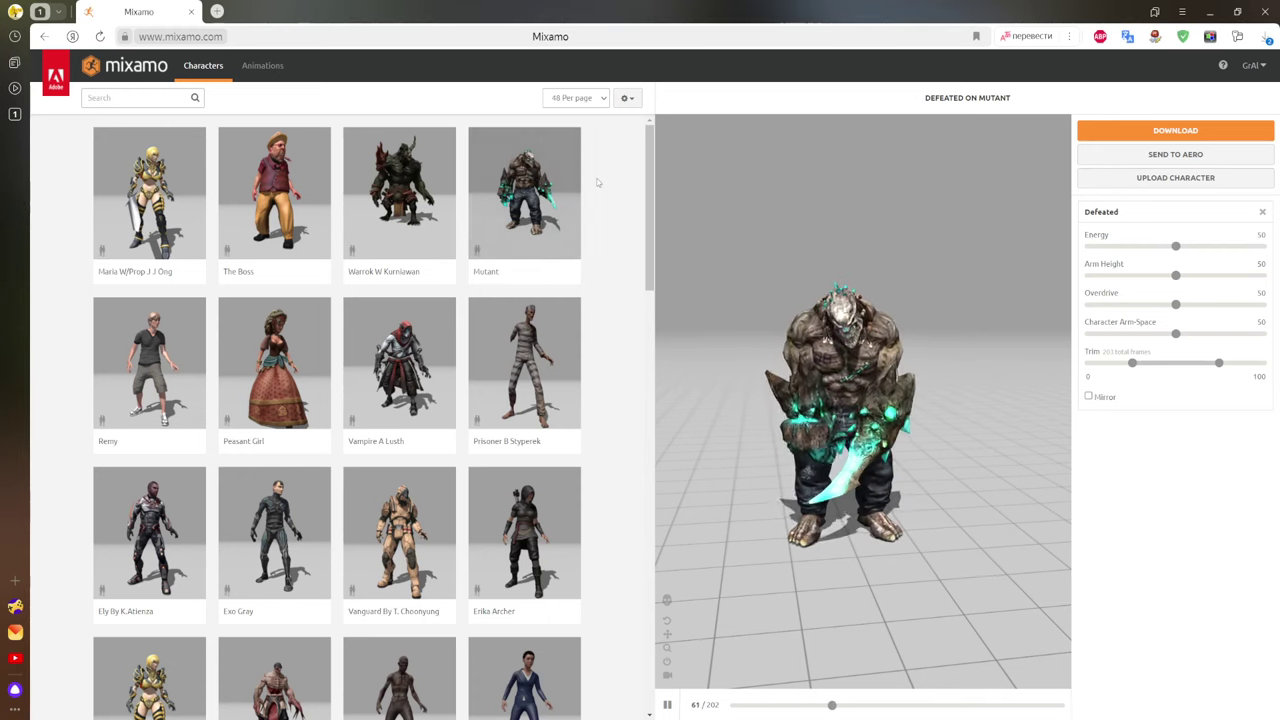
Step: Scroll down the Mixamo Characters grid to reach the Ninja character card
scroll(500, 329, down, 1)
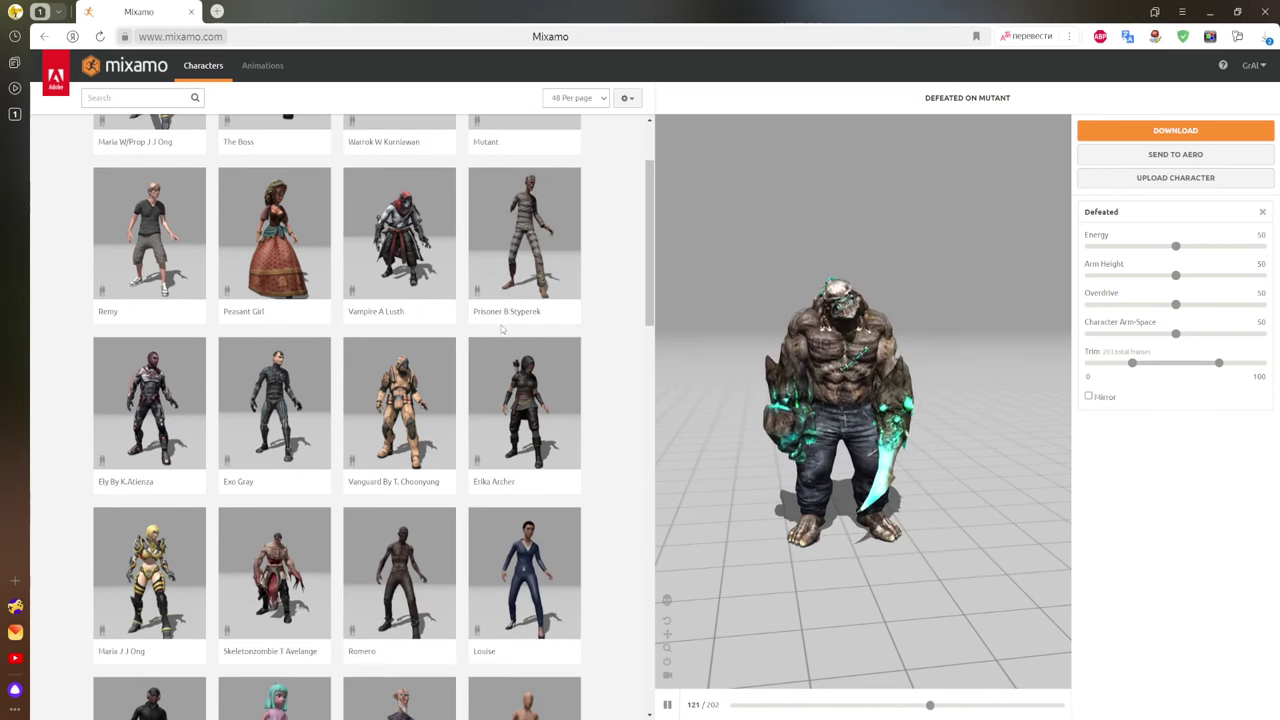
scroll(502, 330, down, 2)
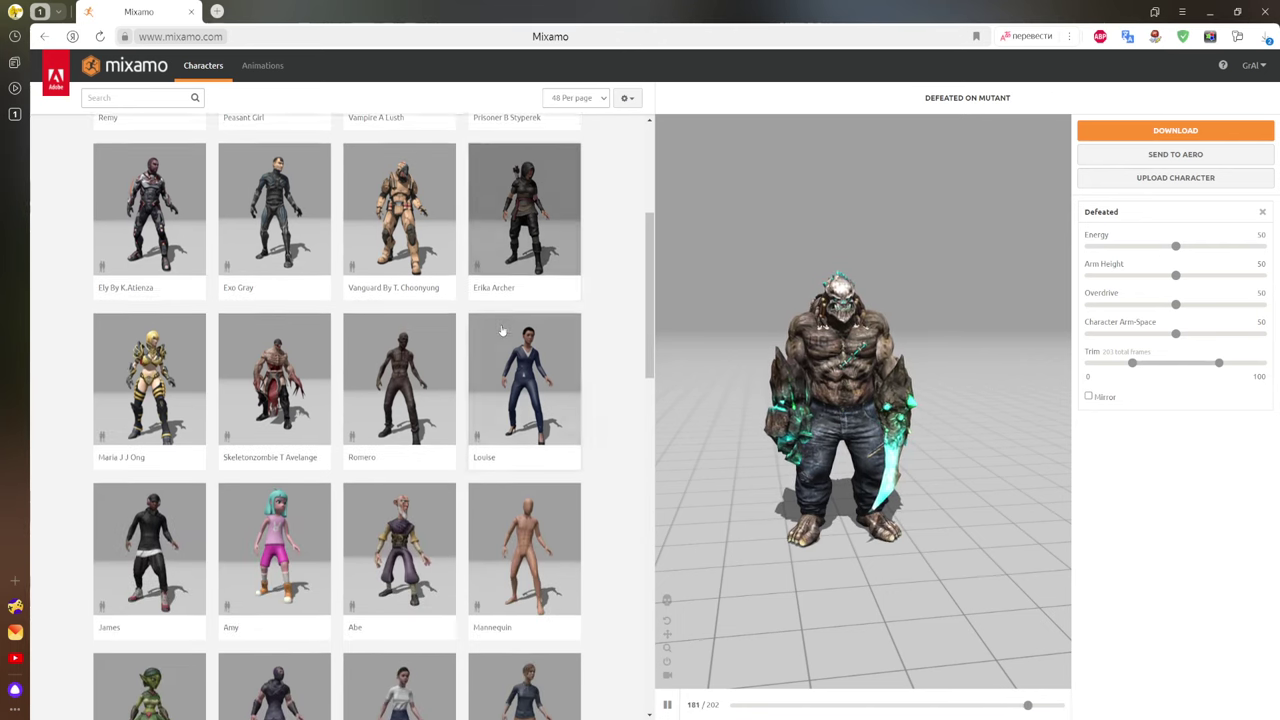
scroll(502, 330, down, 1)
scroll(500, 320, down, 1)
click(300, 440)
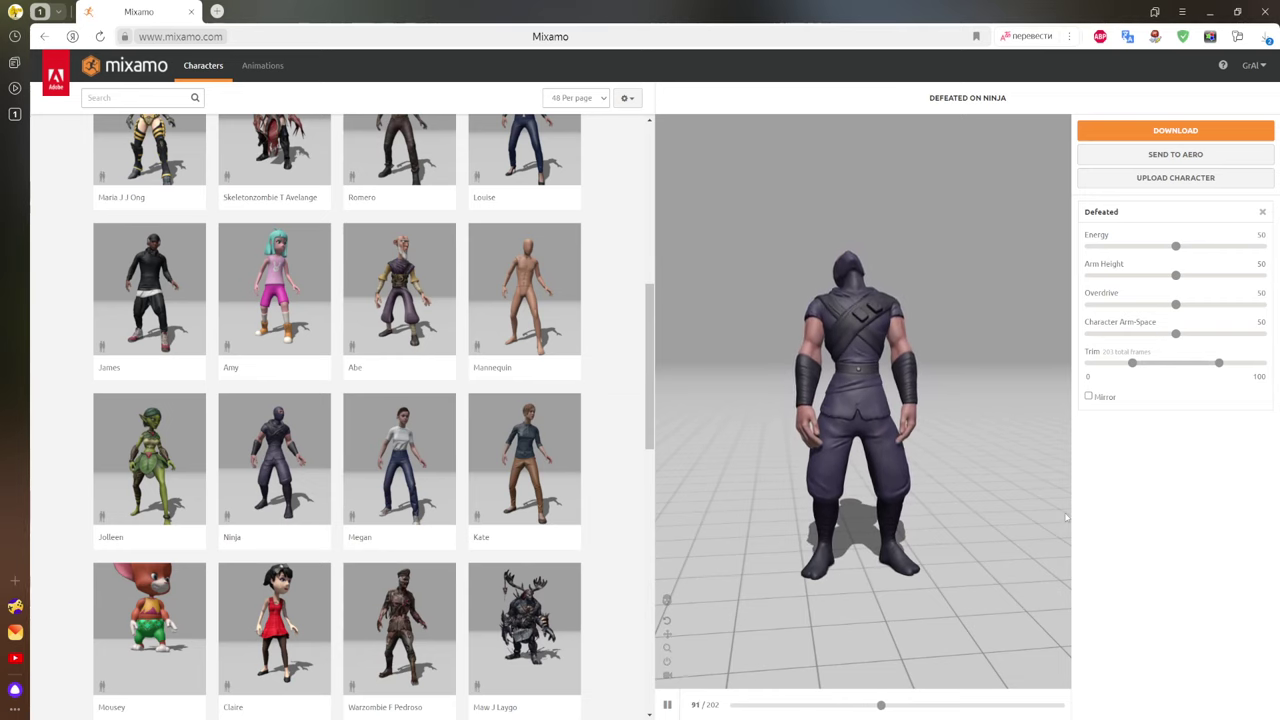
click(1168, 133)
click(707, 187)
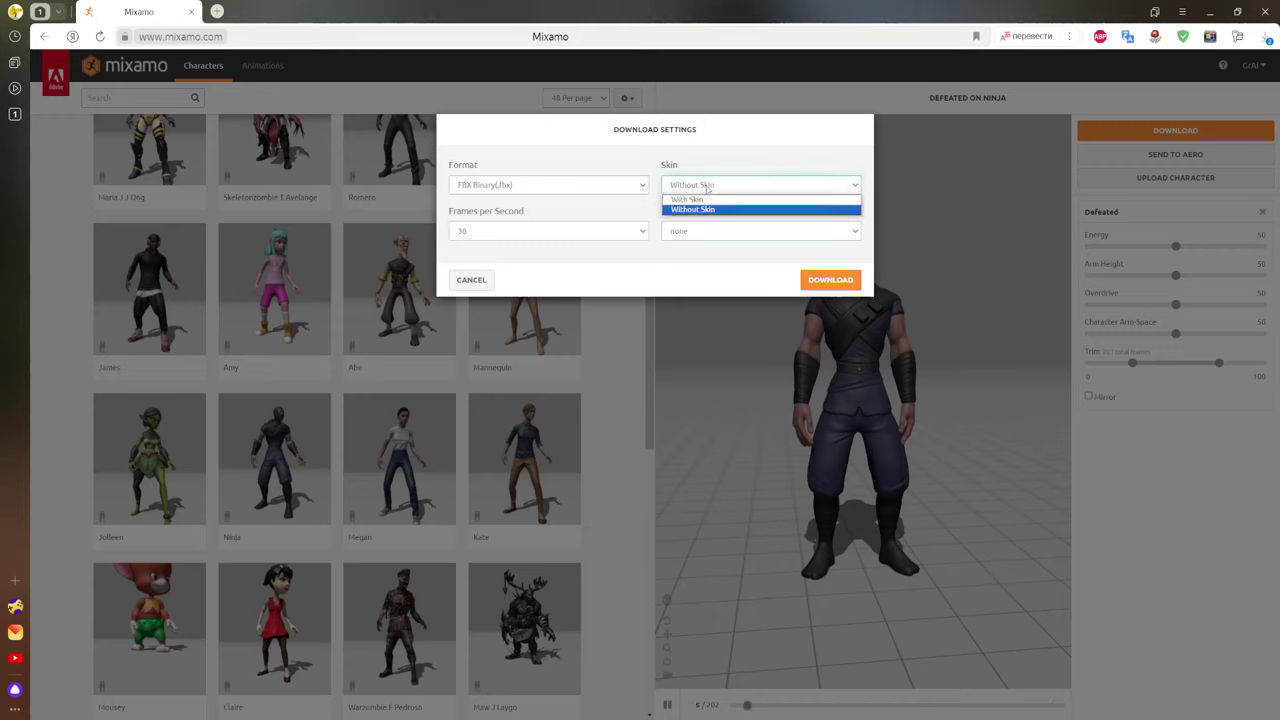
click(687, 192)
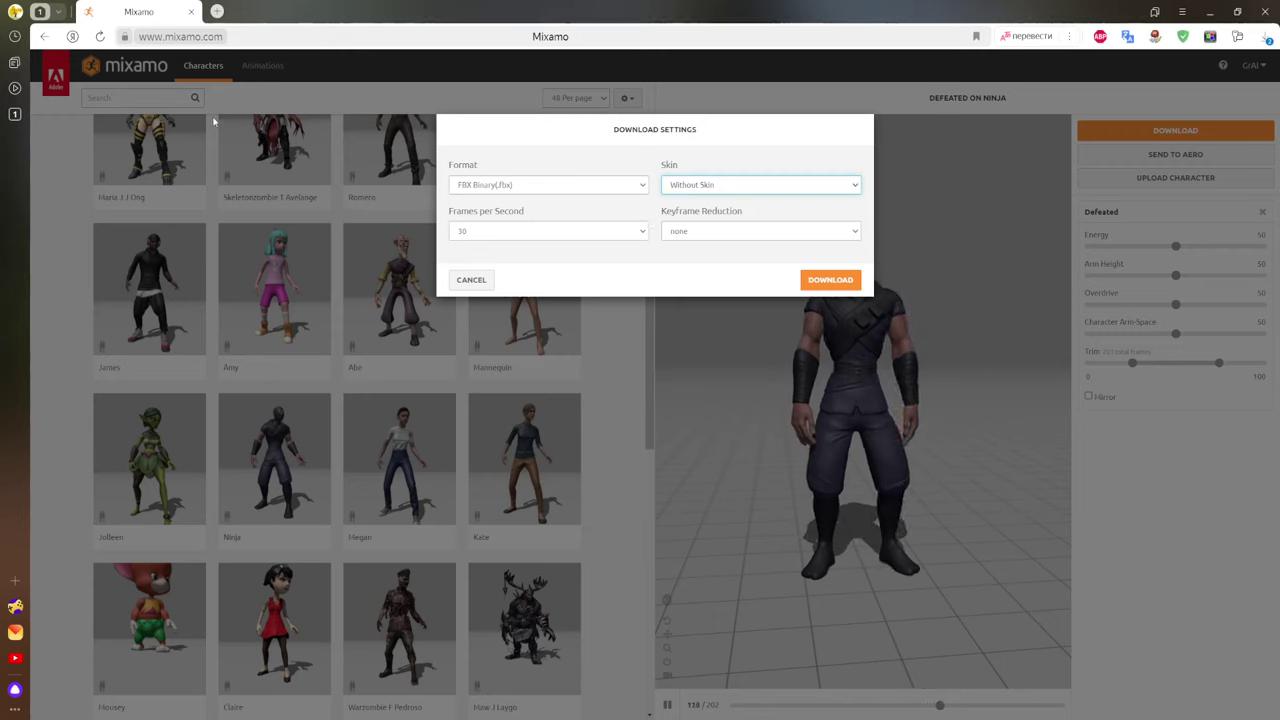
click(713, 190)
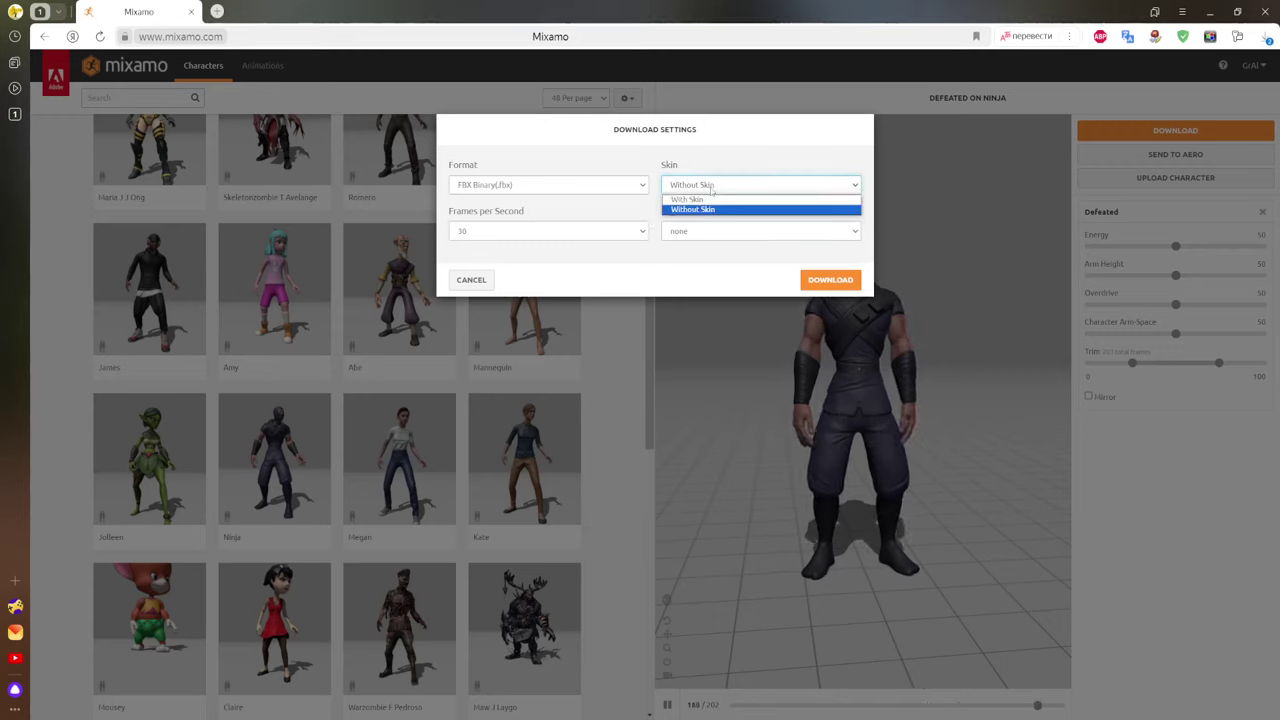
click(688, 255)
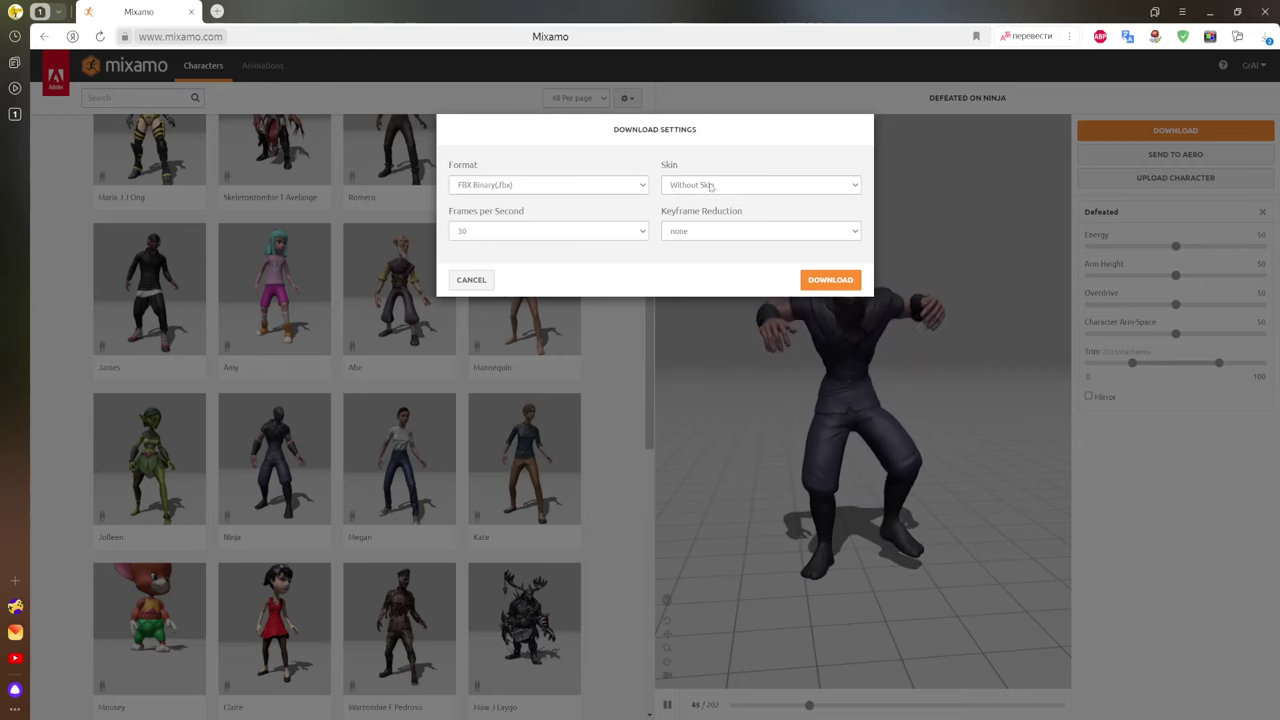
click(696, 185)
click(692, 199)
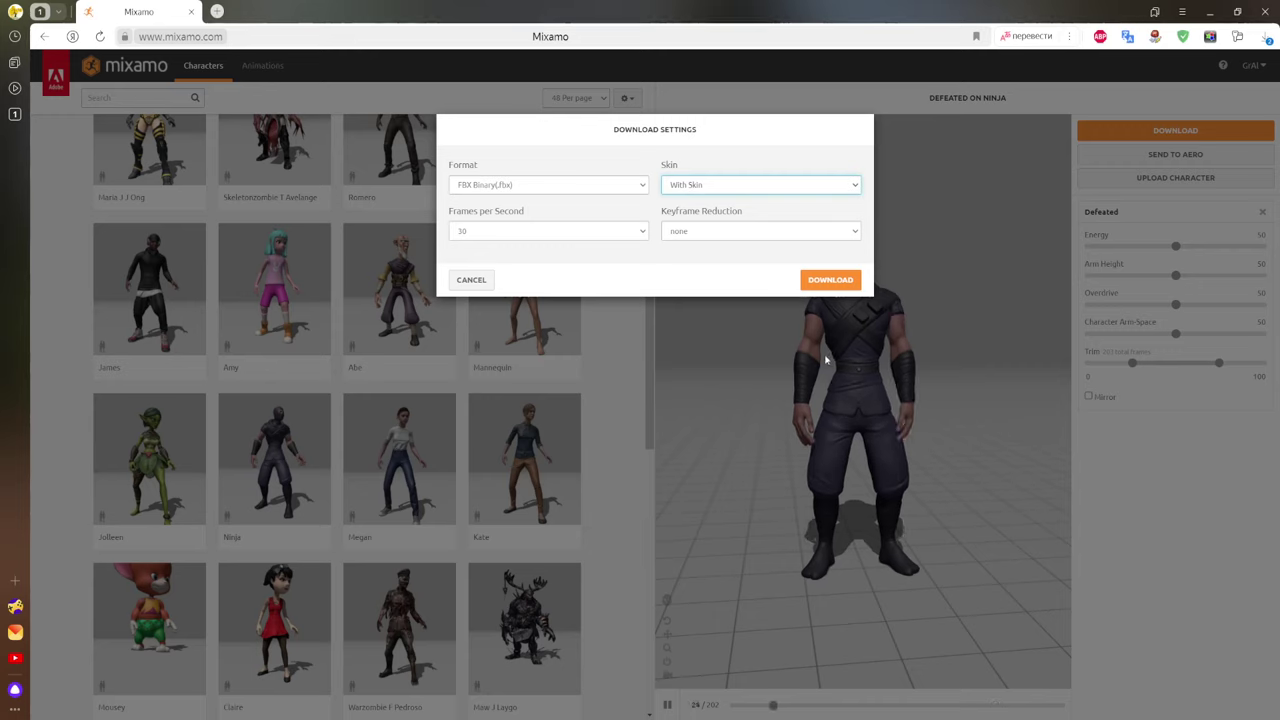
click(714, 188)
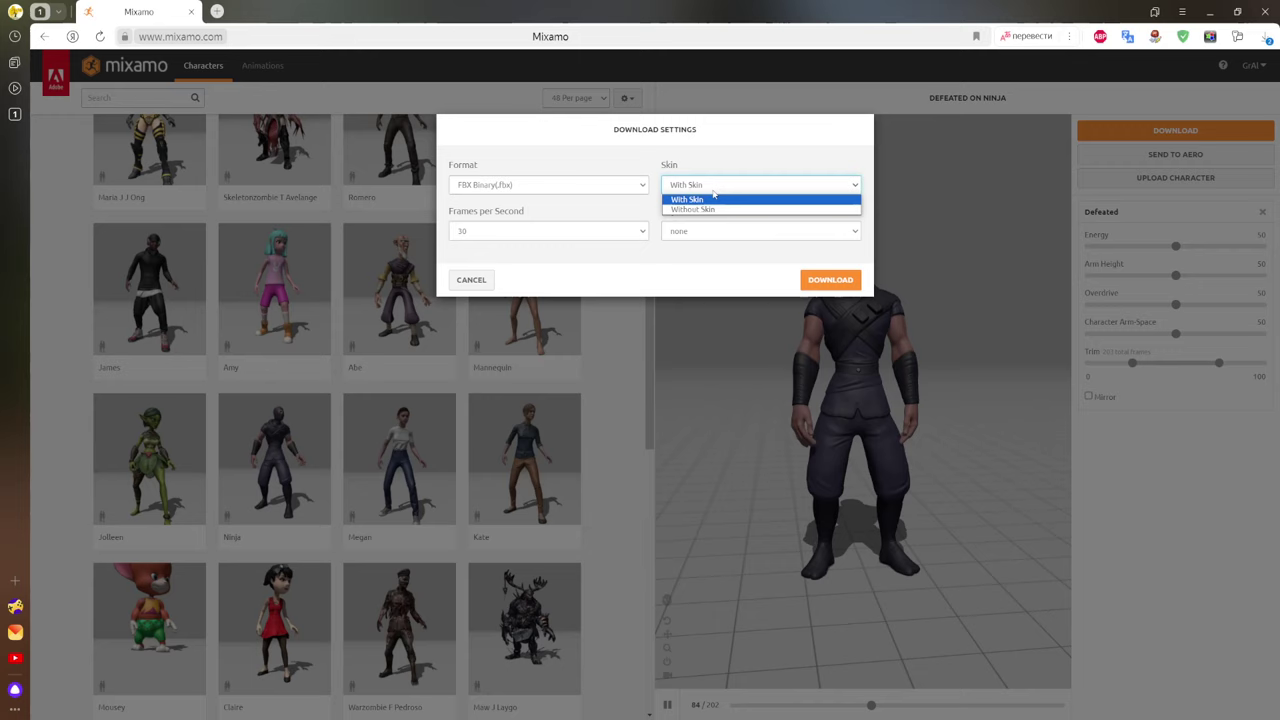
click(712, 209)
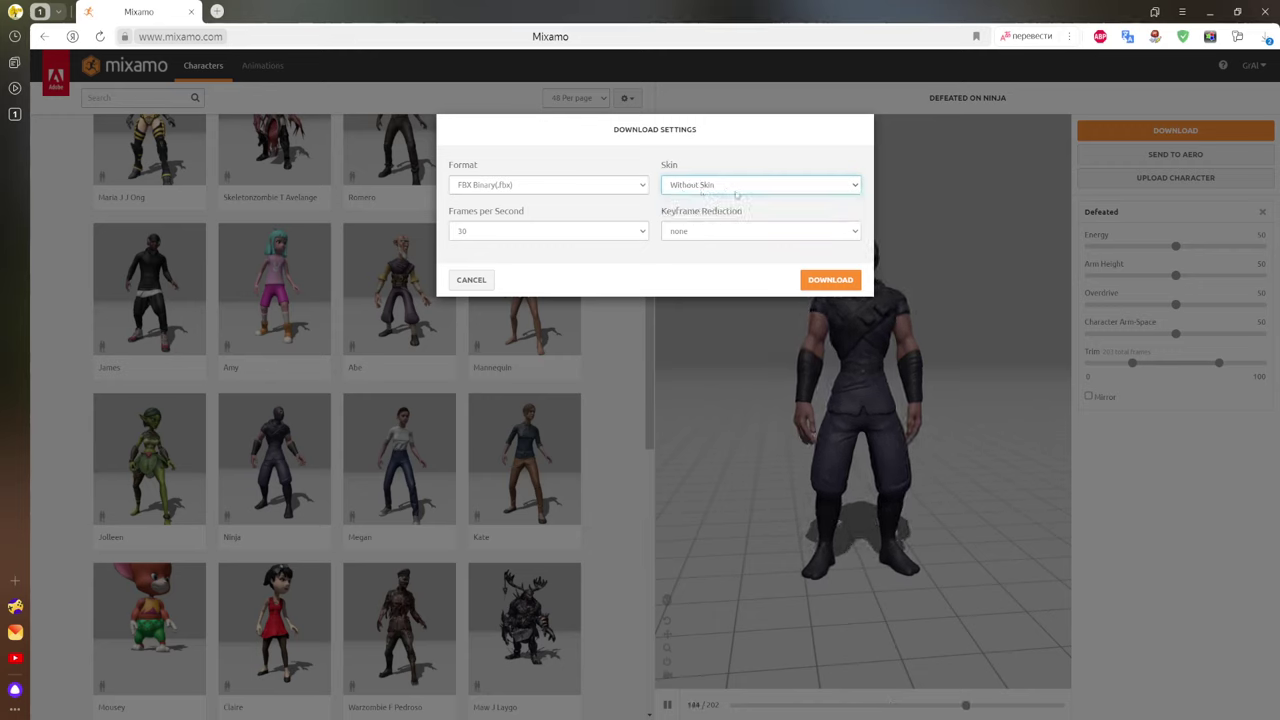
click(737, 188)
click(690, 199)
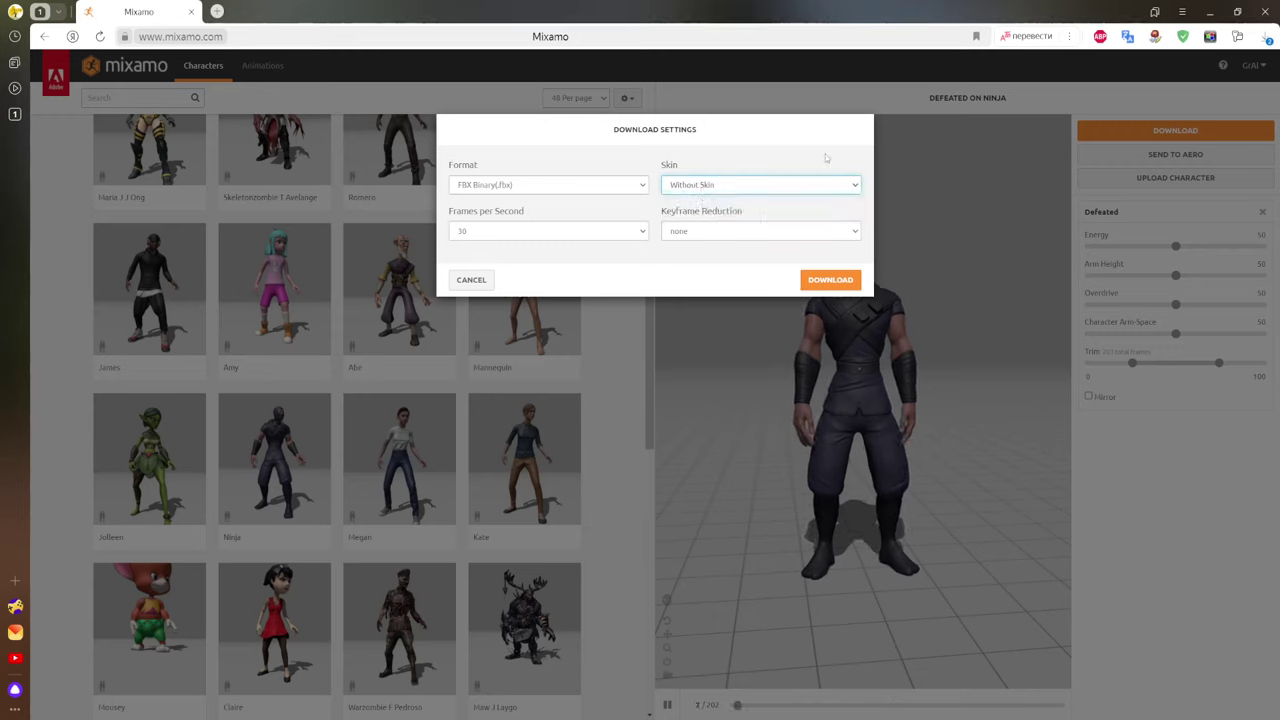
click(912, 226)
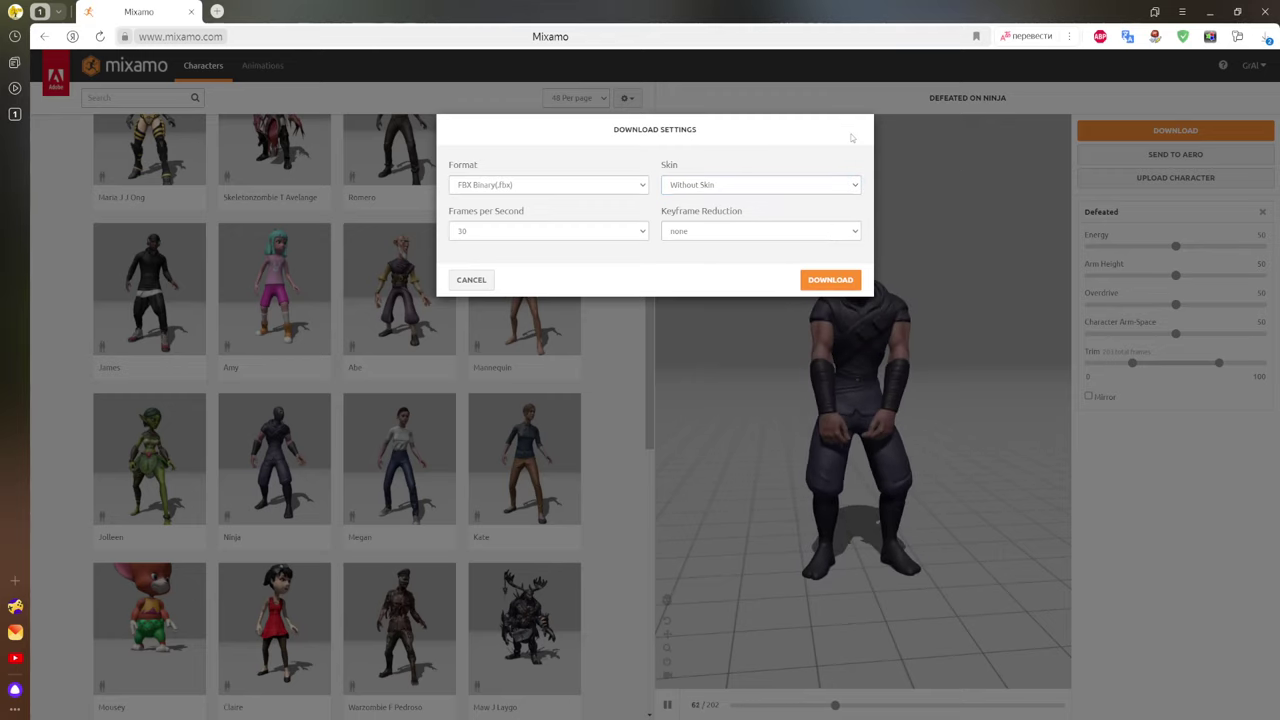
click(471, 280)
scroll(255, 245, up, 5)
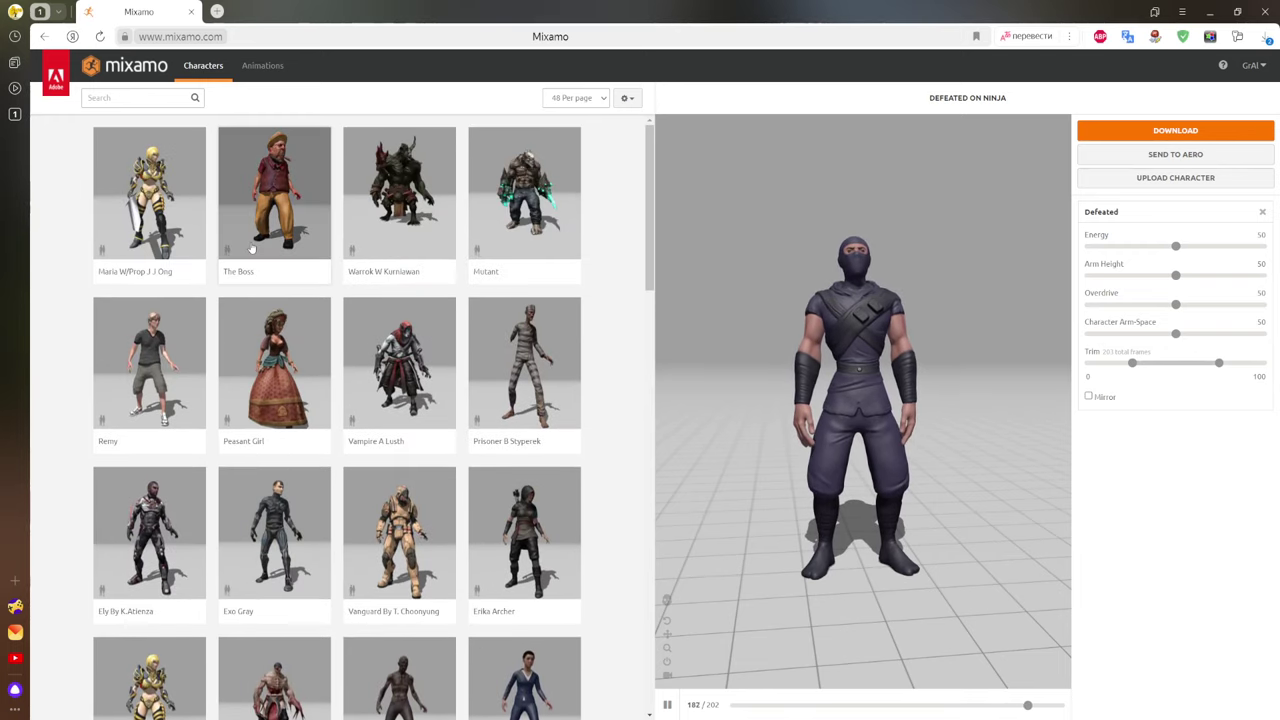
Step: Reload the Mixamo page, then scroll the Characters grid down slightly
right_click(277, 101)
key(F5)
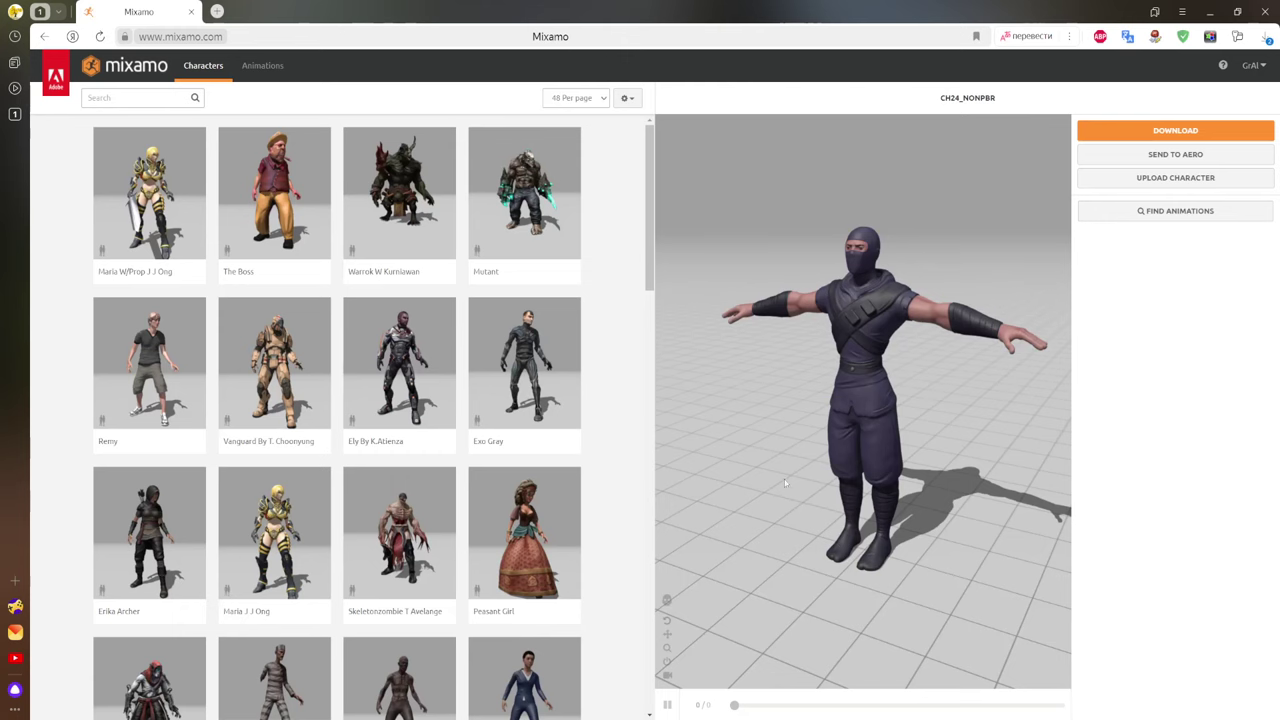
scroll(200, 492, down, 1)
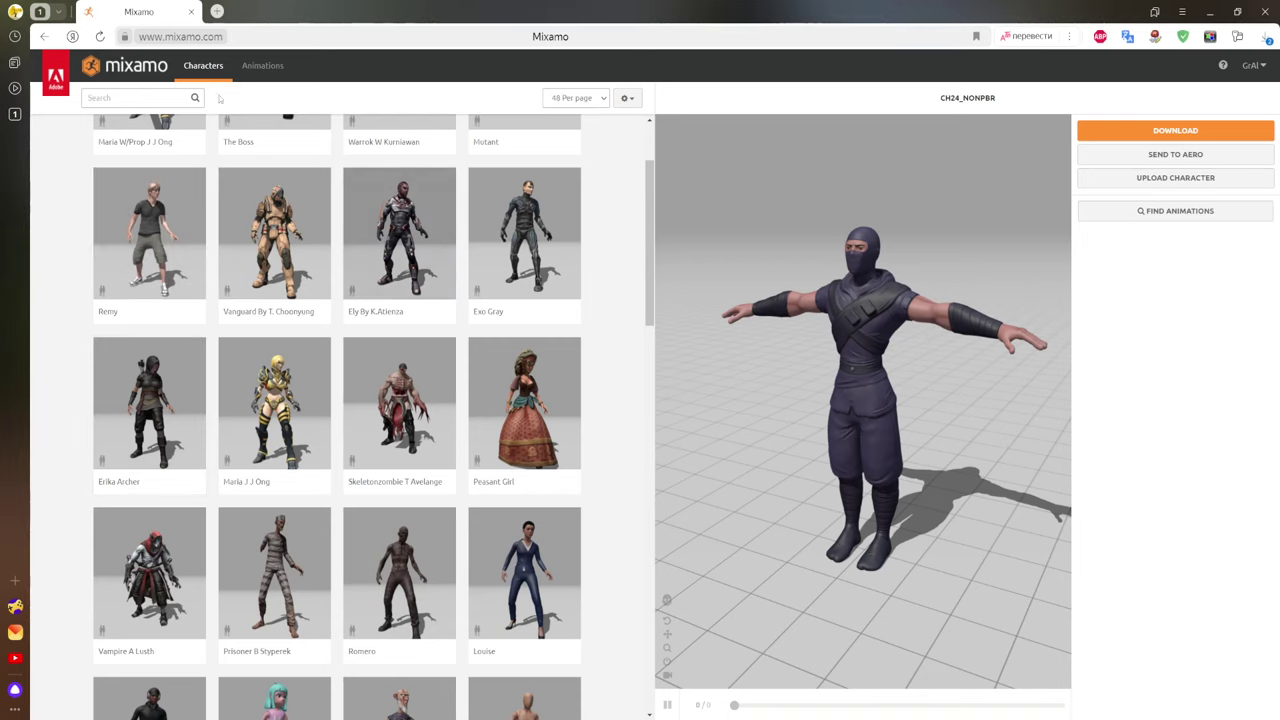
Step: Download the Ninja as FBX Binary in T-pose, replacing NINJA_character.fbx on the Desktop
click(1175, 131)
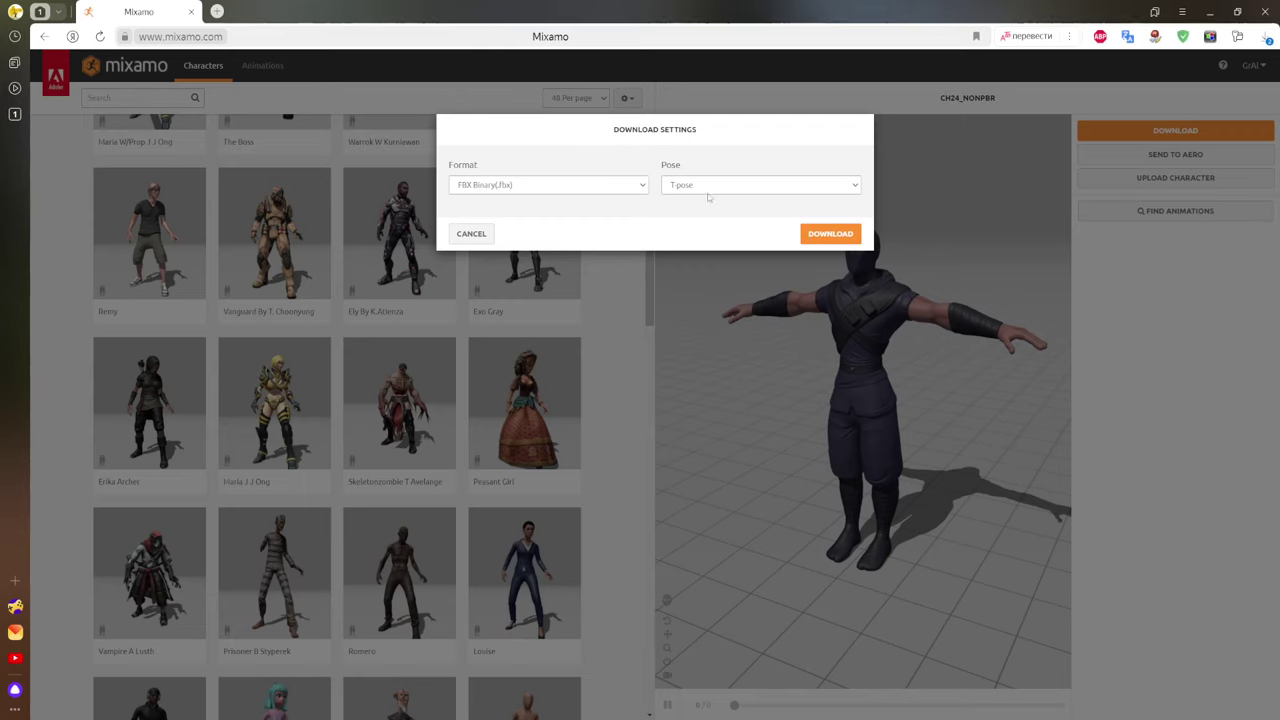
click(696, 186)
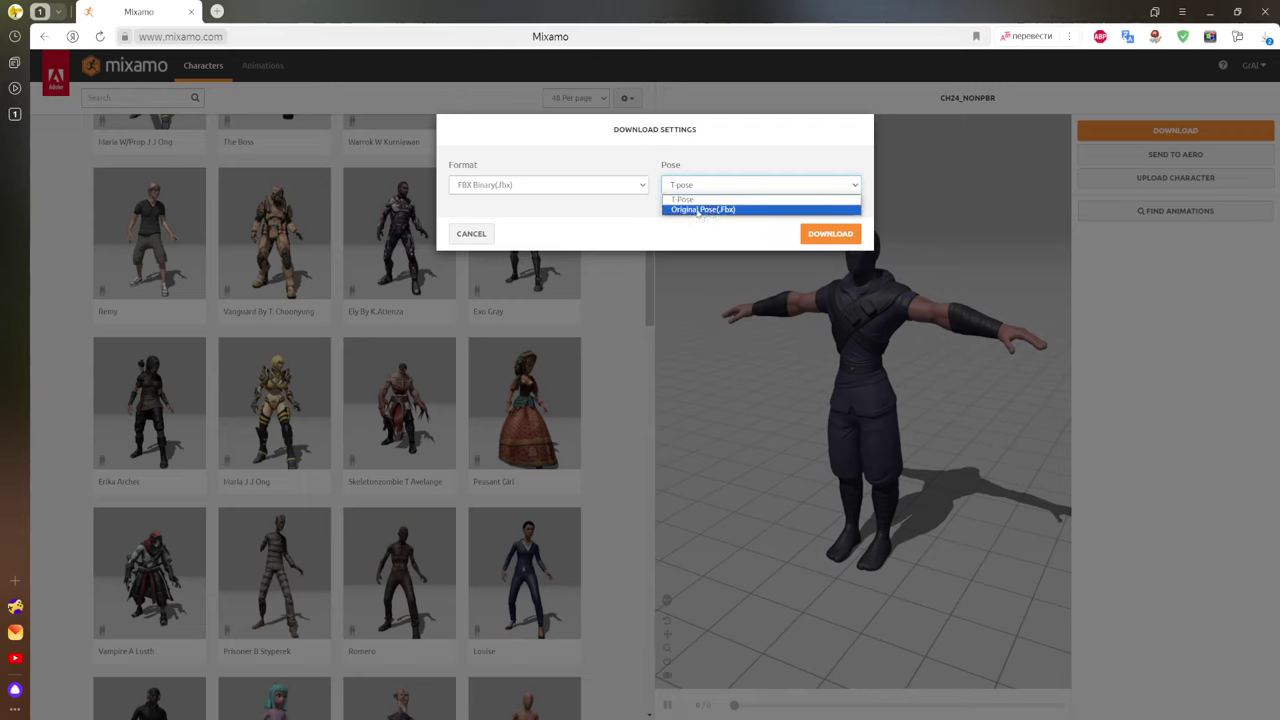
click(738, 170)
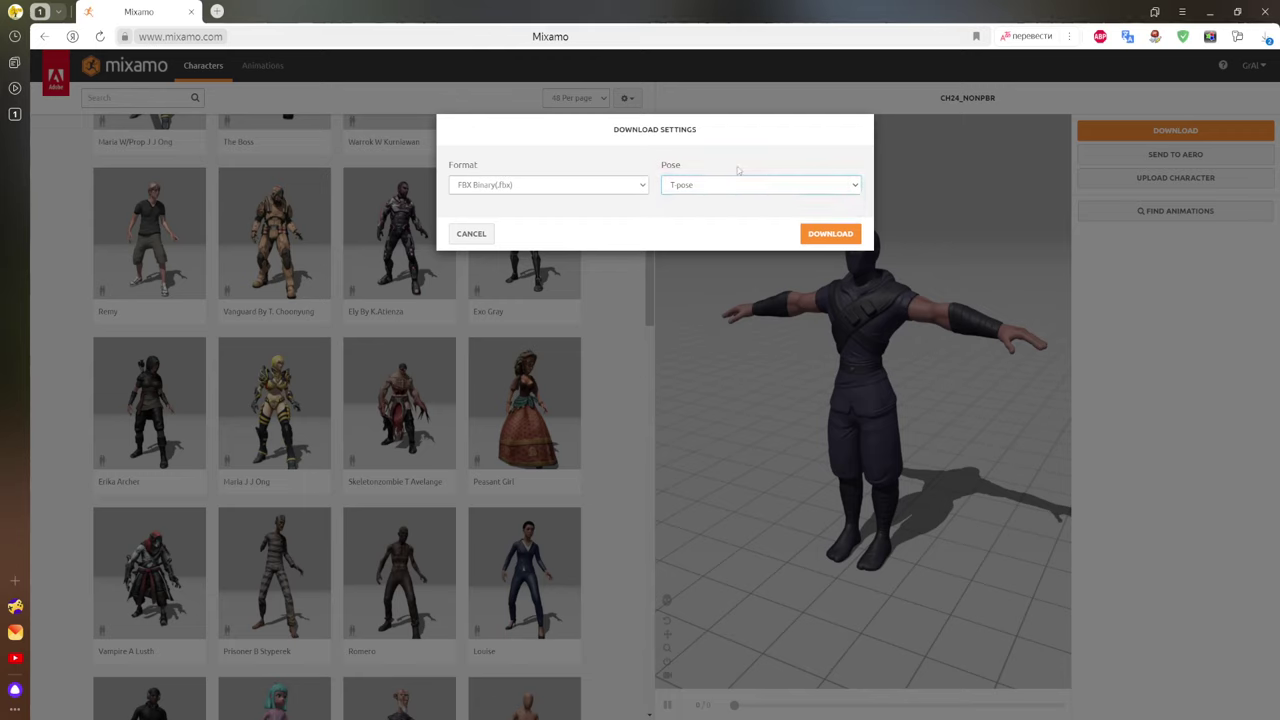
click(822, 237)
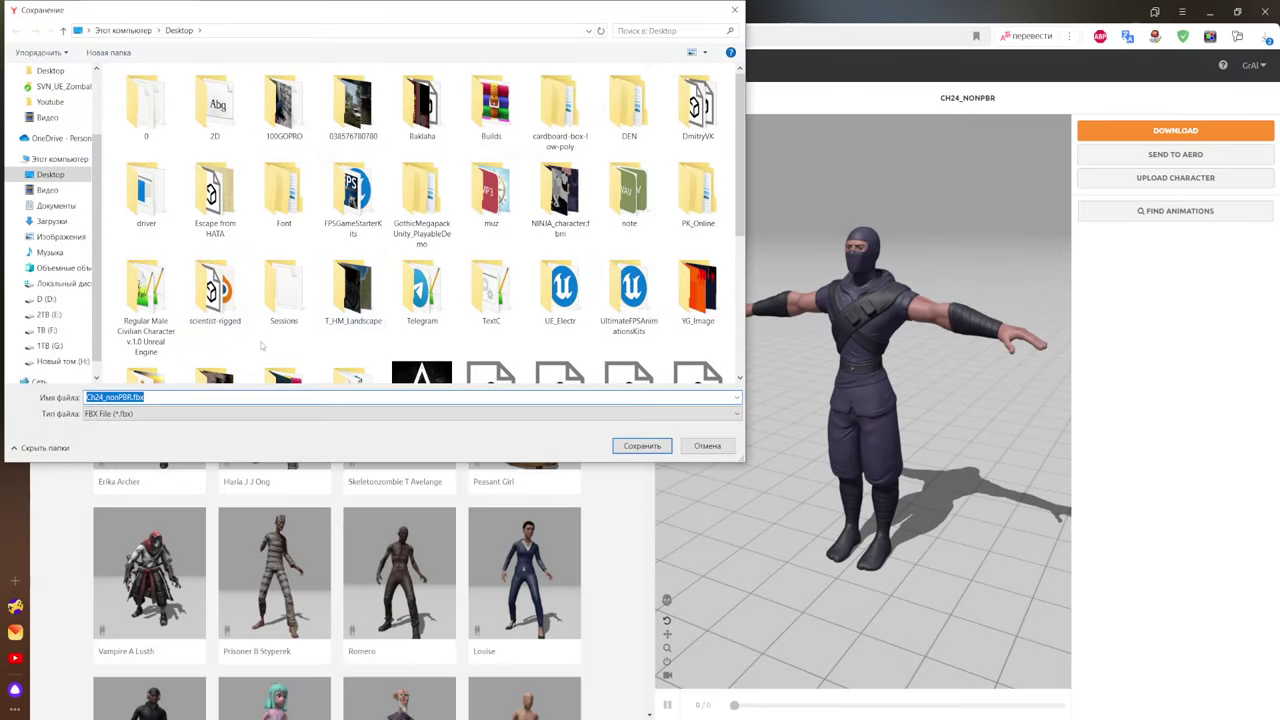
text(NIN)
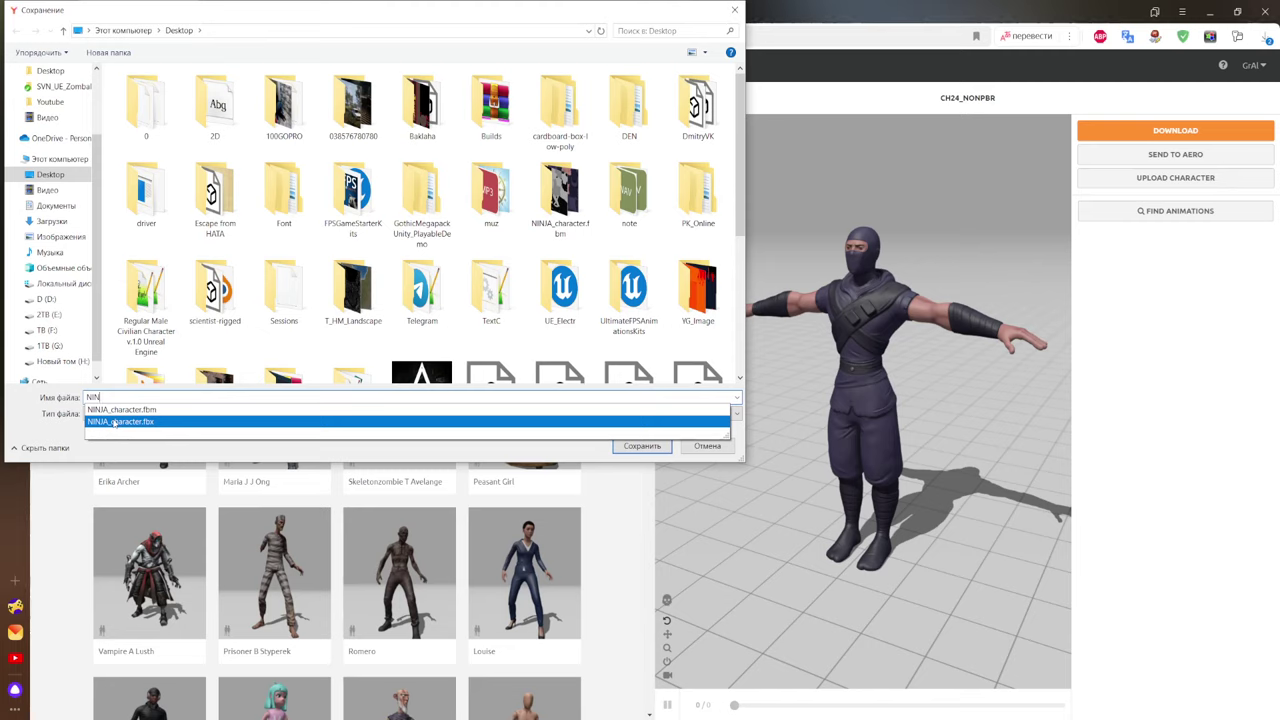
click(115, 422)
click(630, 446)
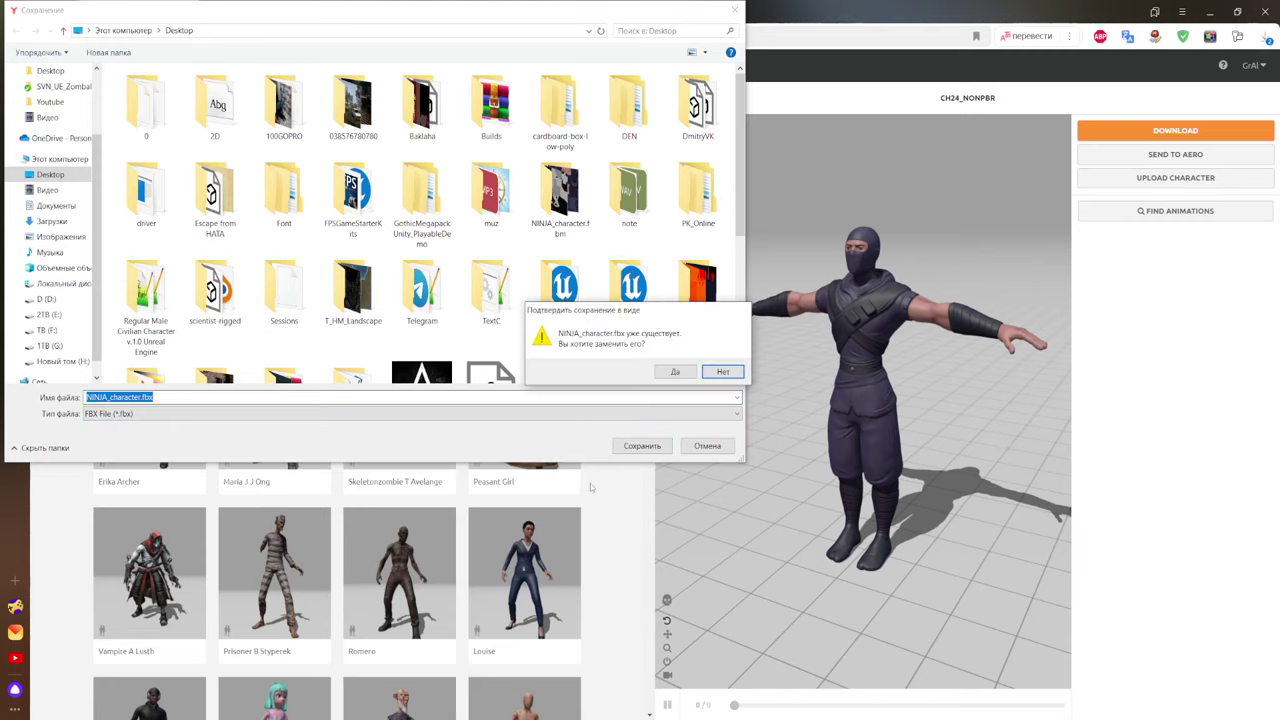
click(674, 371)
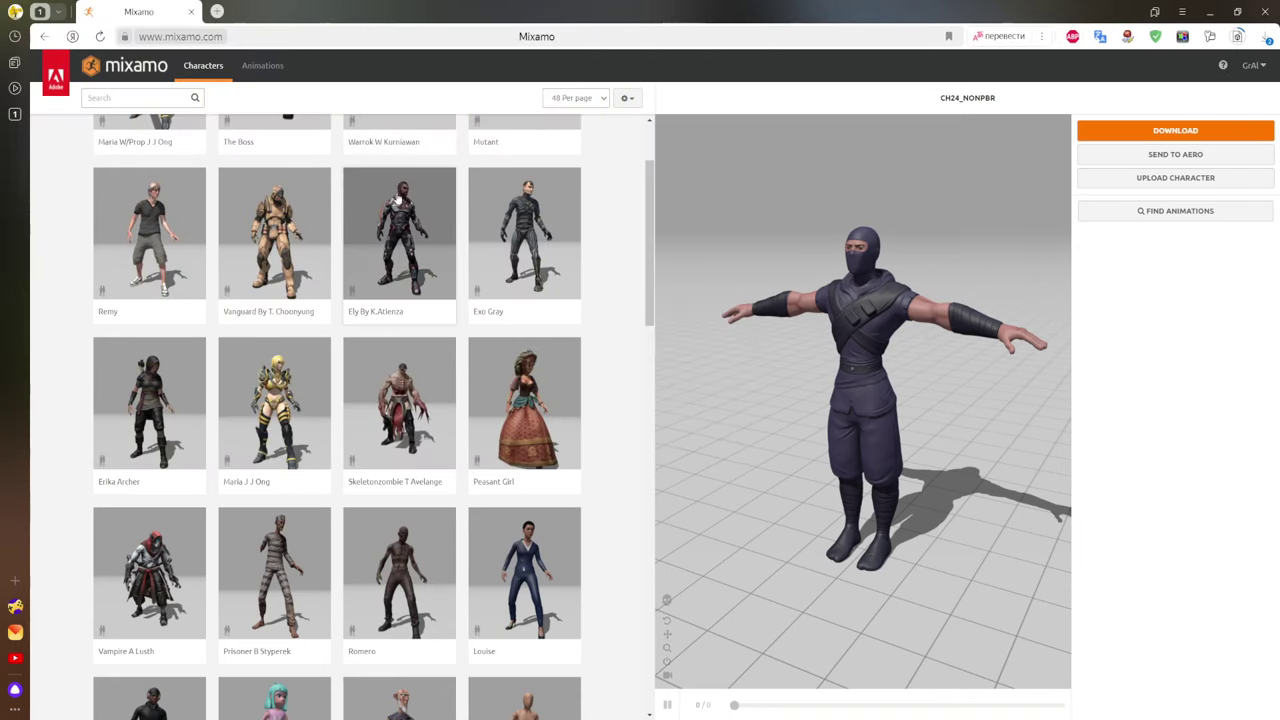
Step: Apply the Hip Hop Dancing animation from the Animations library to the Ninja
click(263, 66)
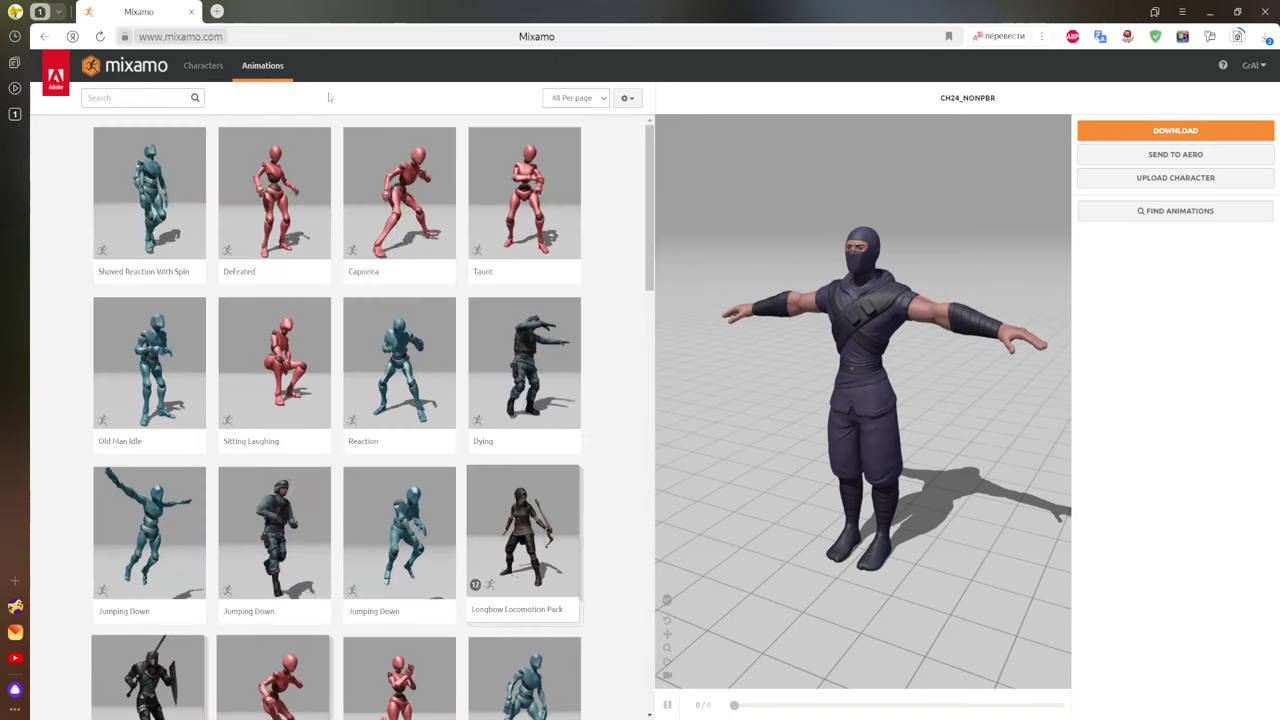
scroll(401, 261, down, 4)
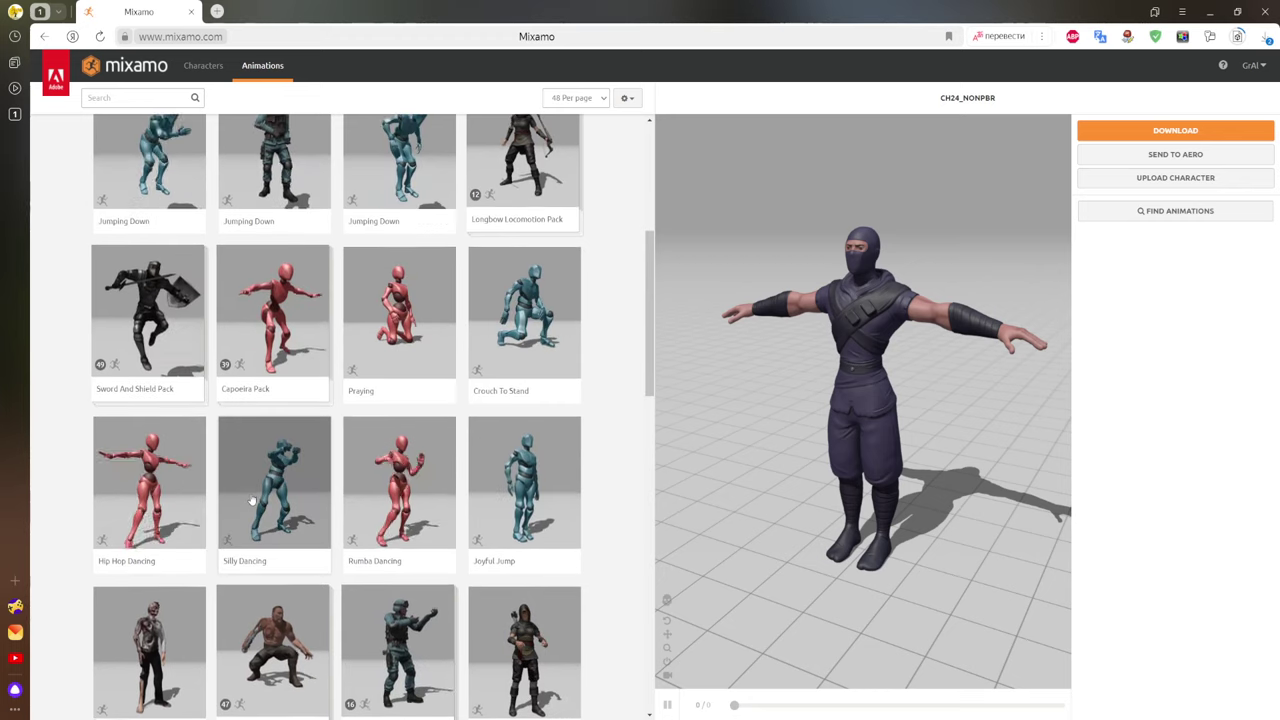
scroll(250, 500, down, 2)
scroll(250, 500, up, 2)
click(160, 530)
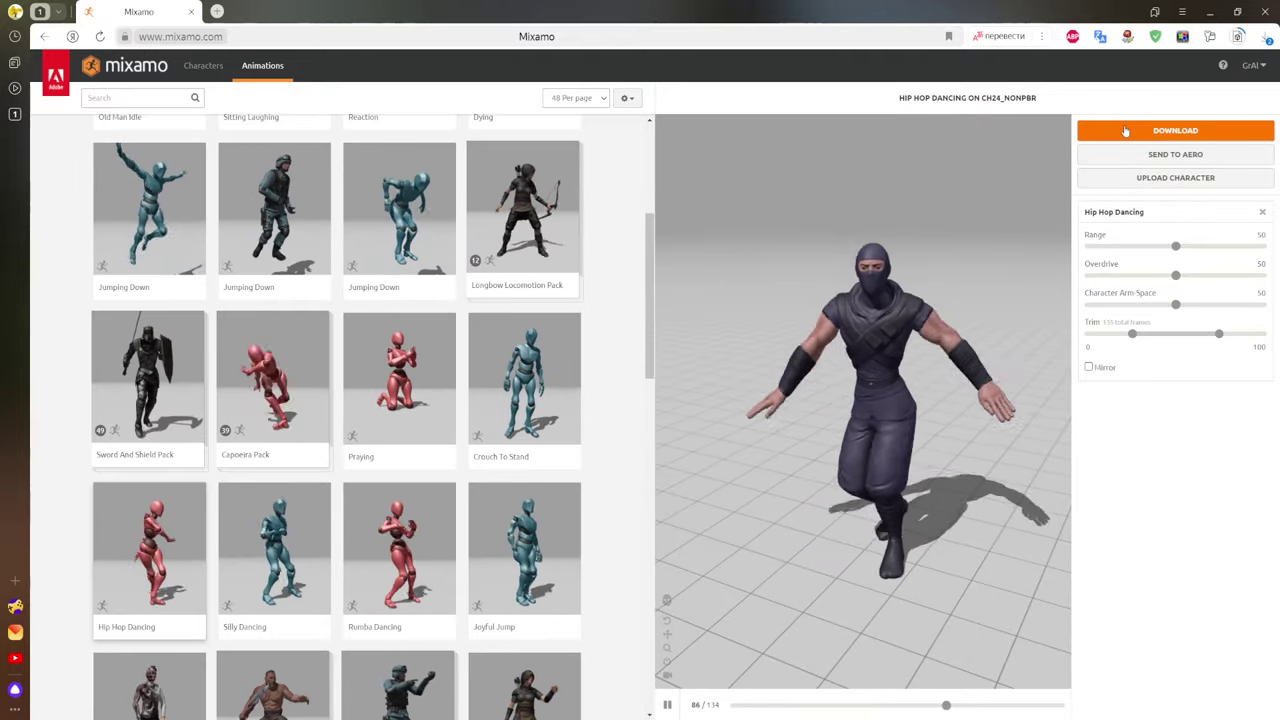
Step: Download Hip Hop Dancing Without Skin and save it as Hip Hop Dancing (1).fbx
click(1181, 127)
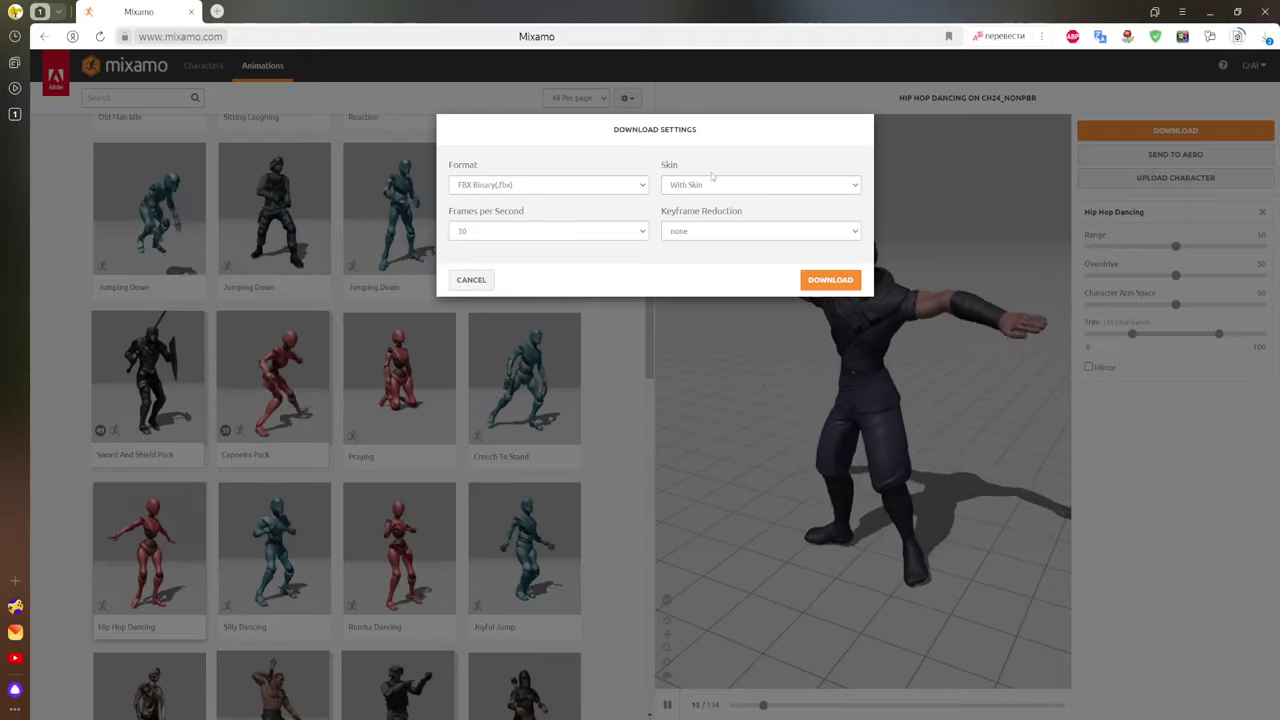
click(685, 190)
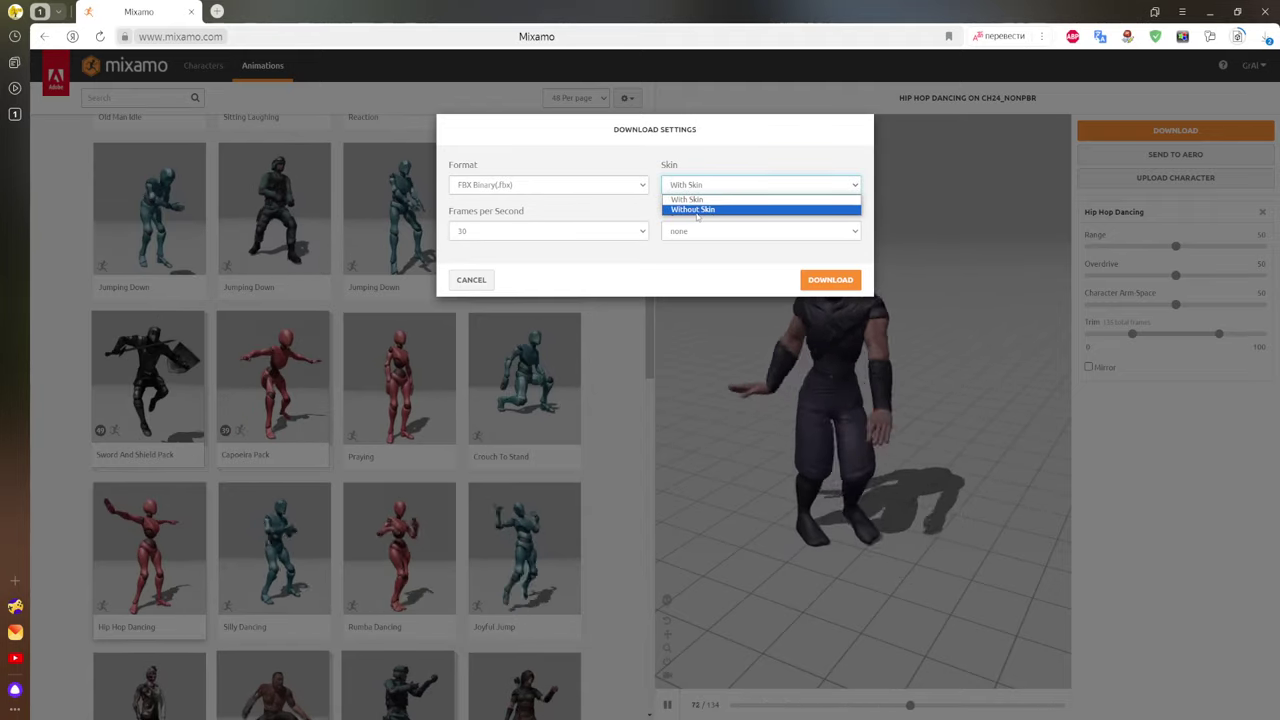
click(703, 210)
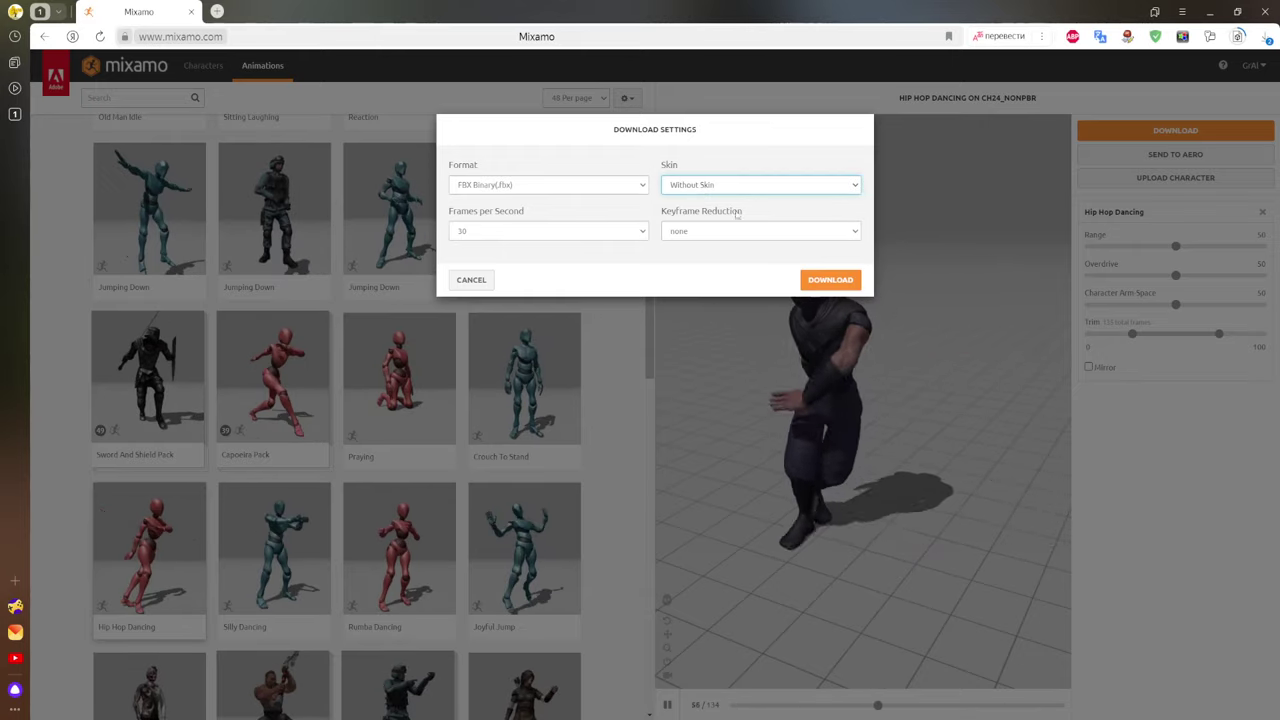
click(829, 281)
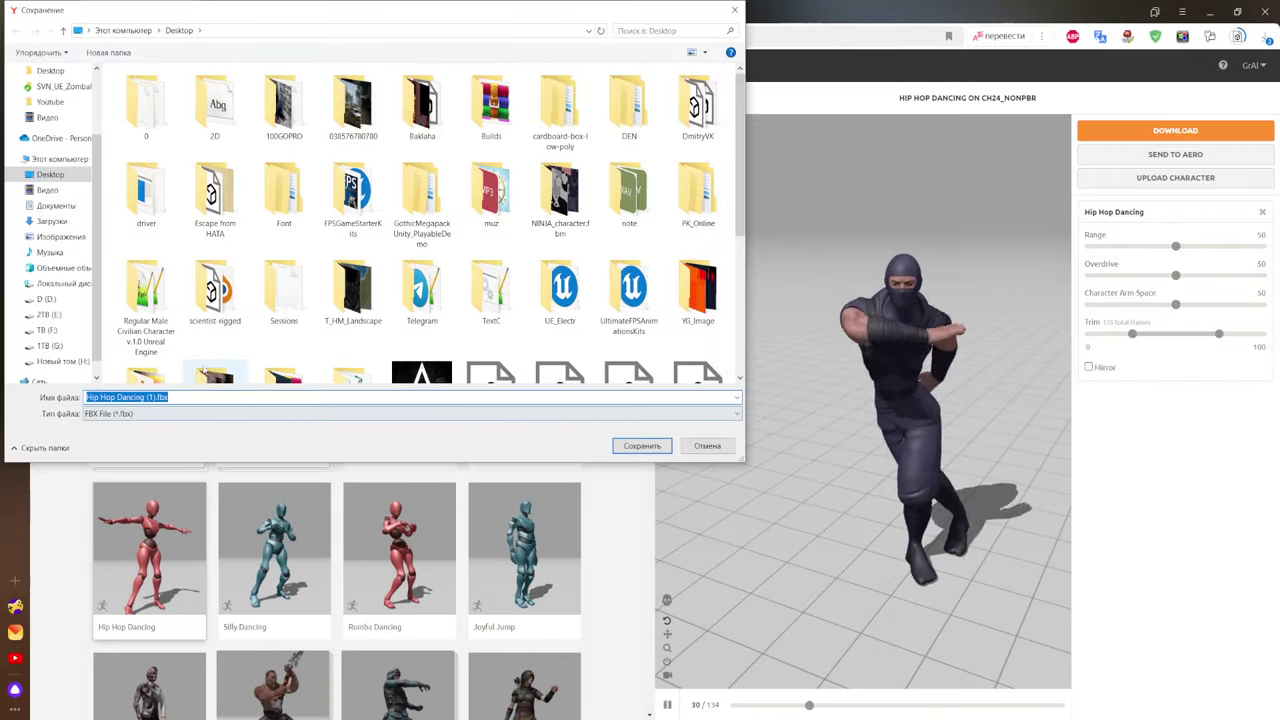
key(Return)
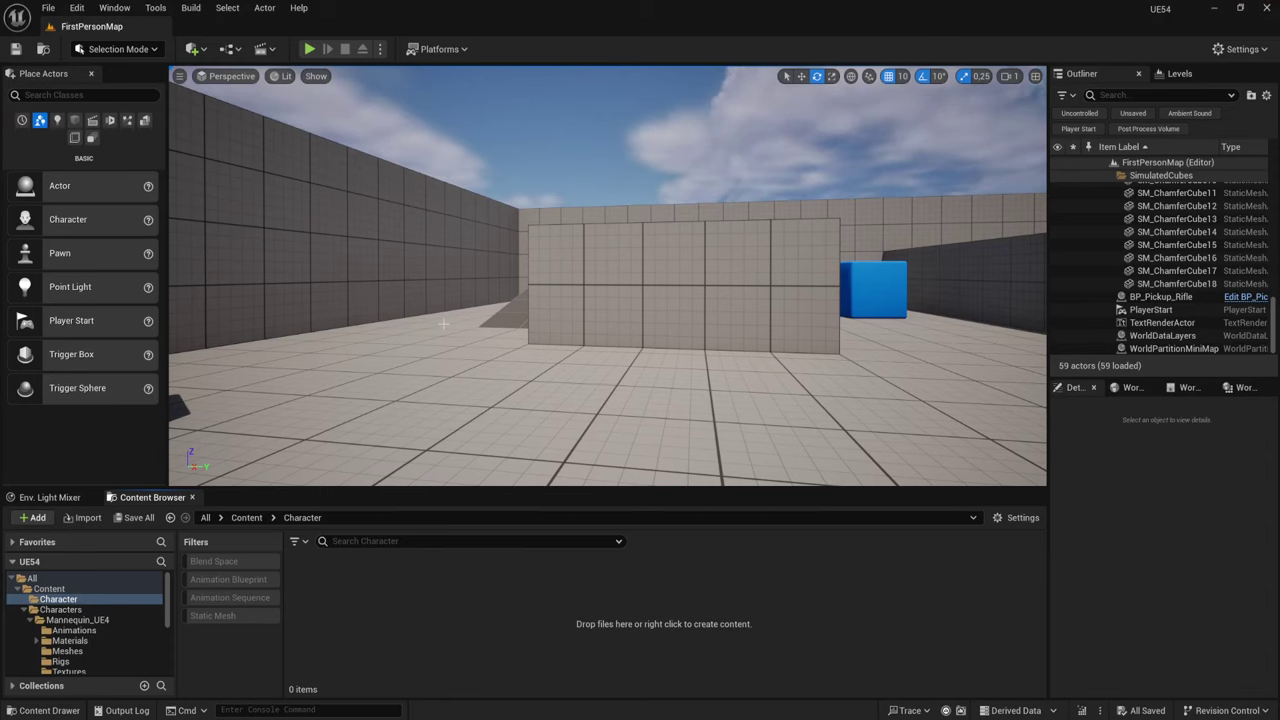
Step: Import NINJA_character.fbx into the Character folder with default FBX options
right_click(370, 616)
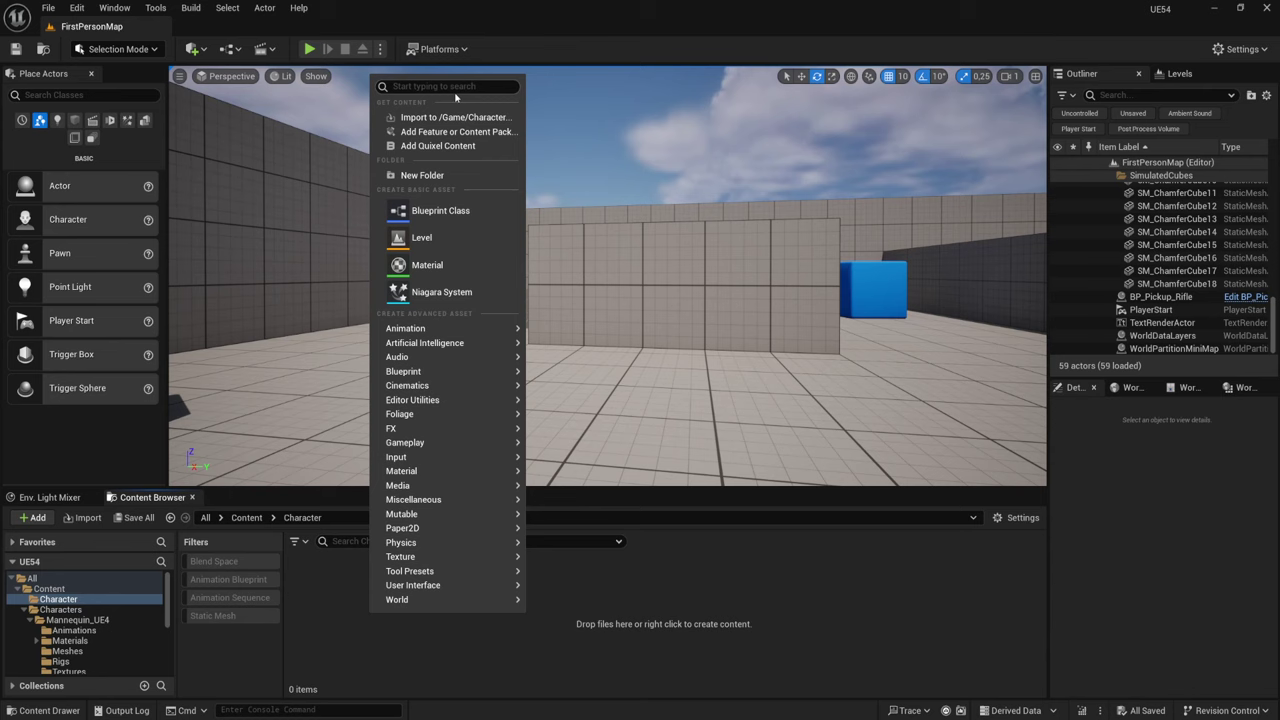
click(430, 118)
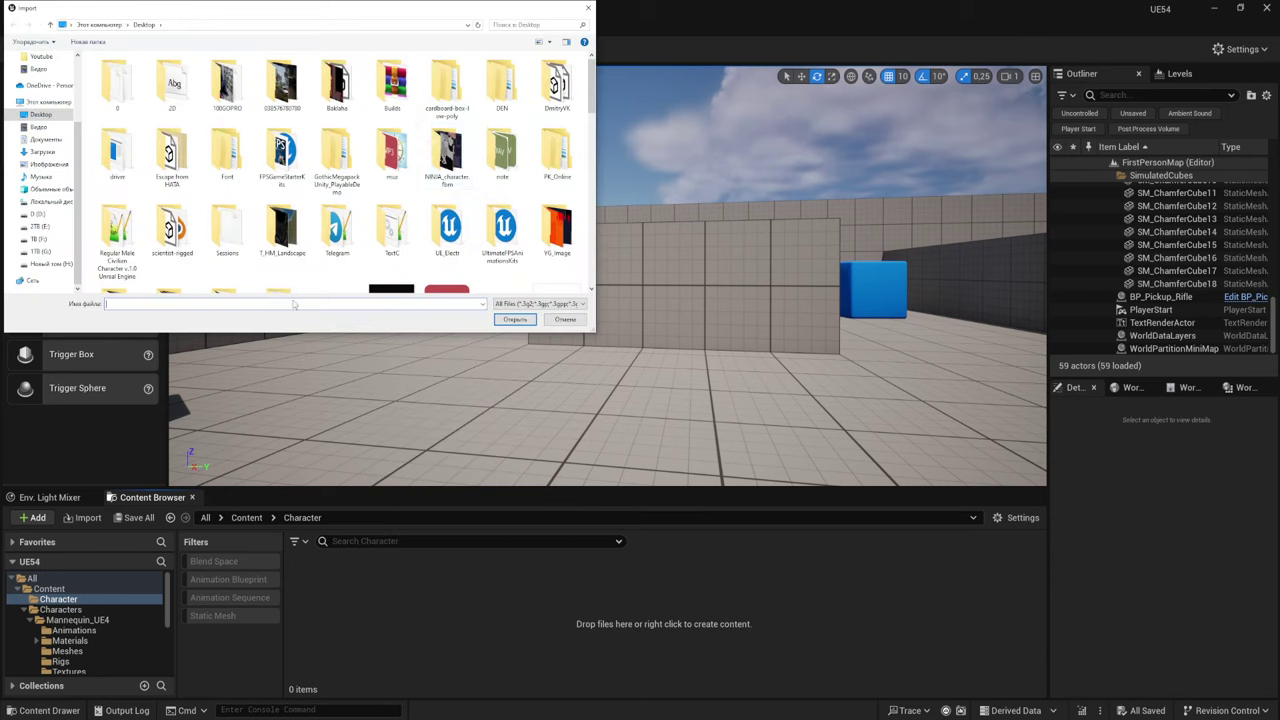
text(NIN)
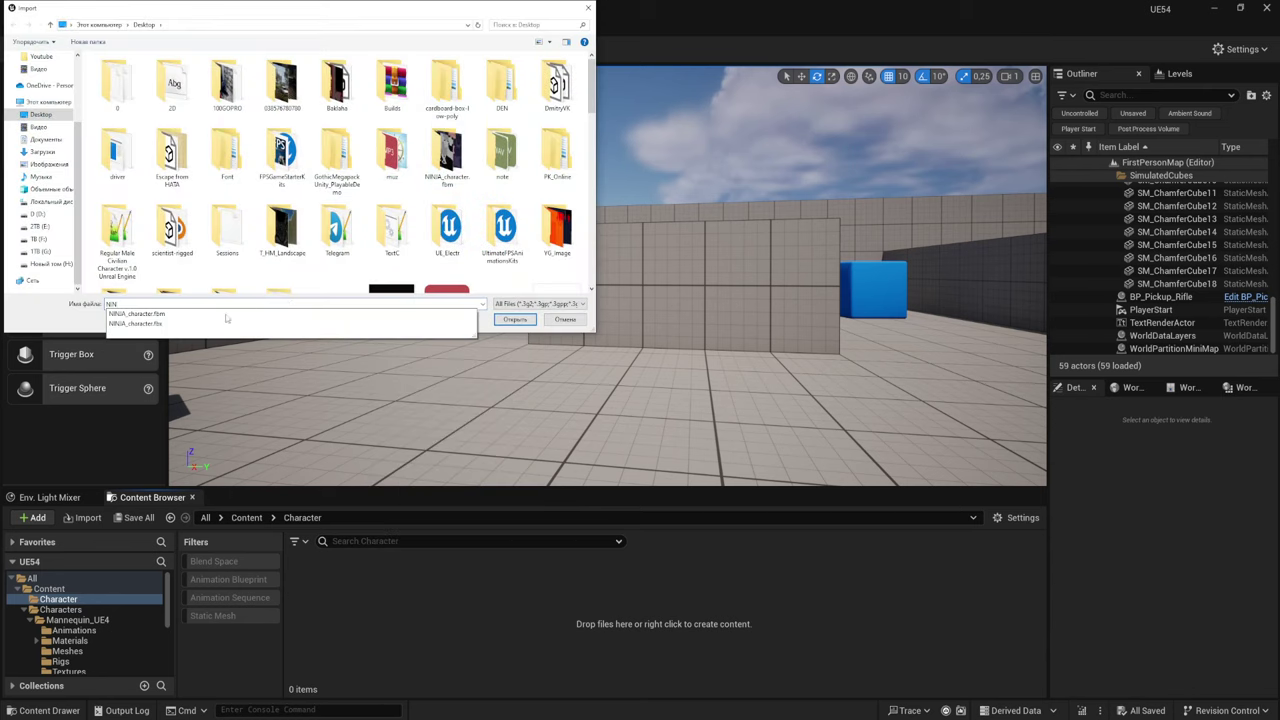
click(176, 323)
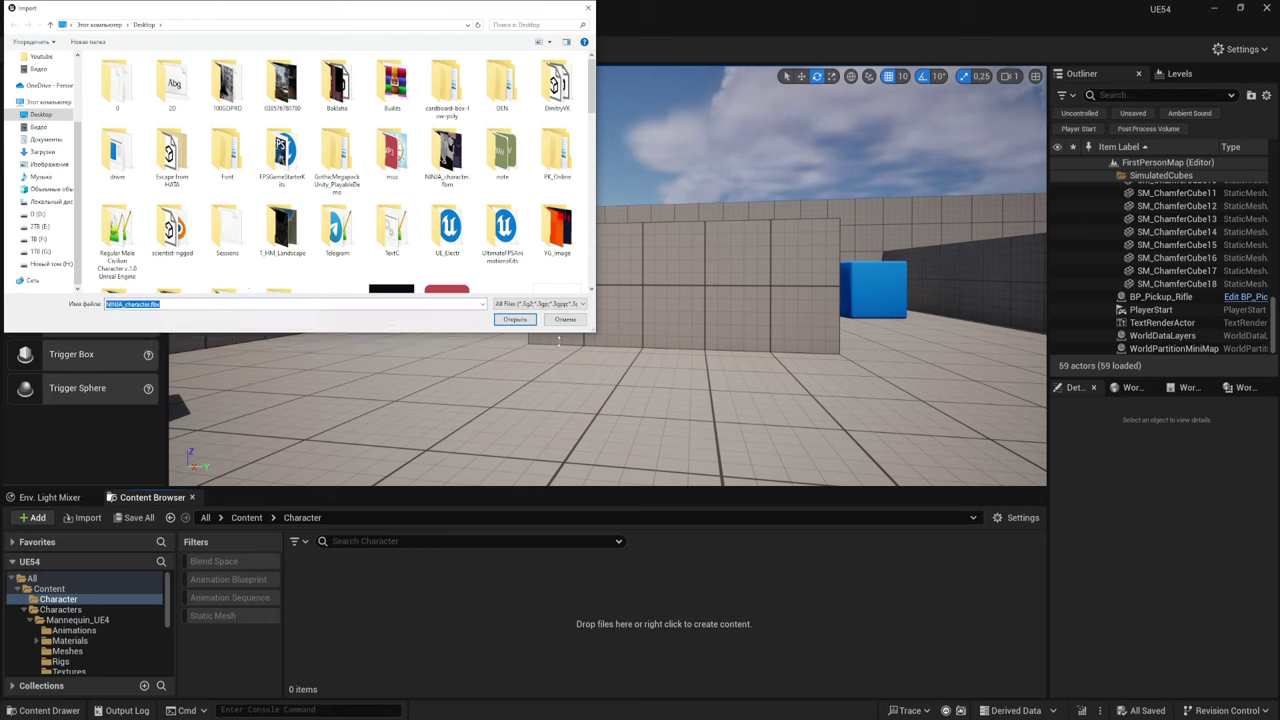
click(512, 320)
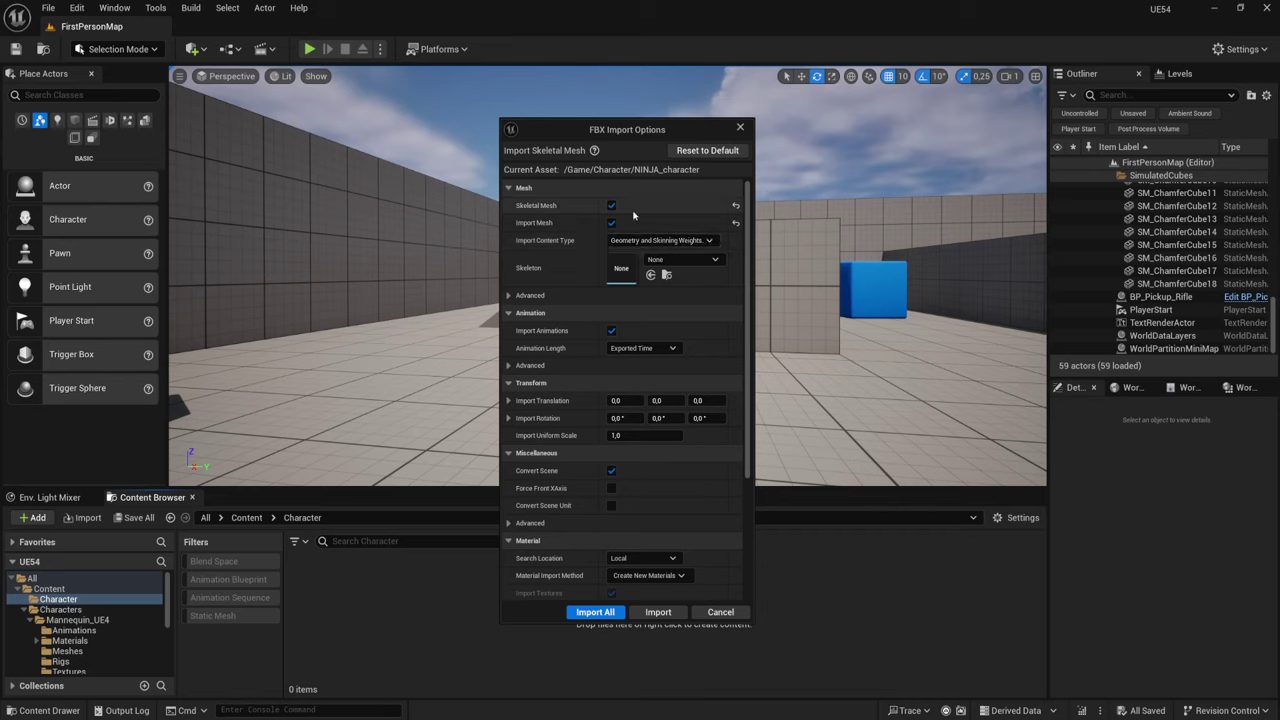
click(643, 613)
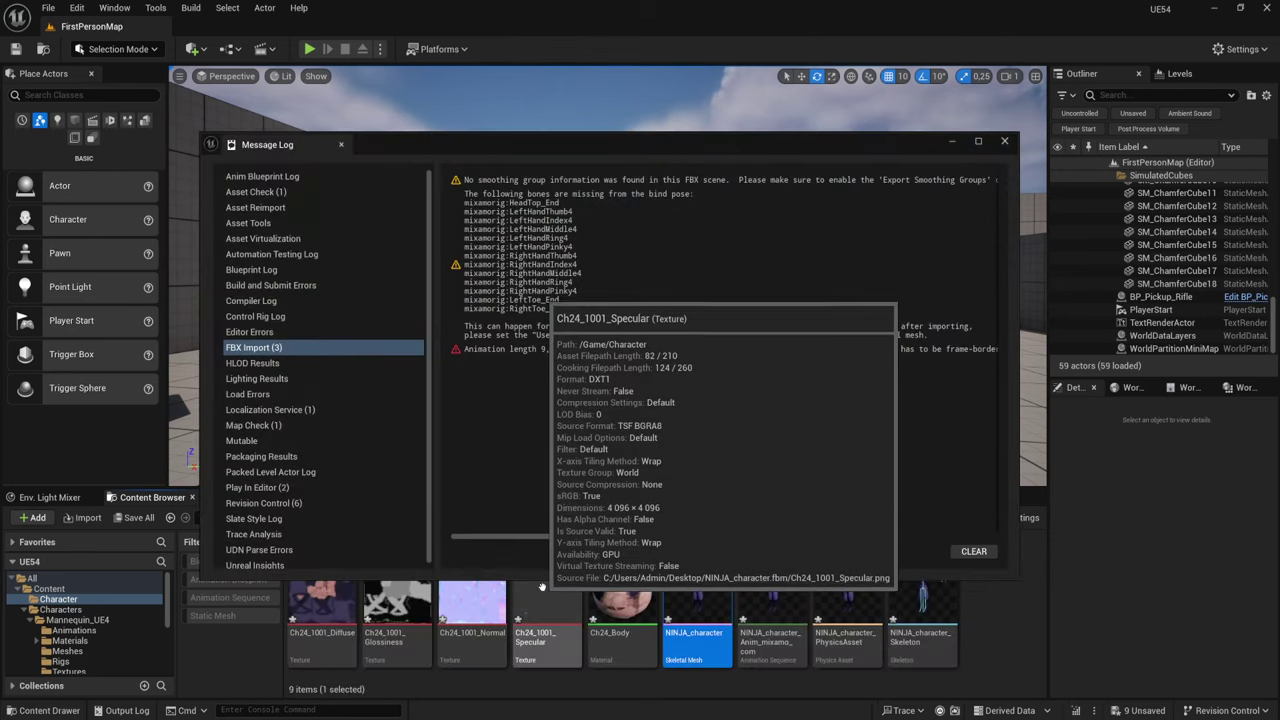
click(1005, 142)
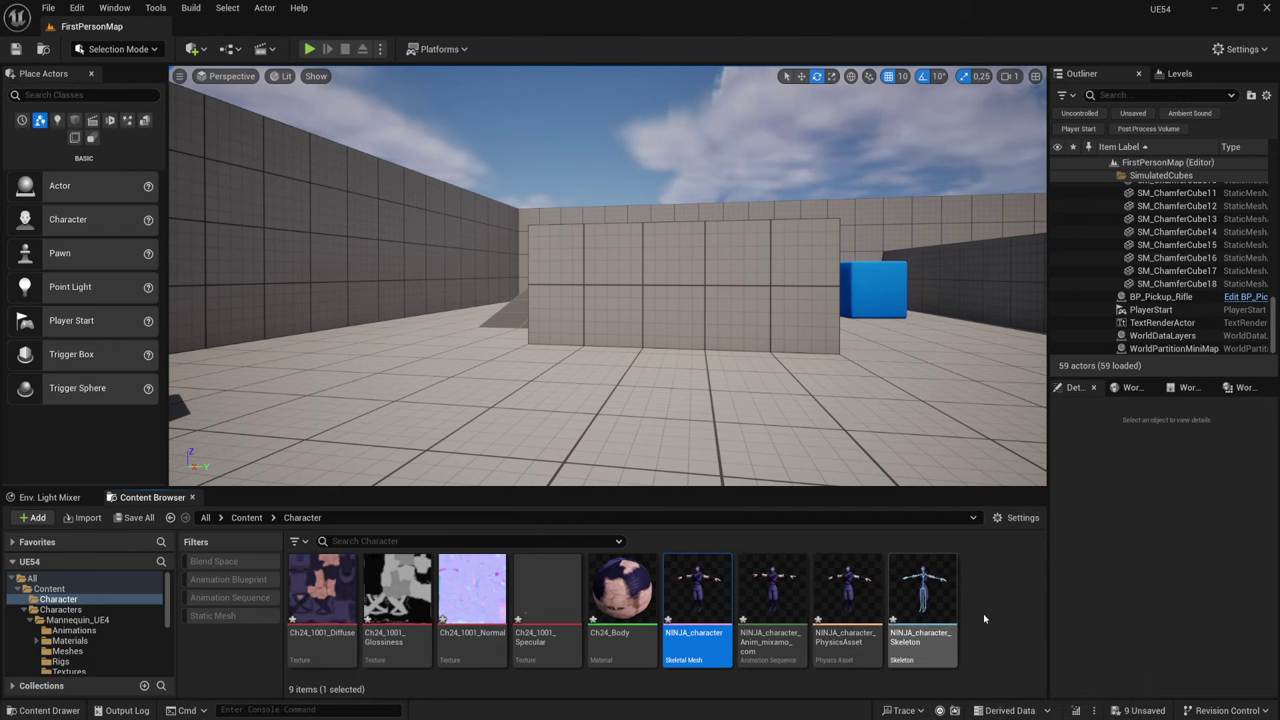
Step: Create a new folder named Mat inside the Character folder
right_click(989, 587)
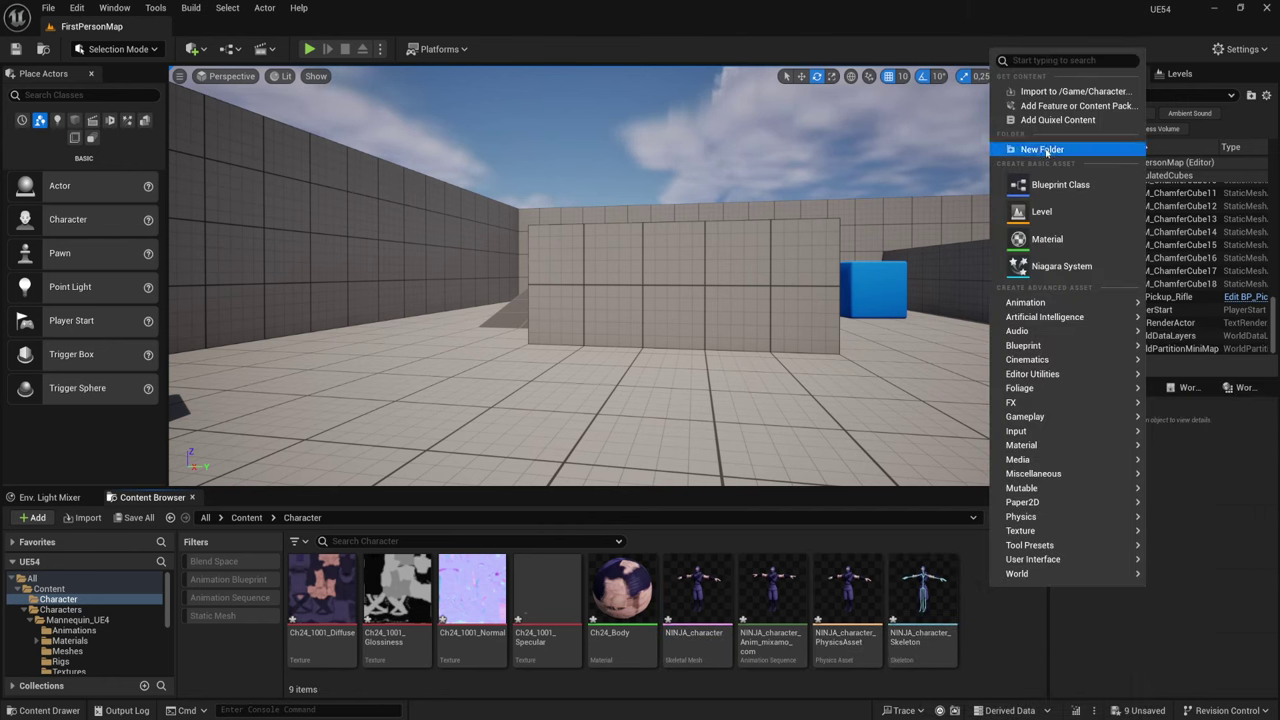
click(1042, 149)
text(<)
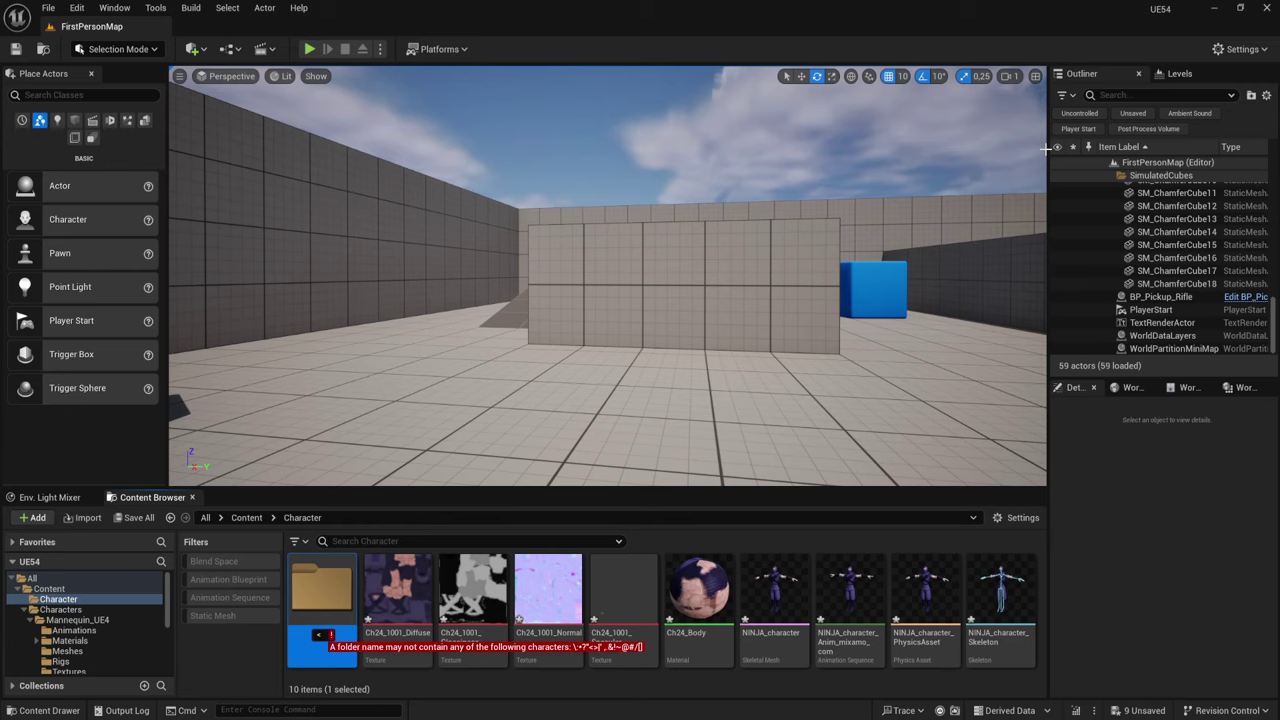
key(BackSpace)
text(Mat)
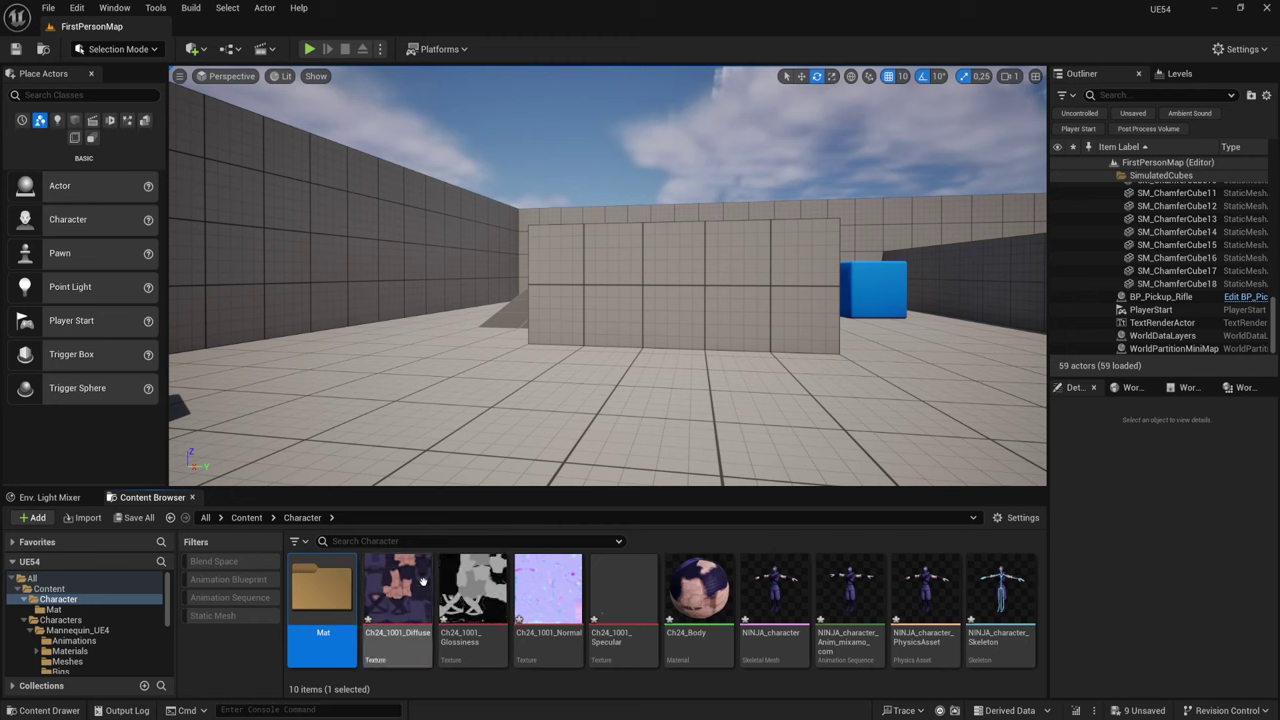
Step: Move the four Ch24 textures and the Ch24_Body material into Mat
click(398, 600)
shift+click(698, 600)
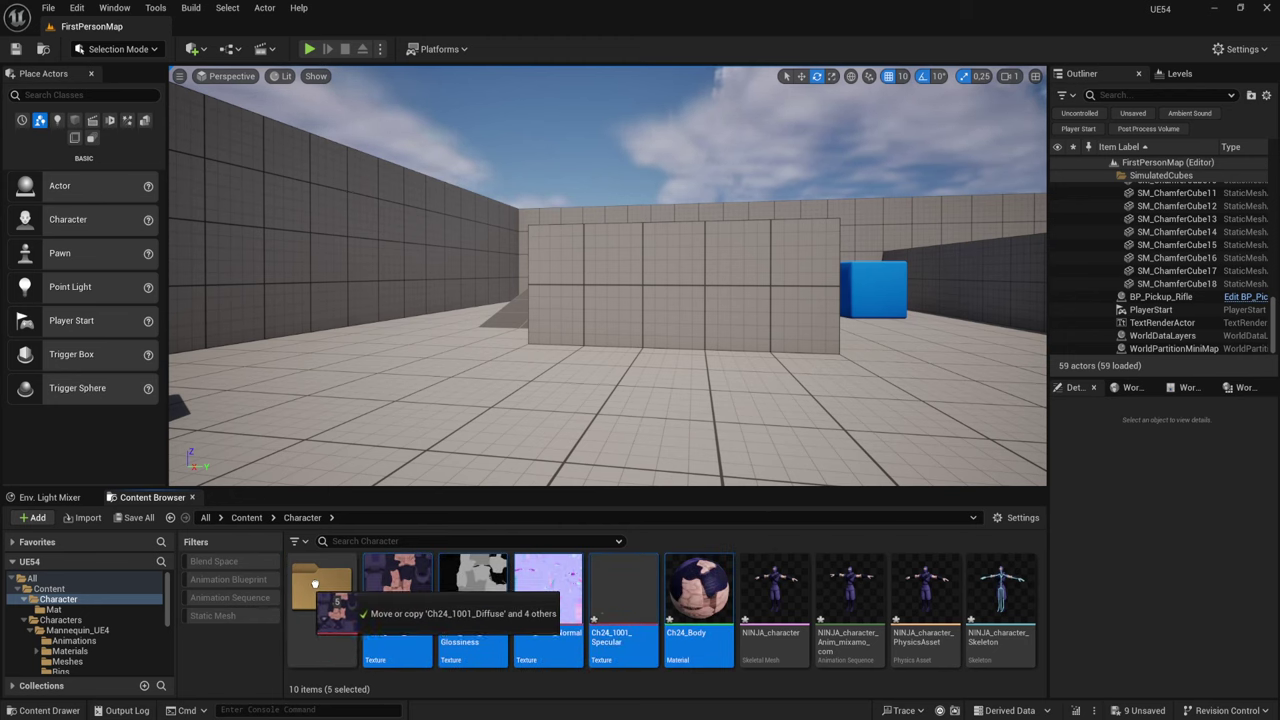
drag(366, 596, 330, 594)
click(356, 611)
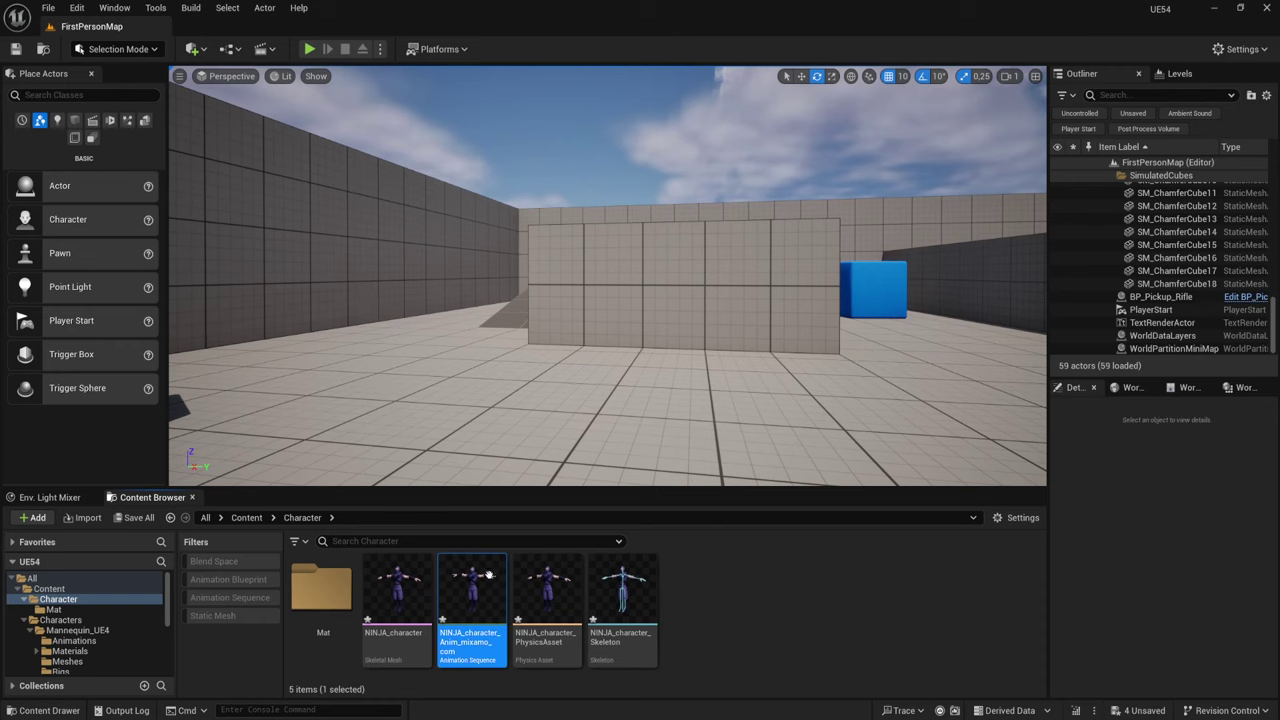
Step: Close the animation editor and force-delete the NINJA_character_Anim_mixamo_com sequence
mouse_move(472, 592)
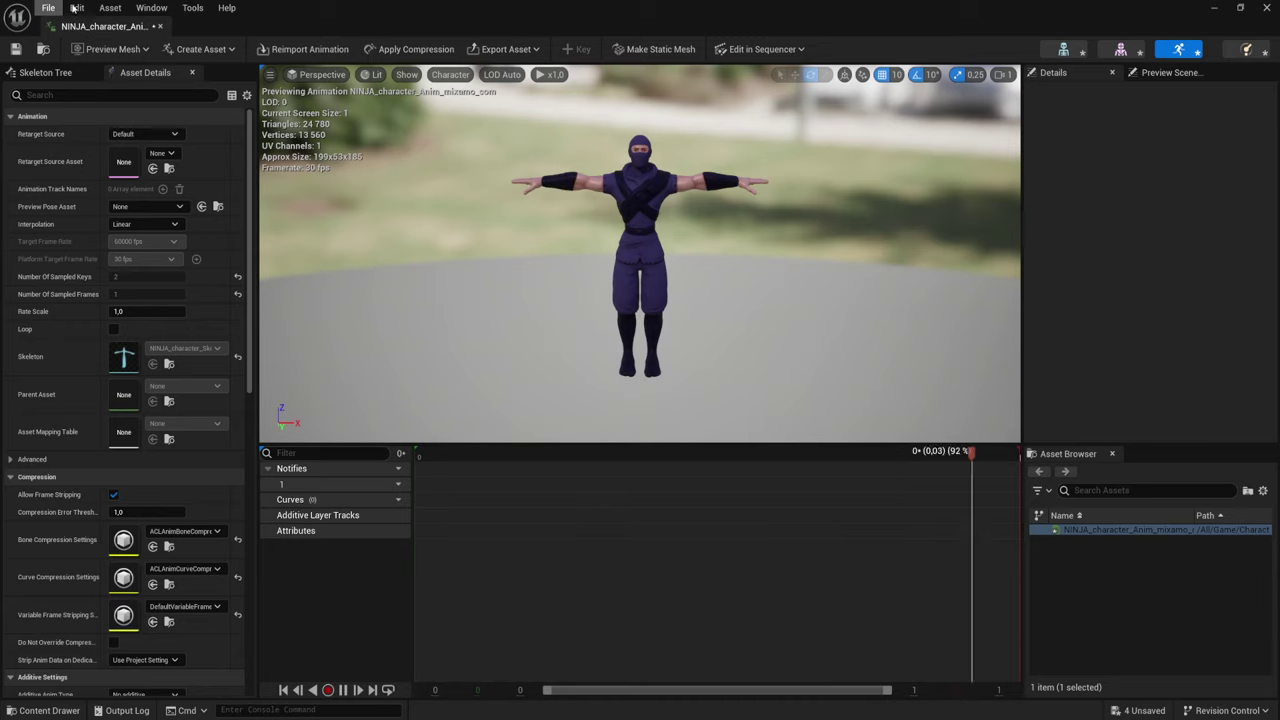
click(159, 26)
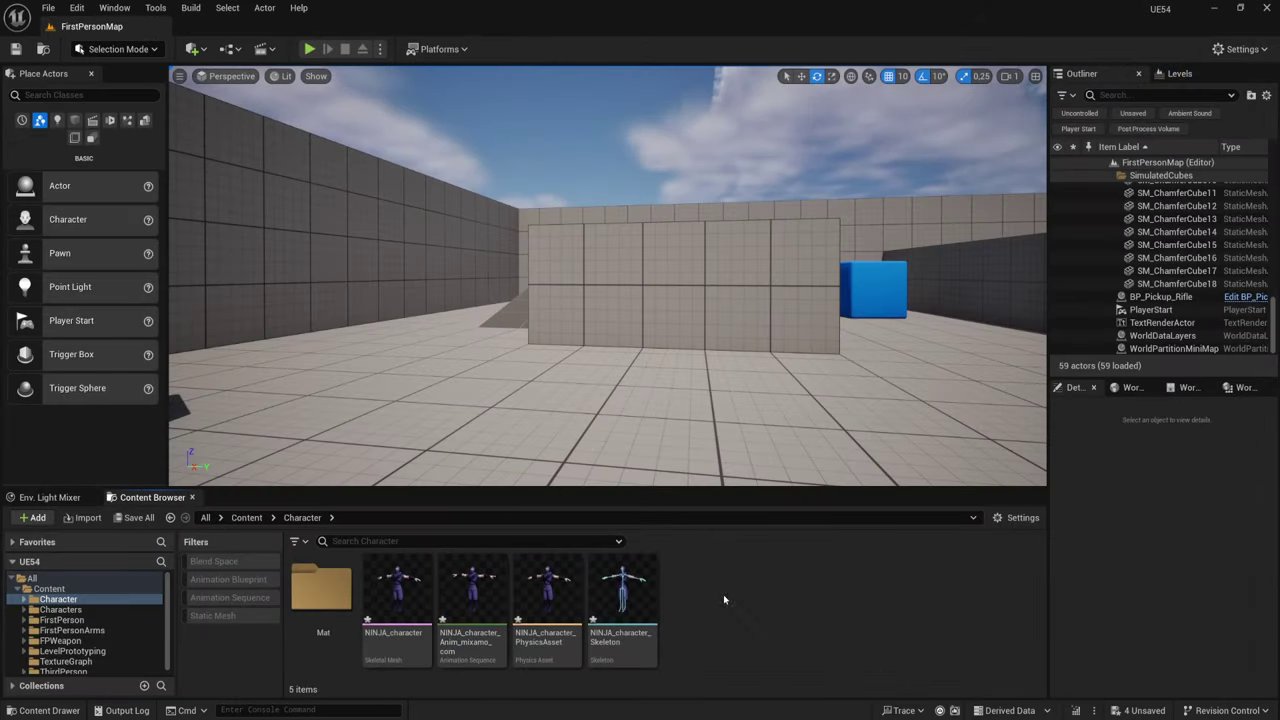
key(Delete)
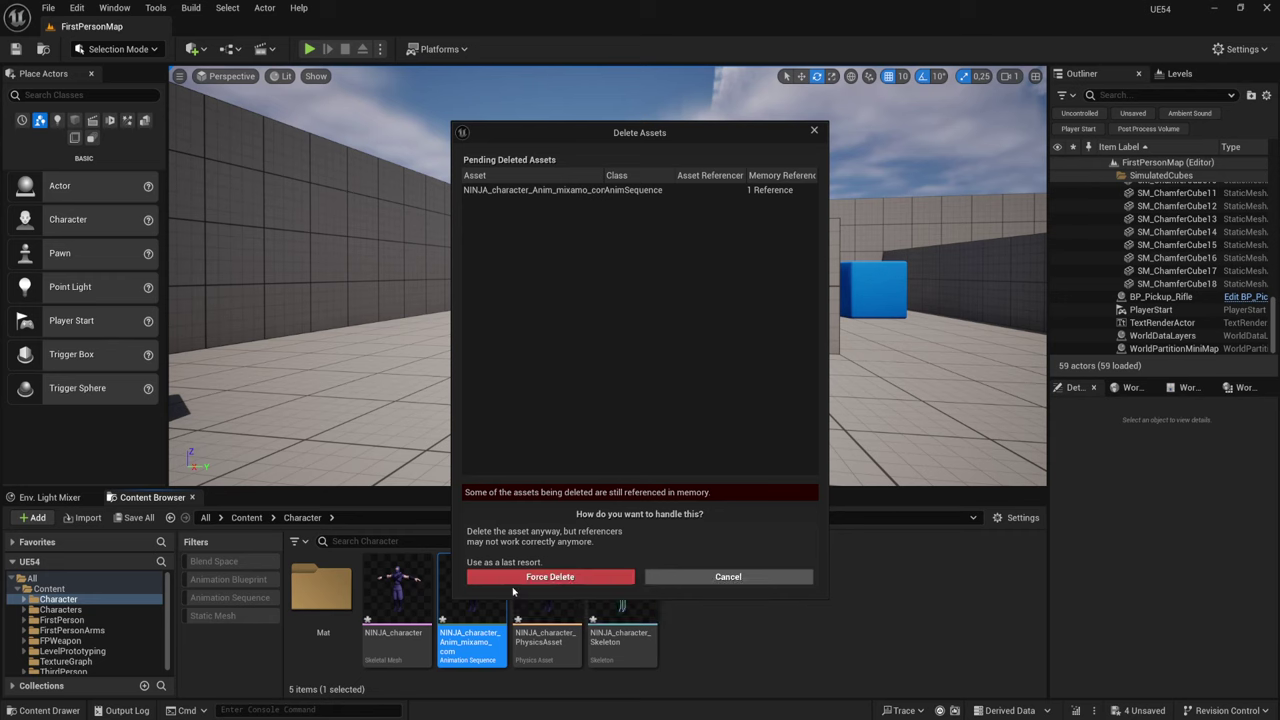
click(497, 576)
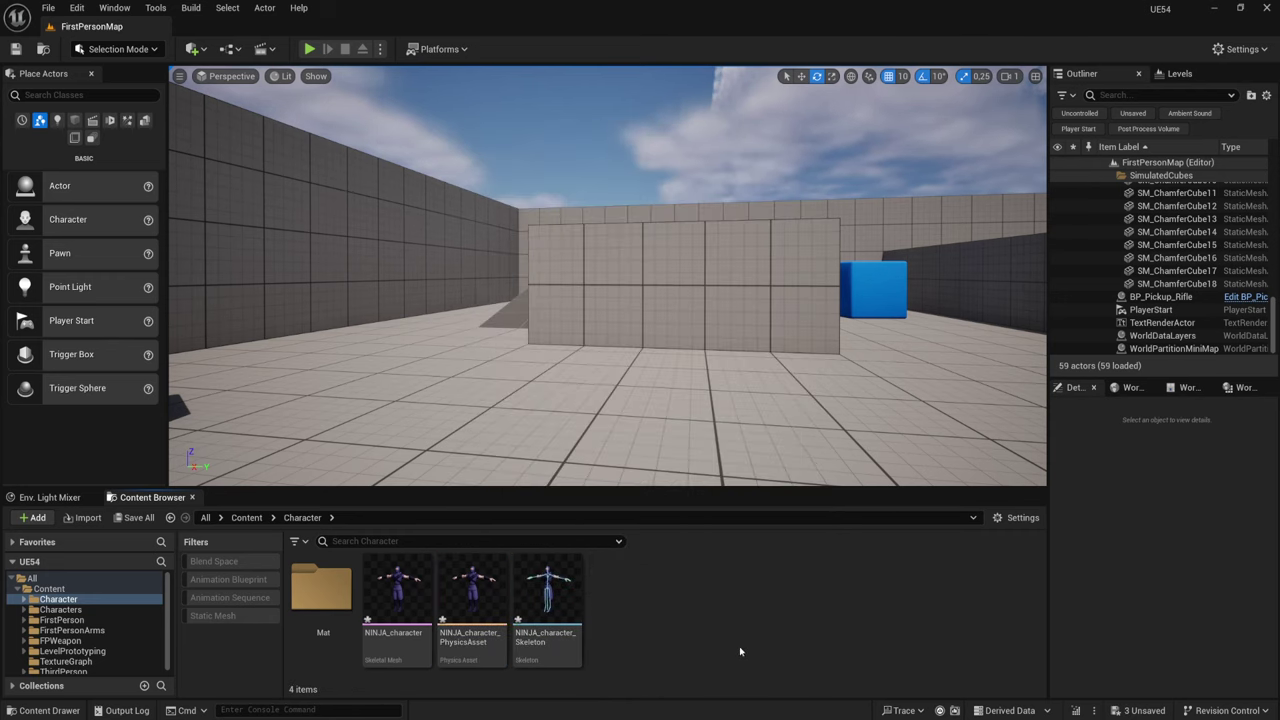
Step: Import Hip Hop Dancing (1).fbx into /Game/Character on the NINJA_character skeleton
right_click(634, 604)
click(703, 108)
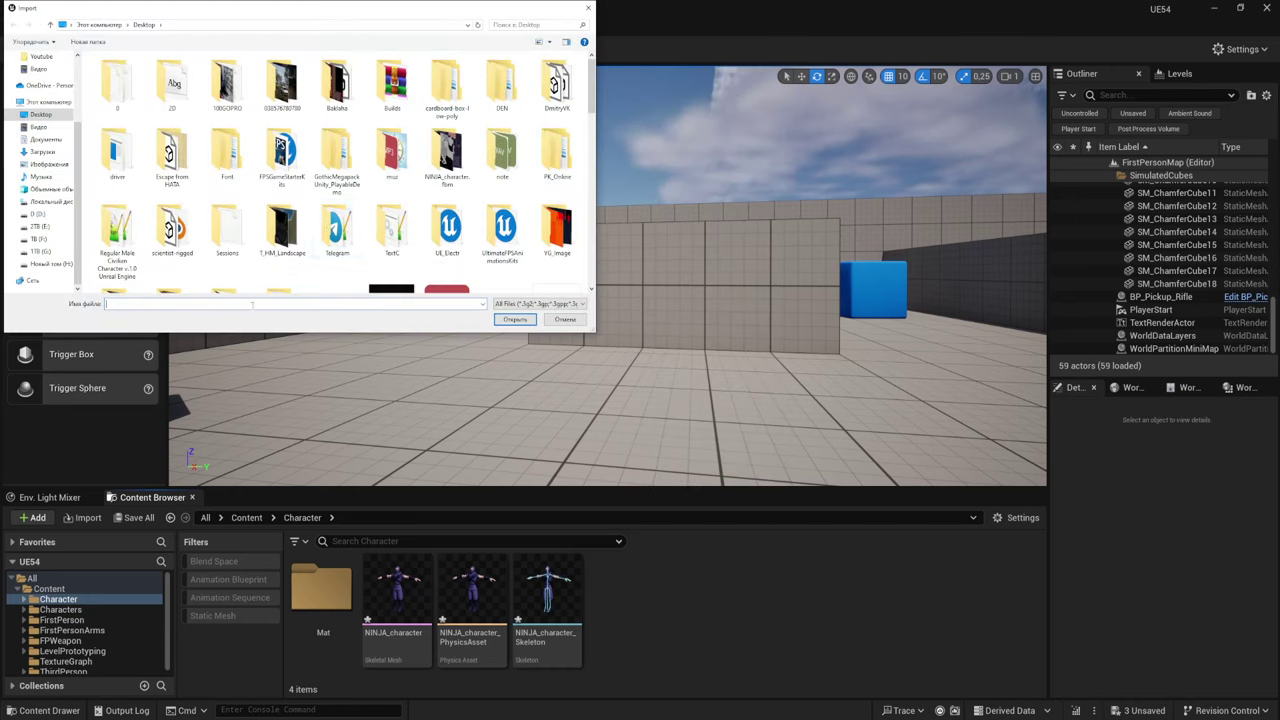
text(Hi)
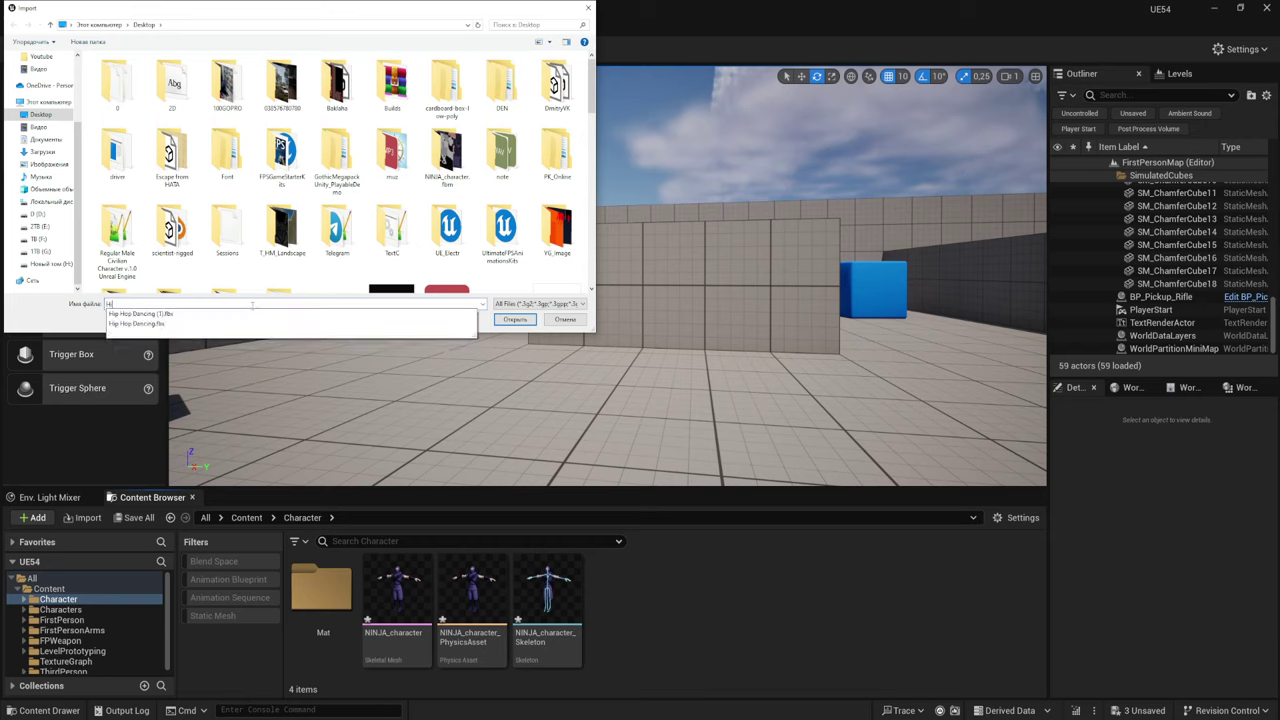
click(314, 316)
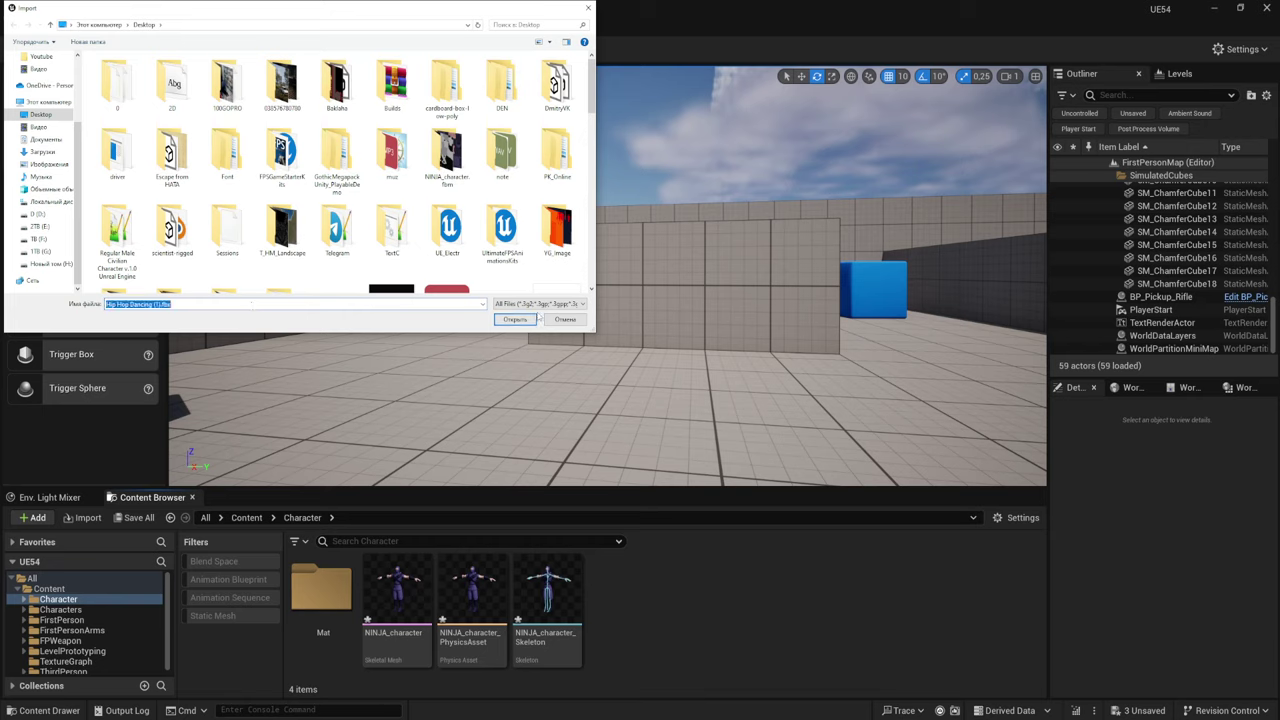
click(514, 319)
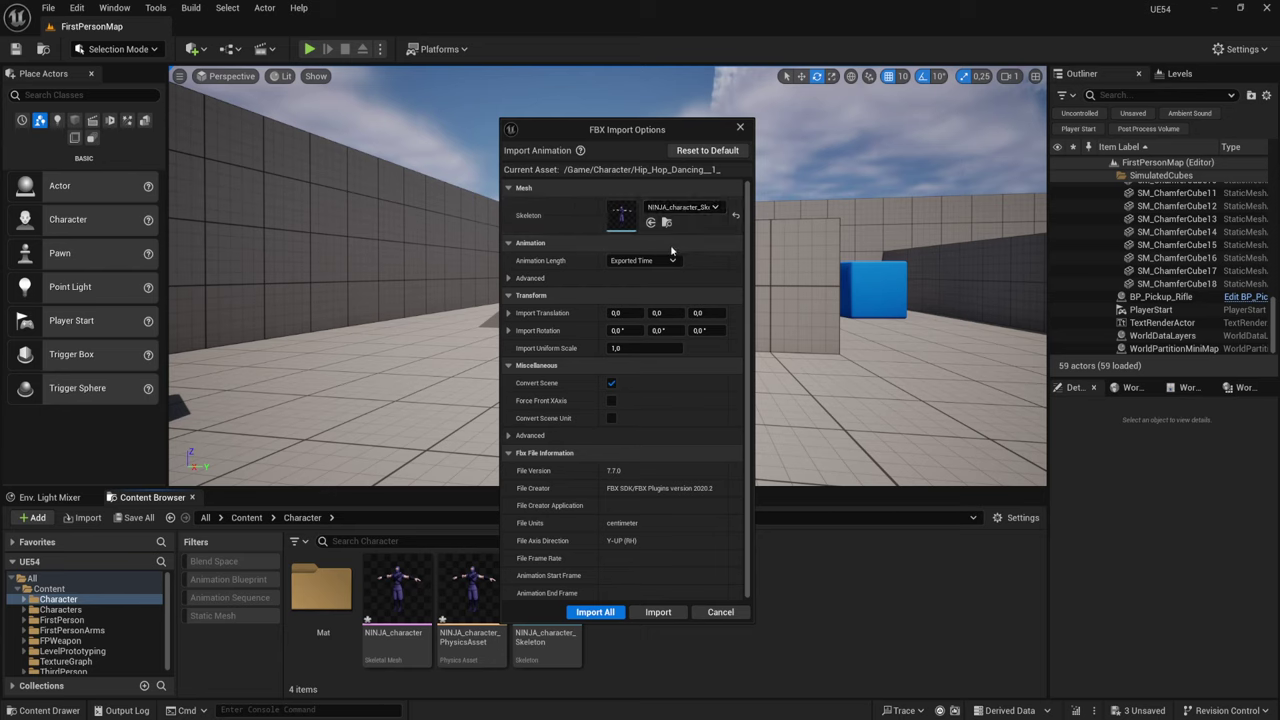
click(657, 612)
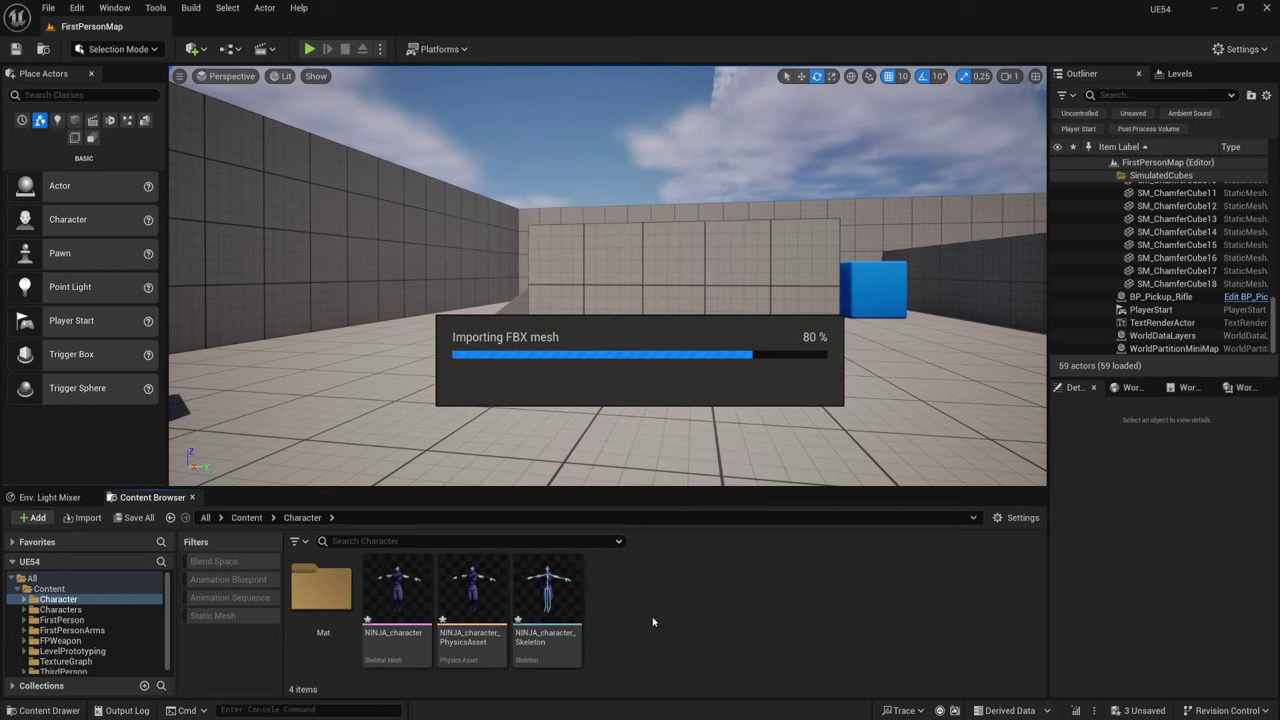
Step: Import Hip Hop Dancing.fbx into /Game/Character as the Hip_Hop_Dancing sequence
right_click(724, 591)
click(806, 96)
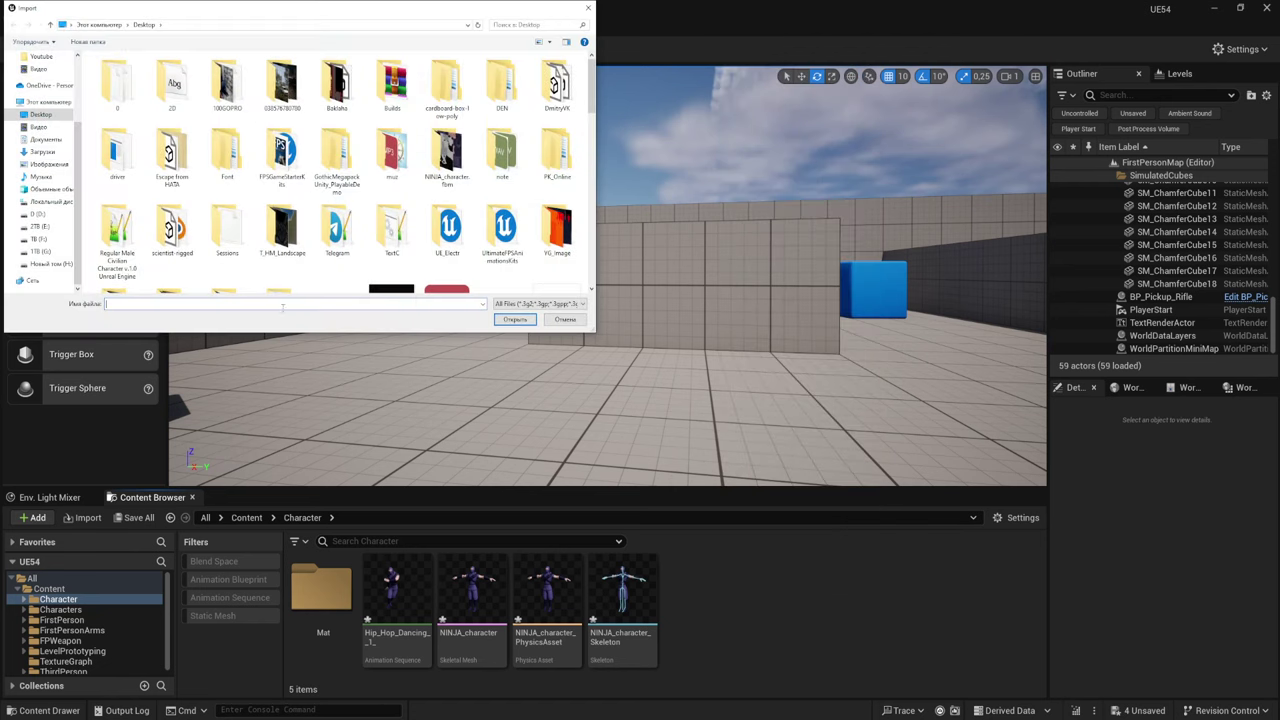
text(hi)
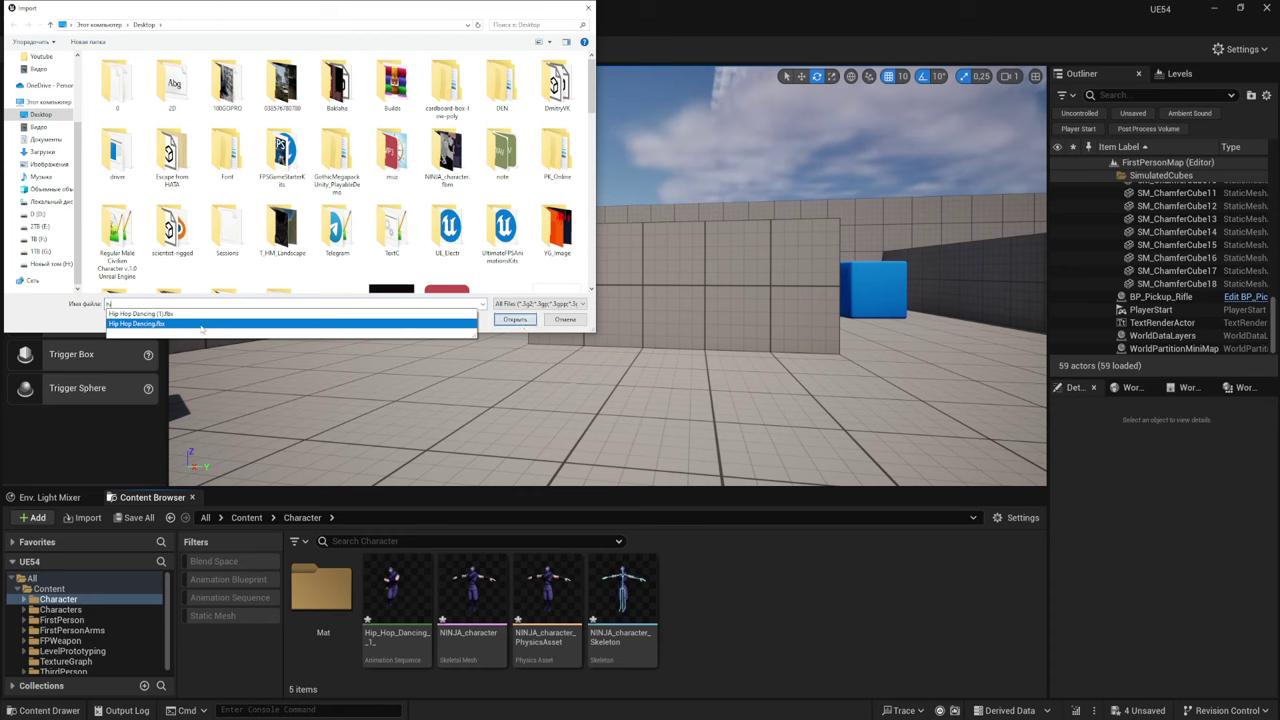
click(358, 324)
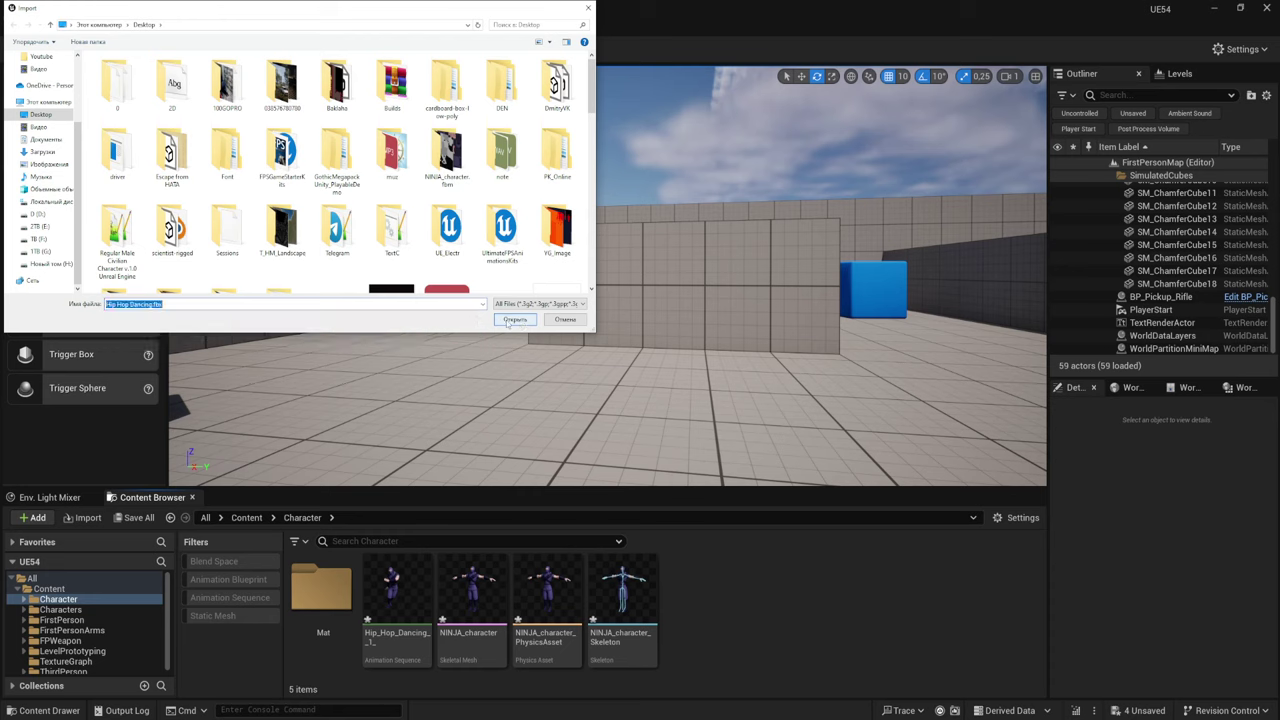
click(510, 322)
click(658, 614)
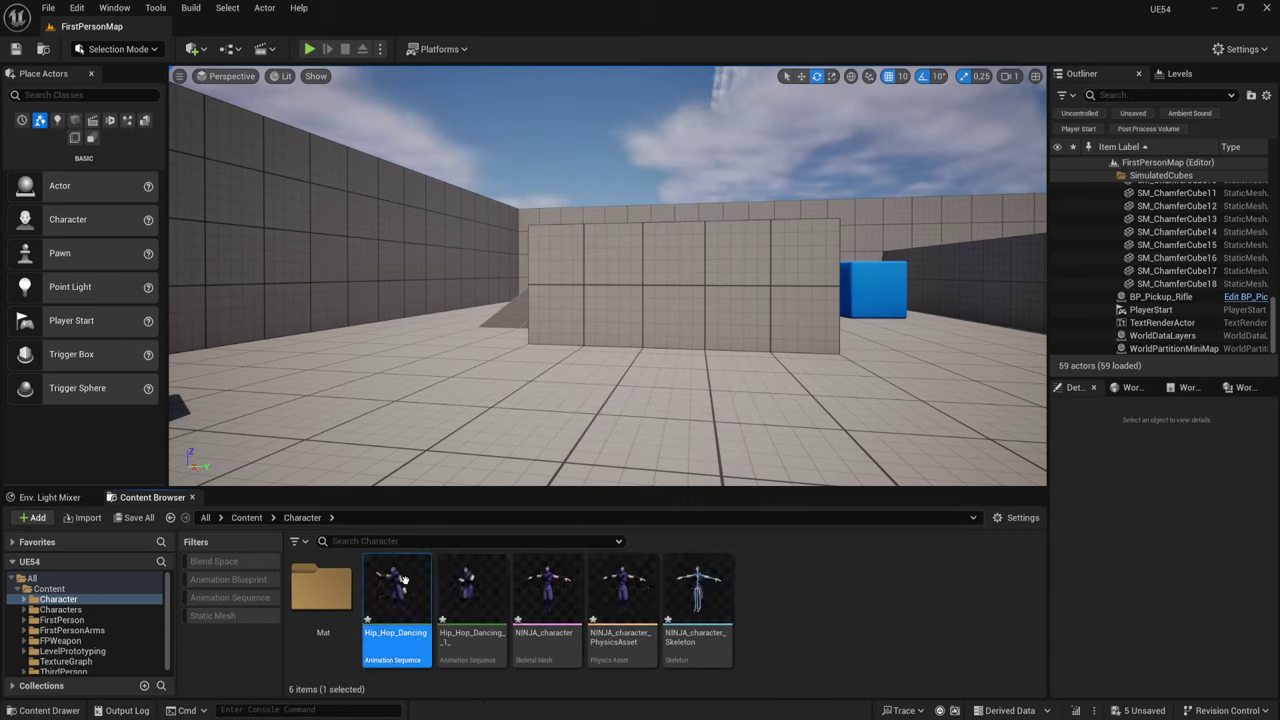
drag(396, 590, 548, 372)
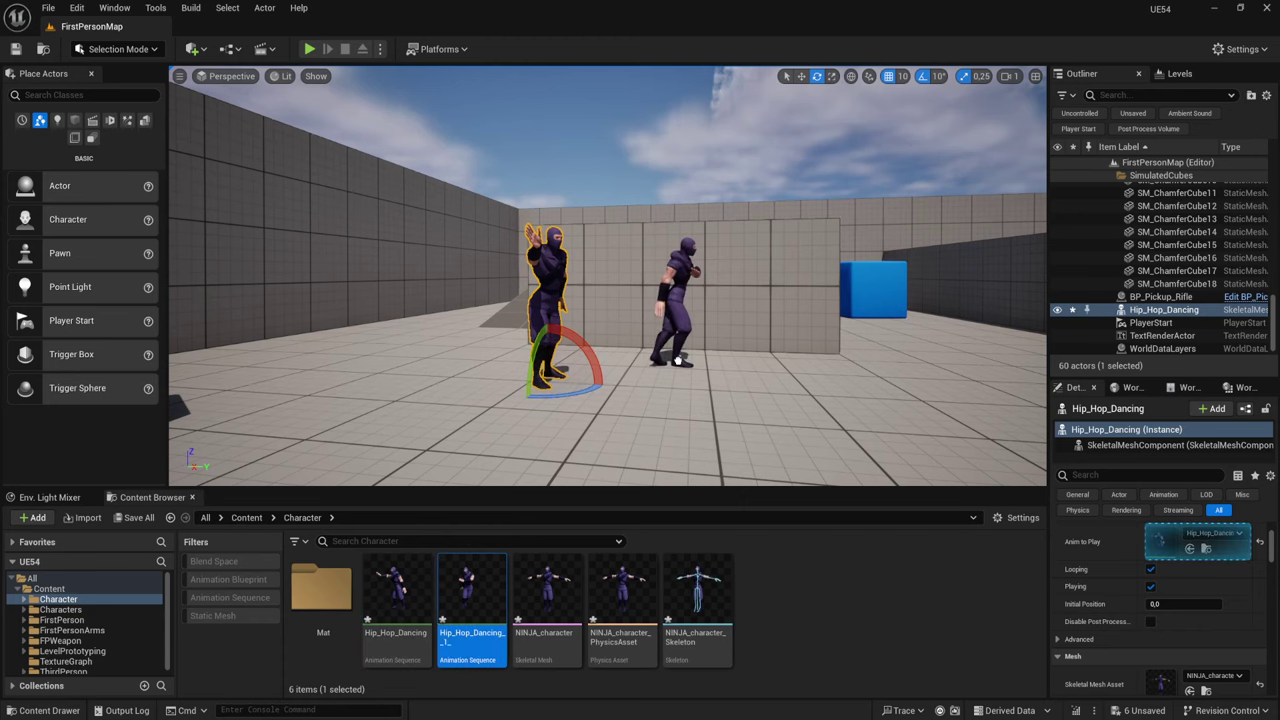
drag(496, 568, 680, 390)
click(309, 49)
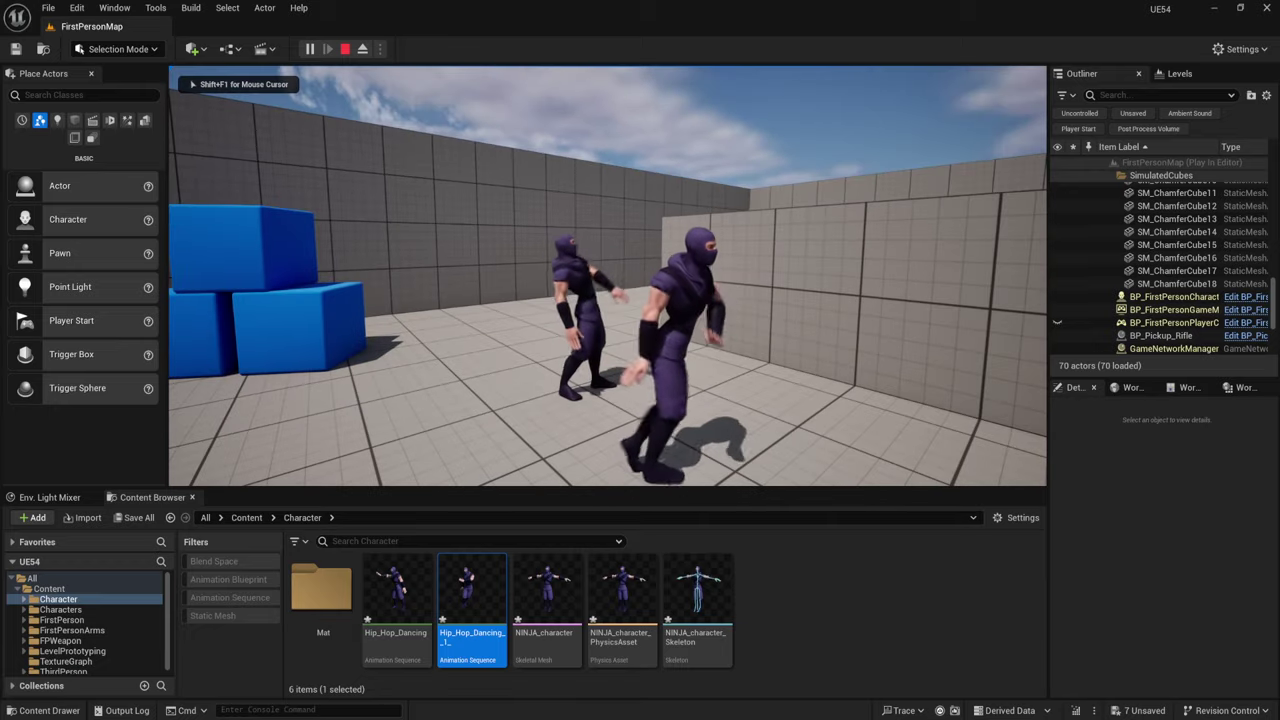
key(w)
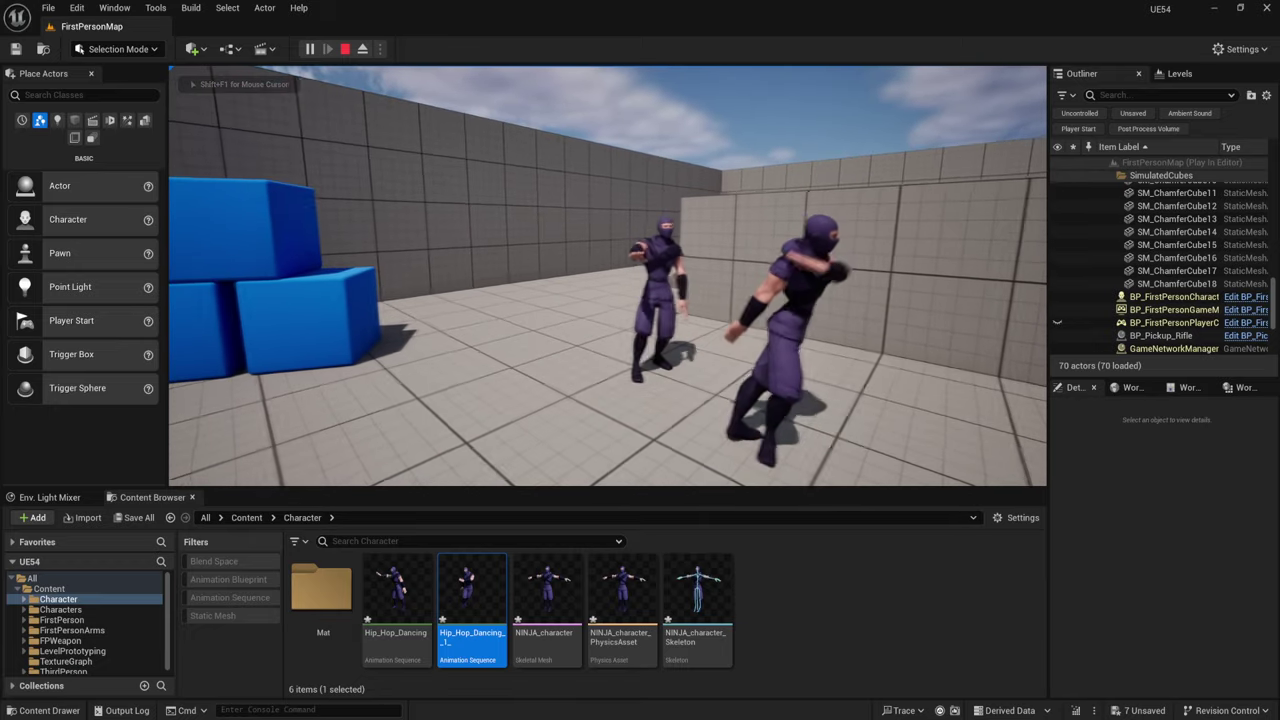
key(Escape)
click(655, 300)
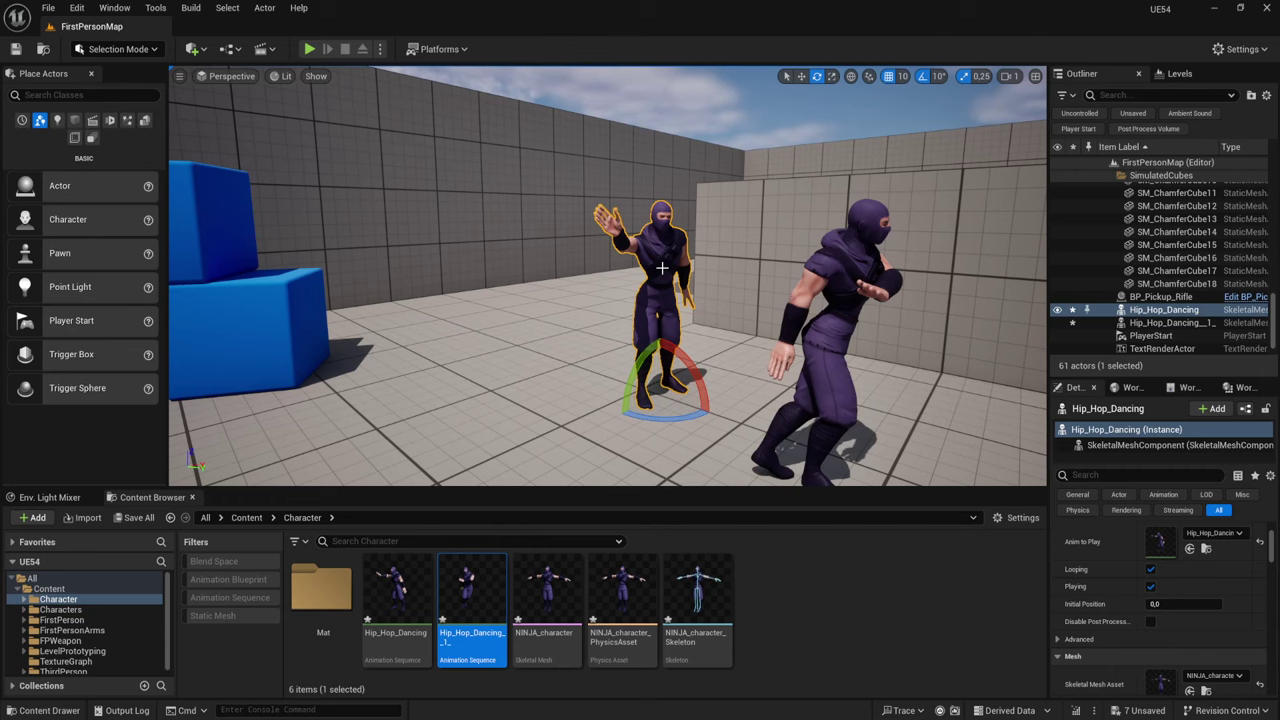
key(Delete)
click(843, 265)
key(Delete)
right_drag(843, 265, 820, 240)
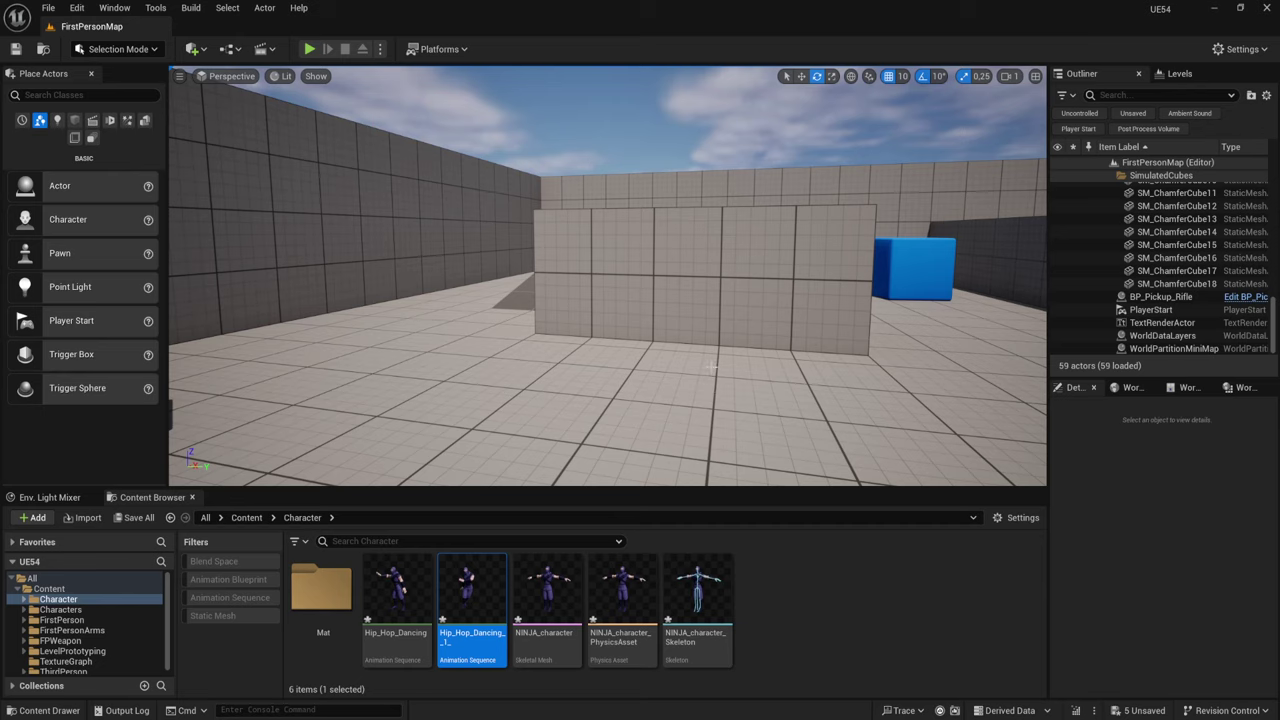
right_drag(710, 368, 710, 368)
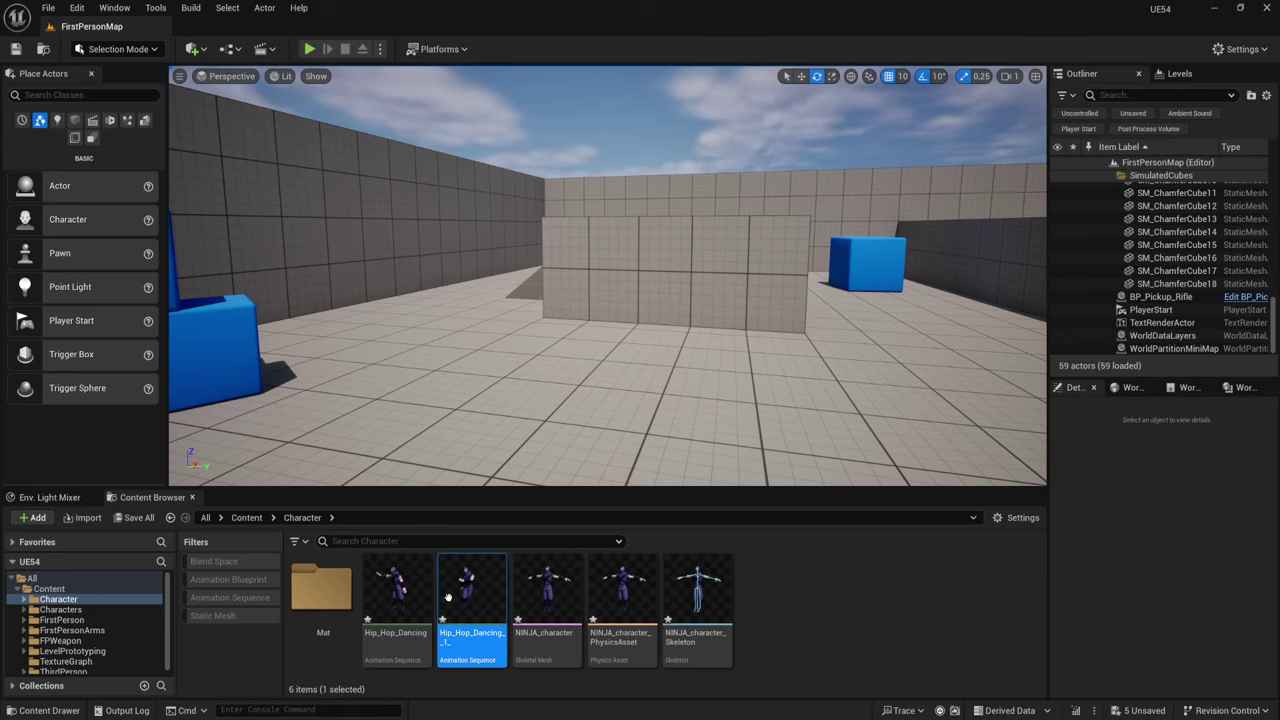
Step: Preview the Third Person pack in Add Content, then cancel without adding it
mouse_move(458, 590)
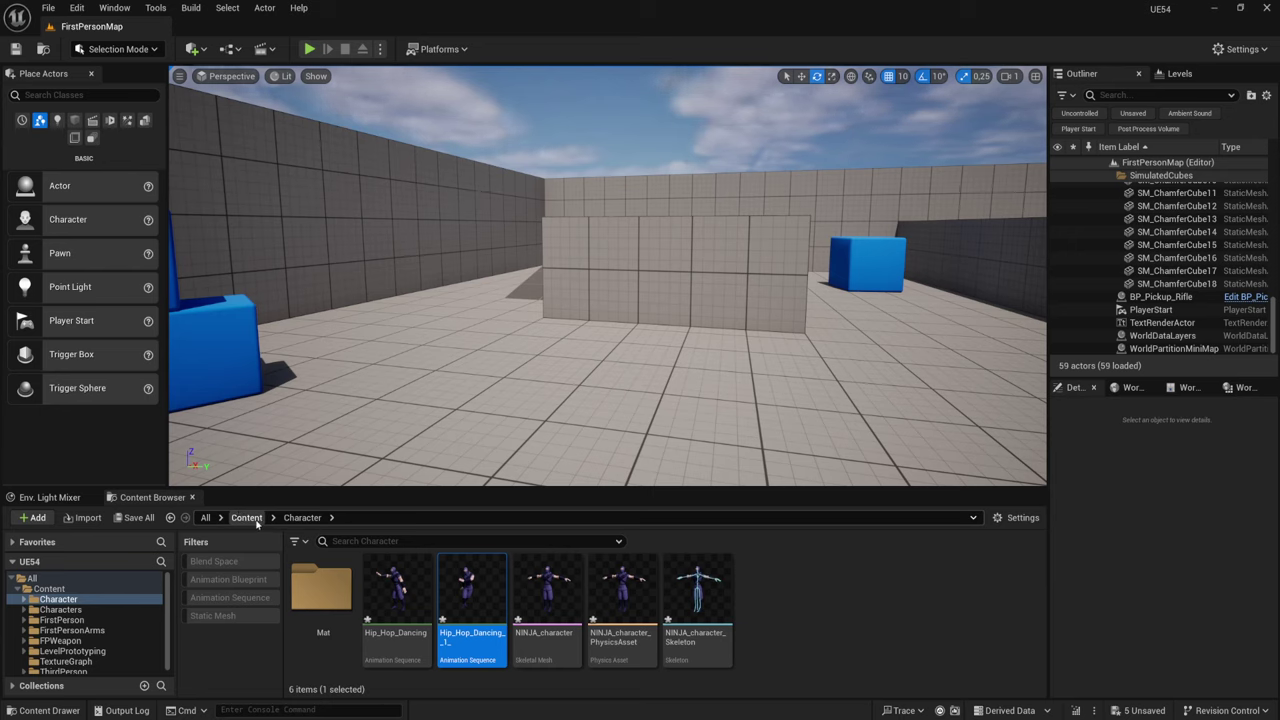
click(35, 517)
click(111, 241)
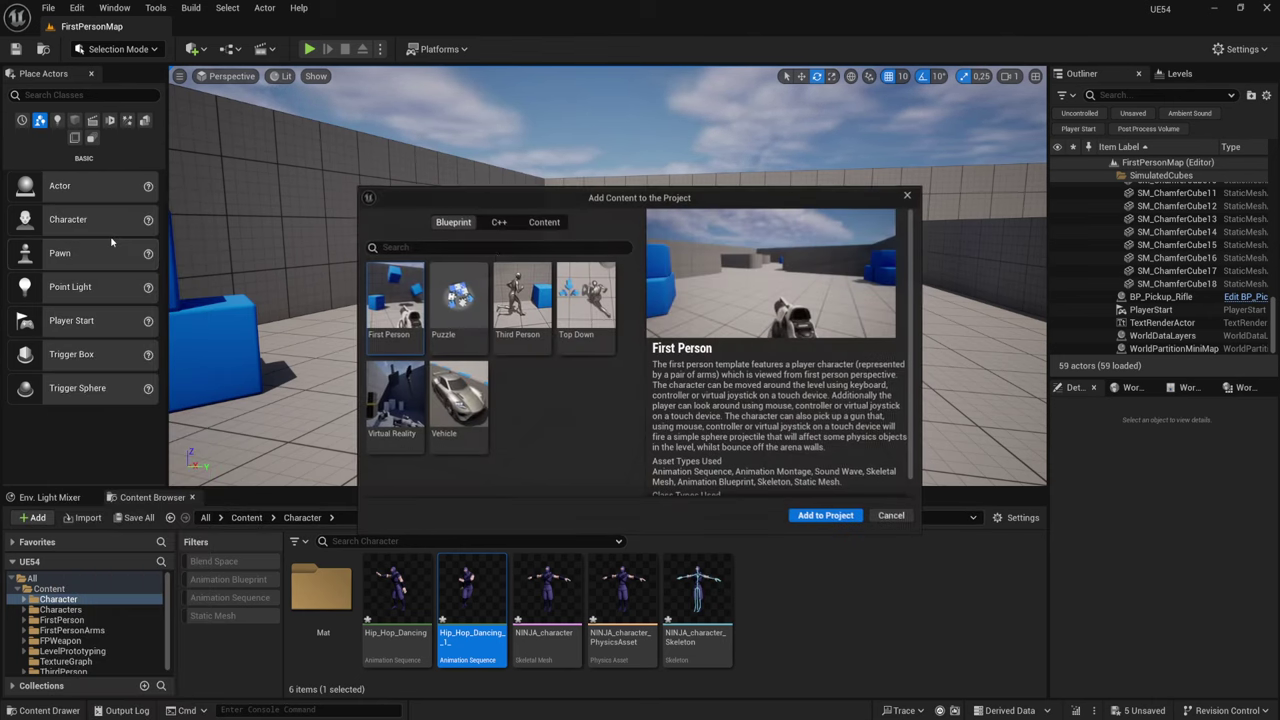
click(533, 288)
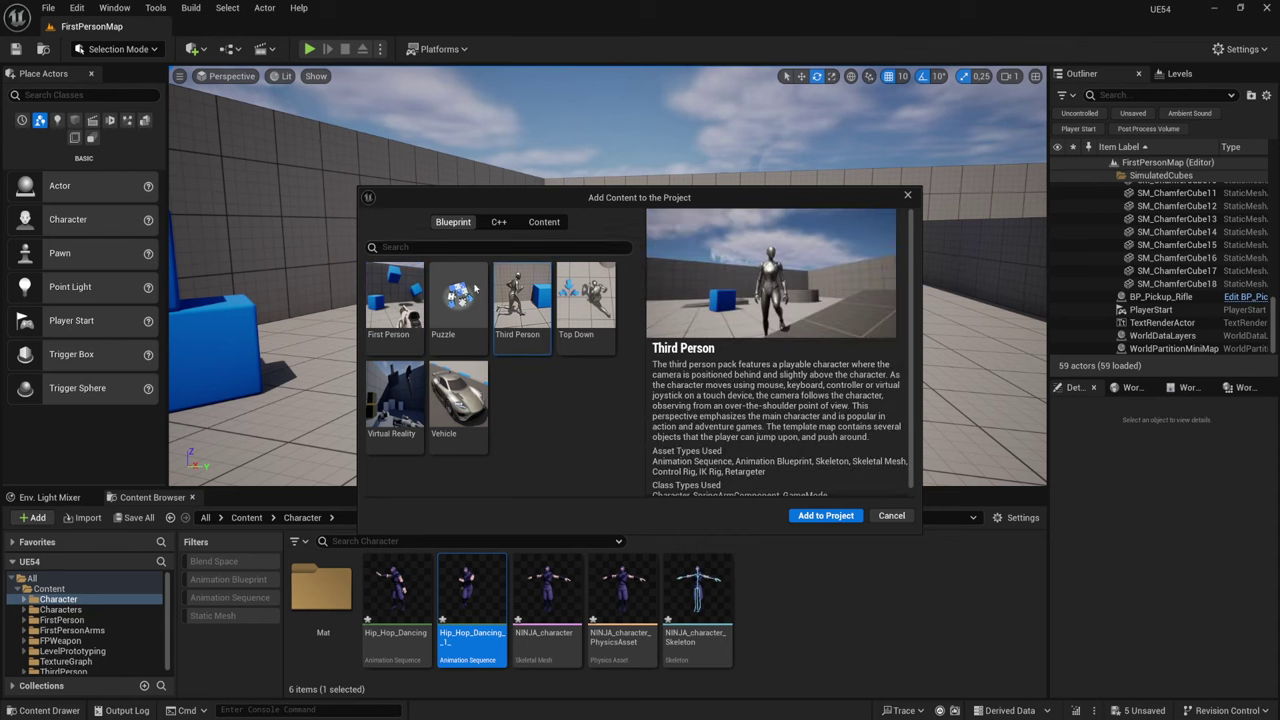
click(891, 518)
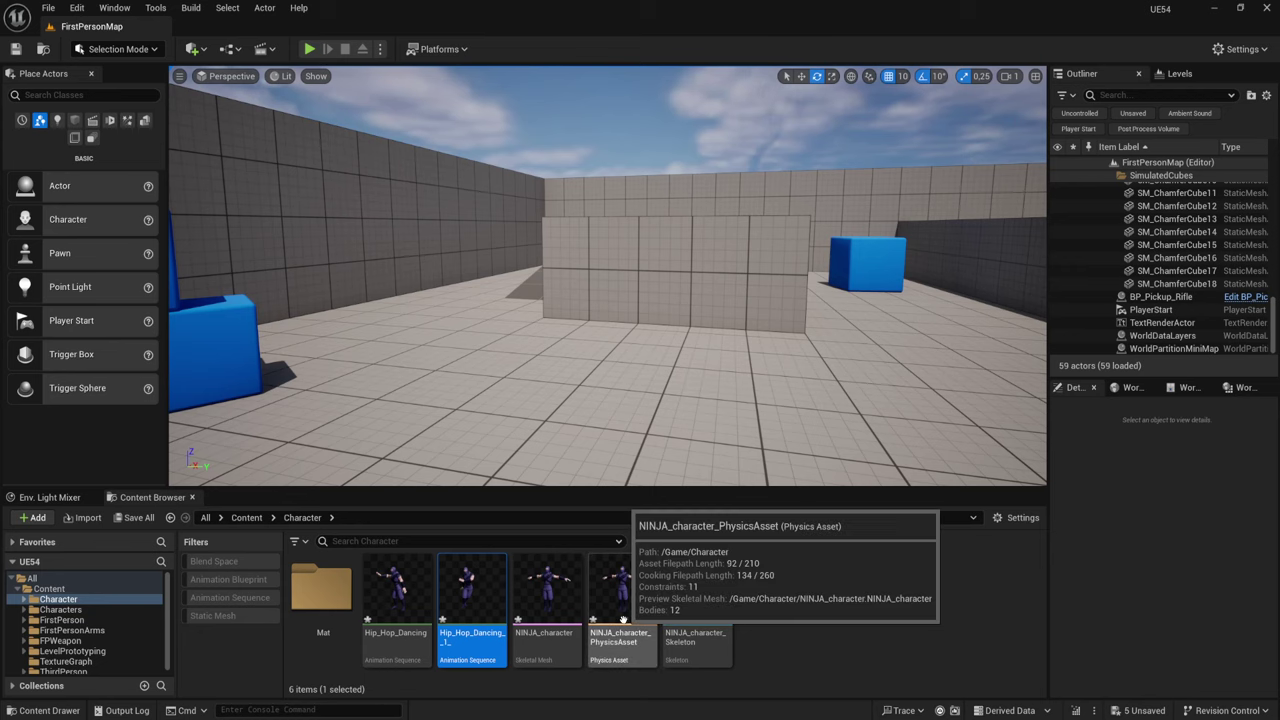
Step: Retarget the second hip-hop dance to SK_Mannequin, selecting Hip_Hop_Dancing with Auto Generate Retargeter on
right_click(476, 588)
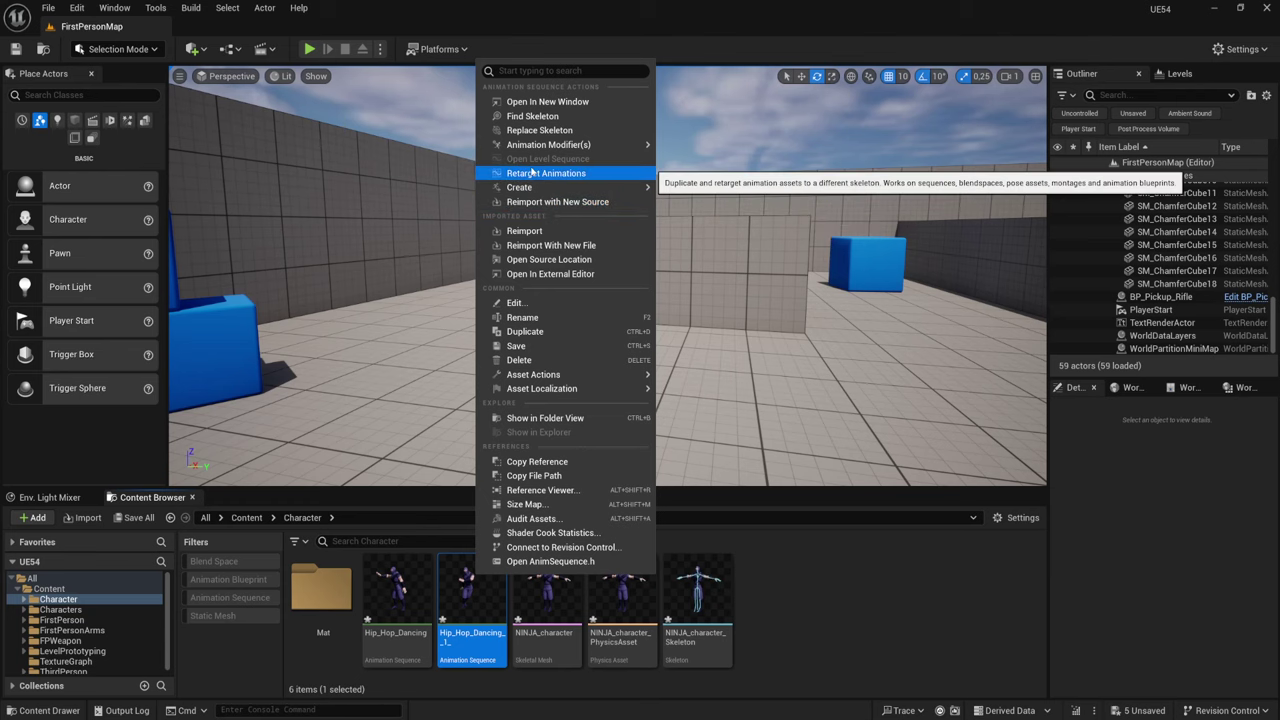
mouse_move(533, 374)
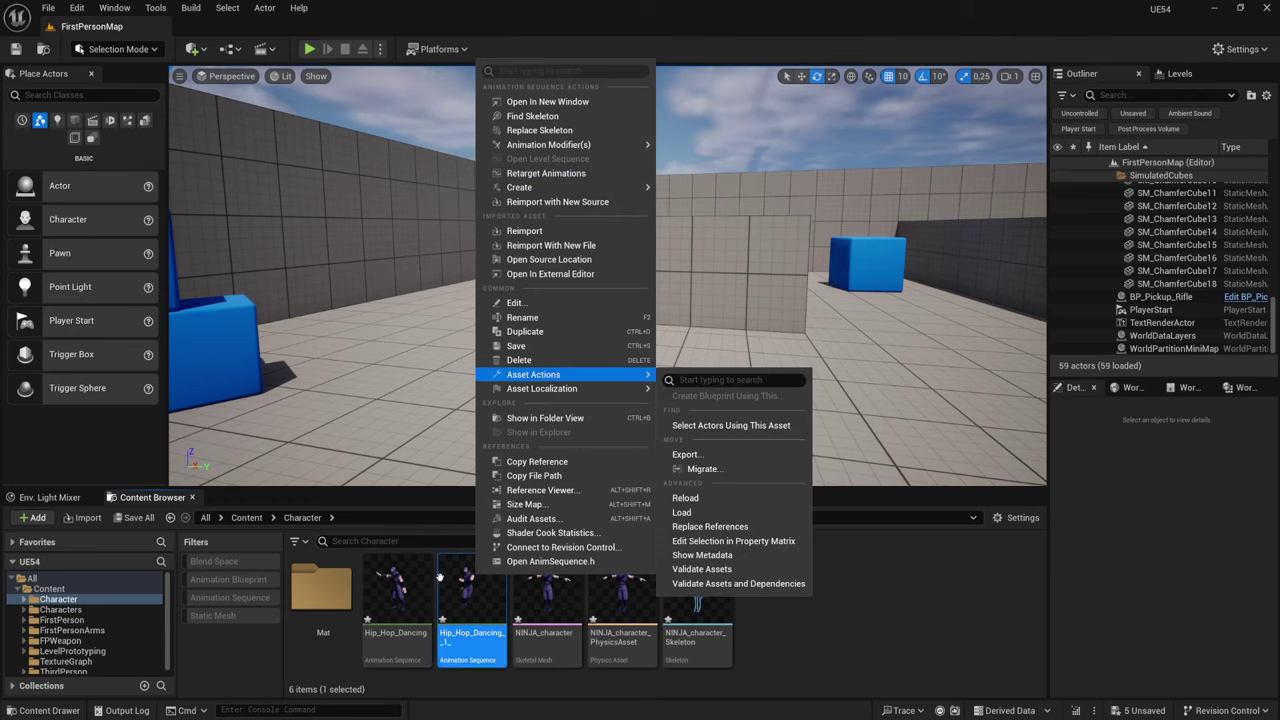
click(553, 174)
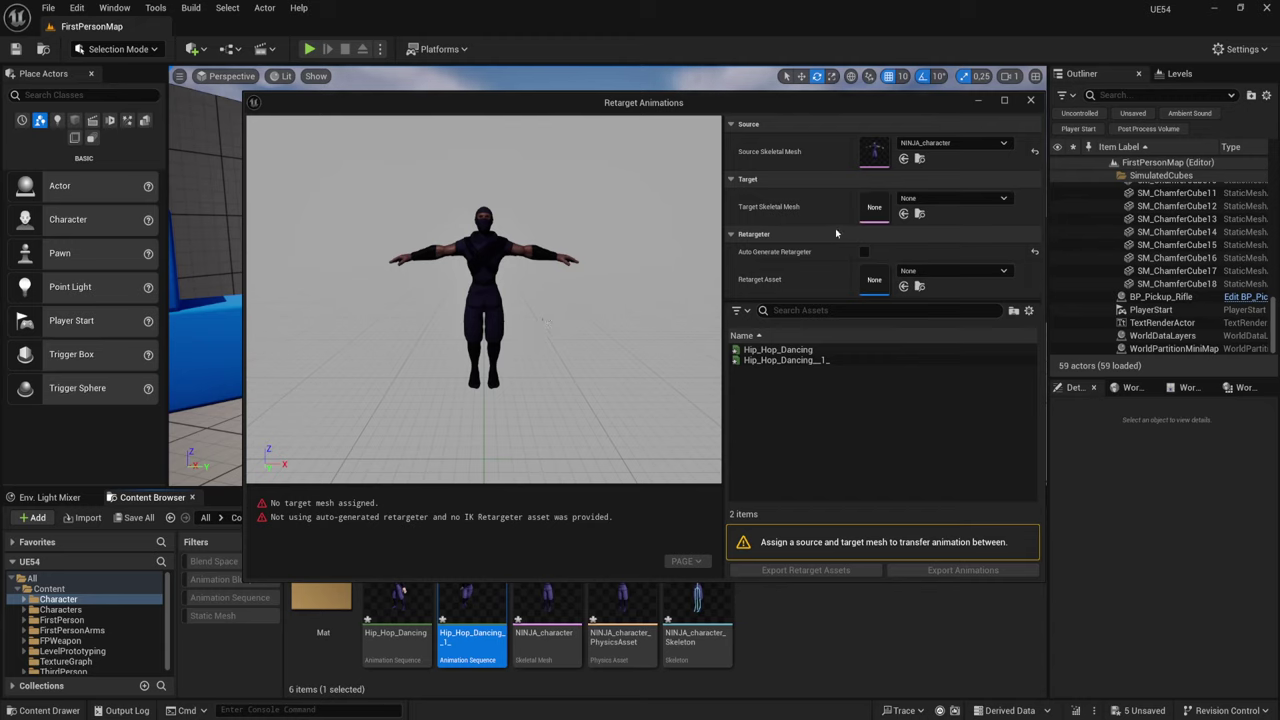
click(965, 200)
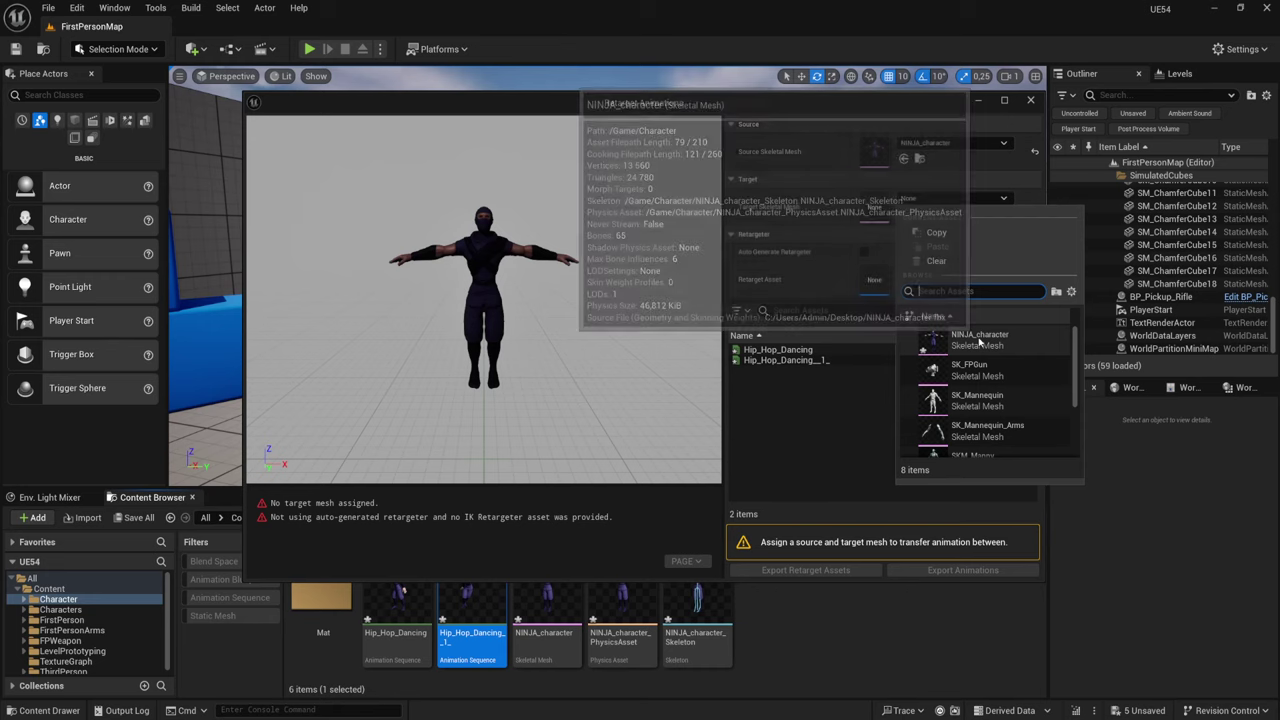
scroll(978, 352, down, 1)
click(976, 380)
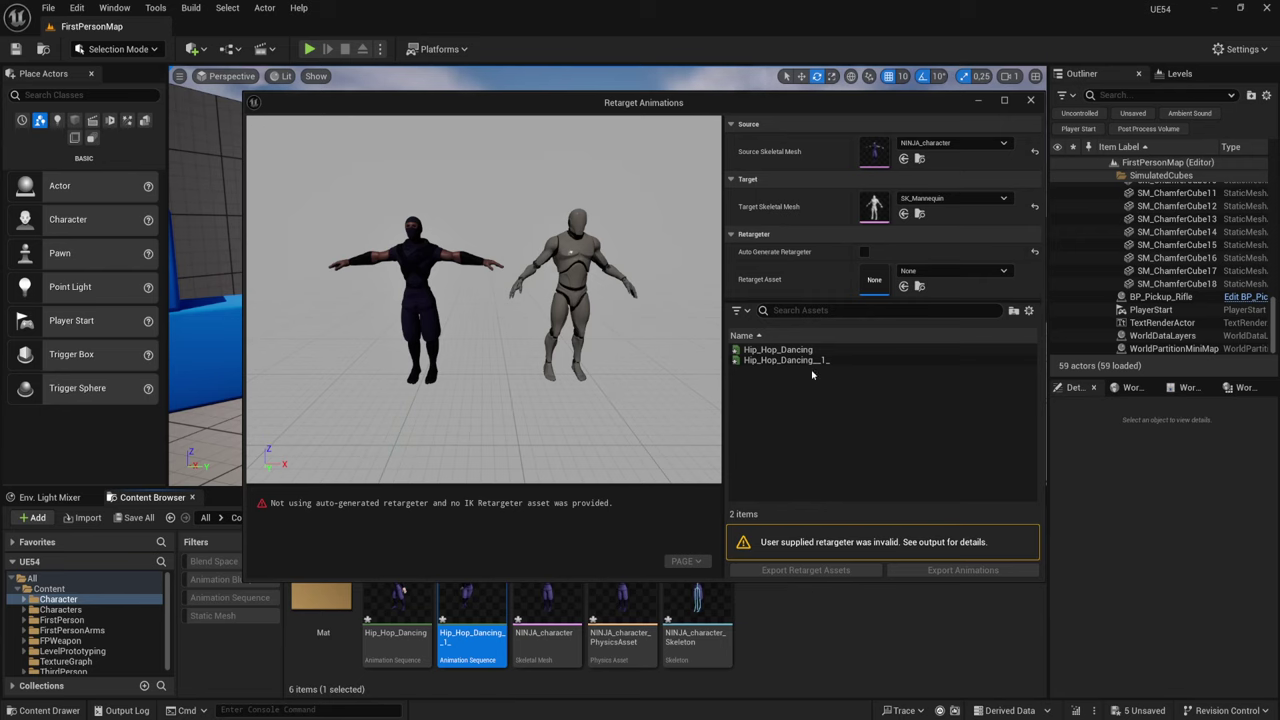
click(781, 350)
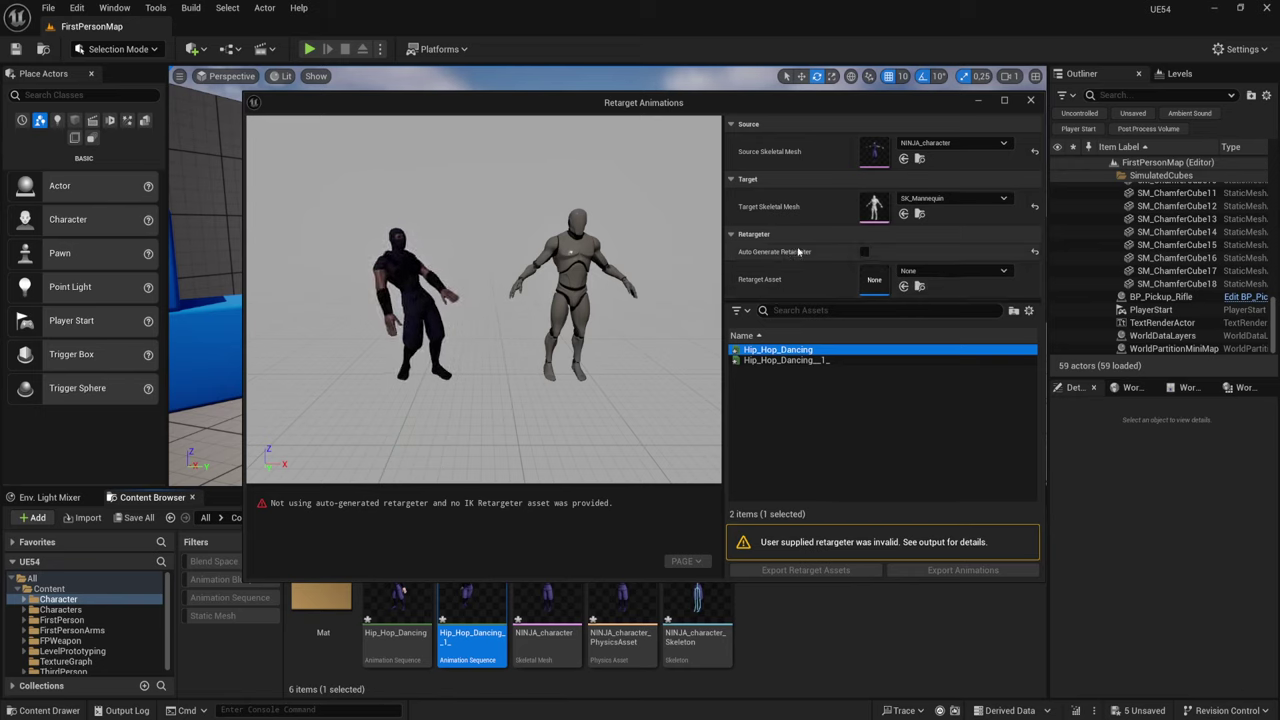
click(865, 252)
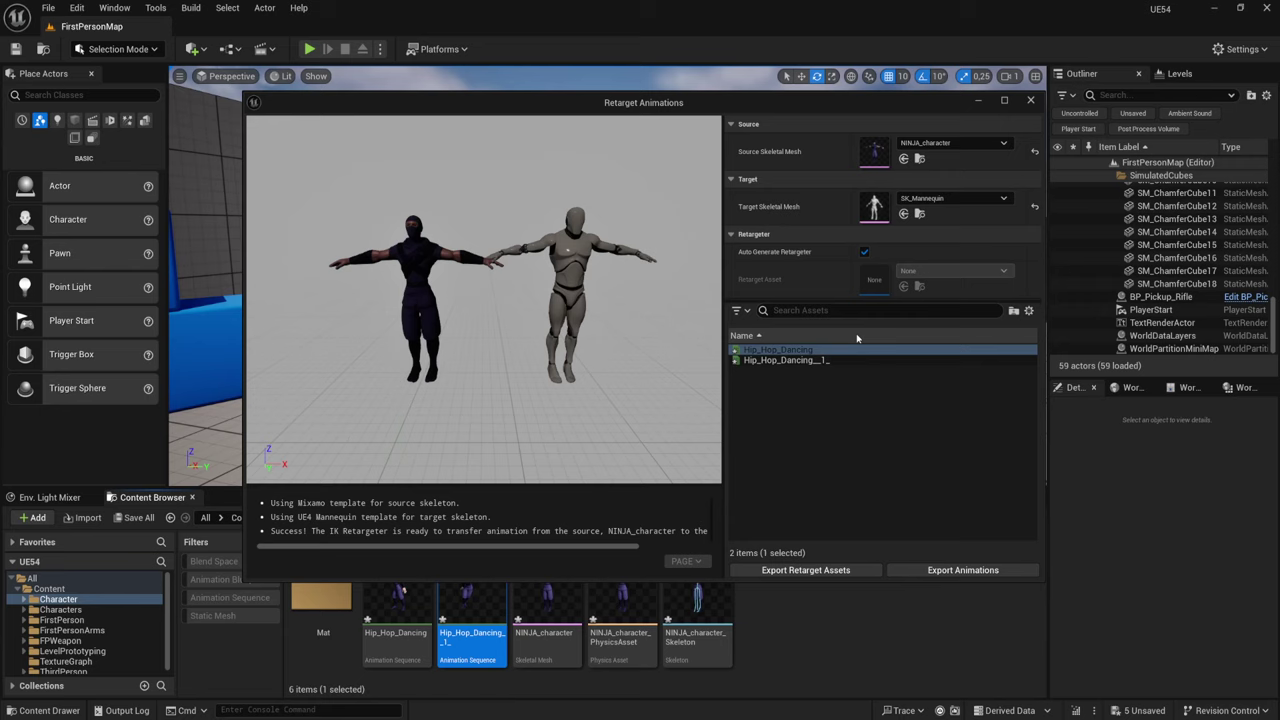
Step: Preview Hip_Hop_Dancing and the second dance, select both, and open Export Animations
click(778, 349)
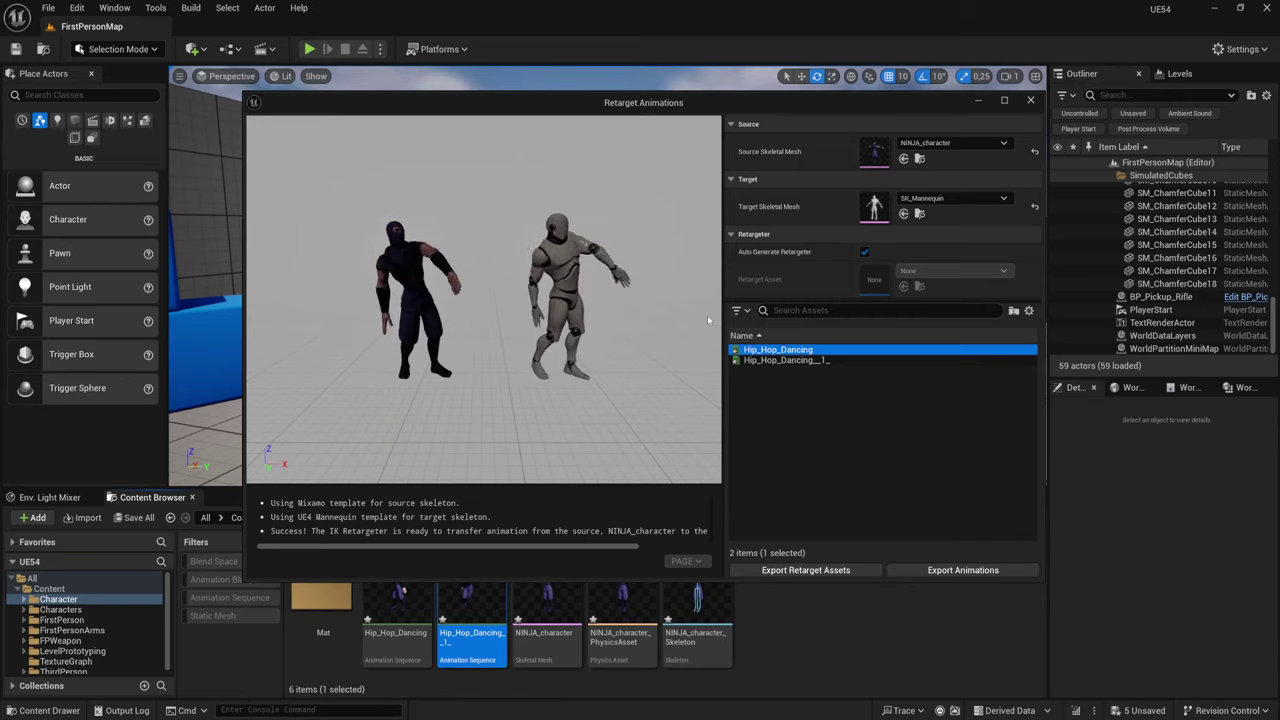
click(785, 360)
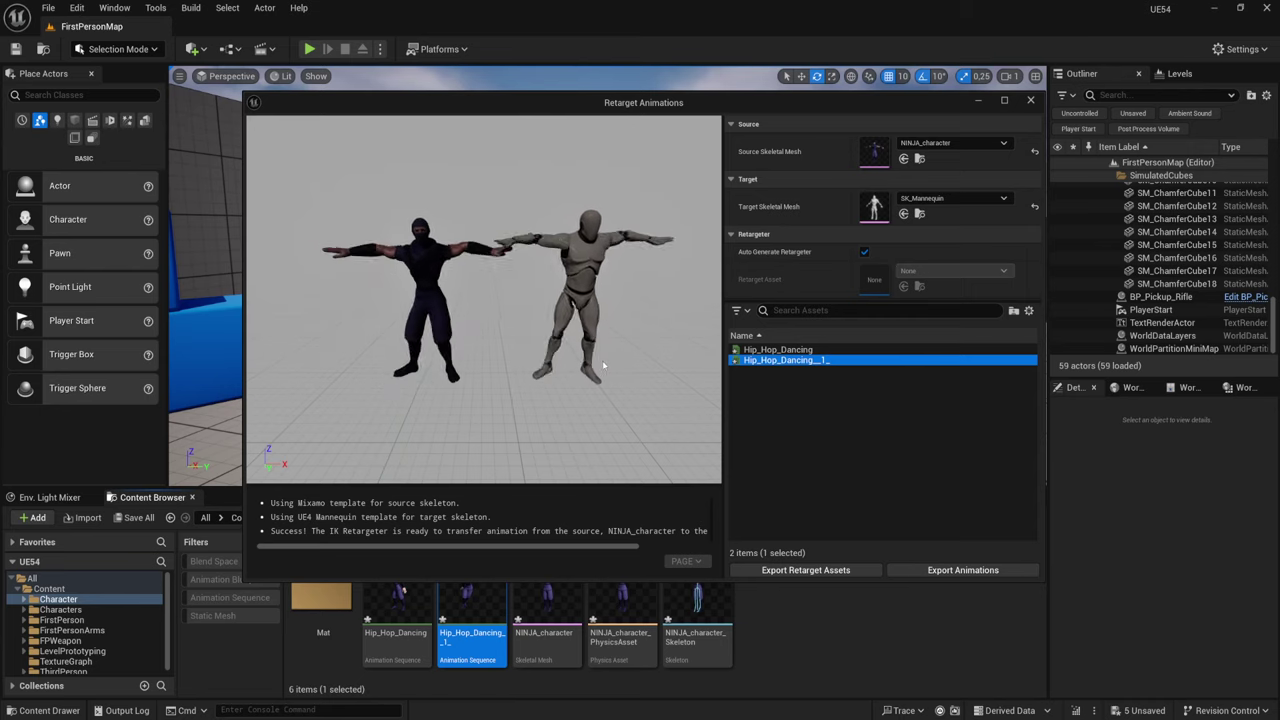
shift+click(788, 349)
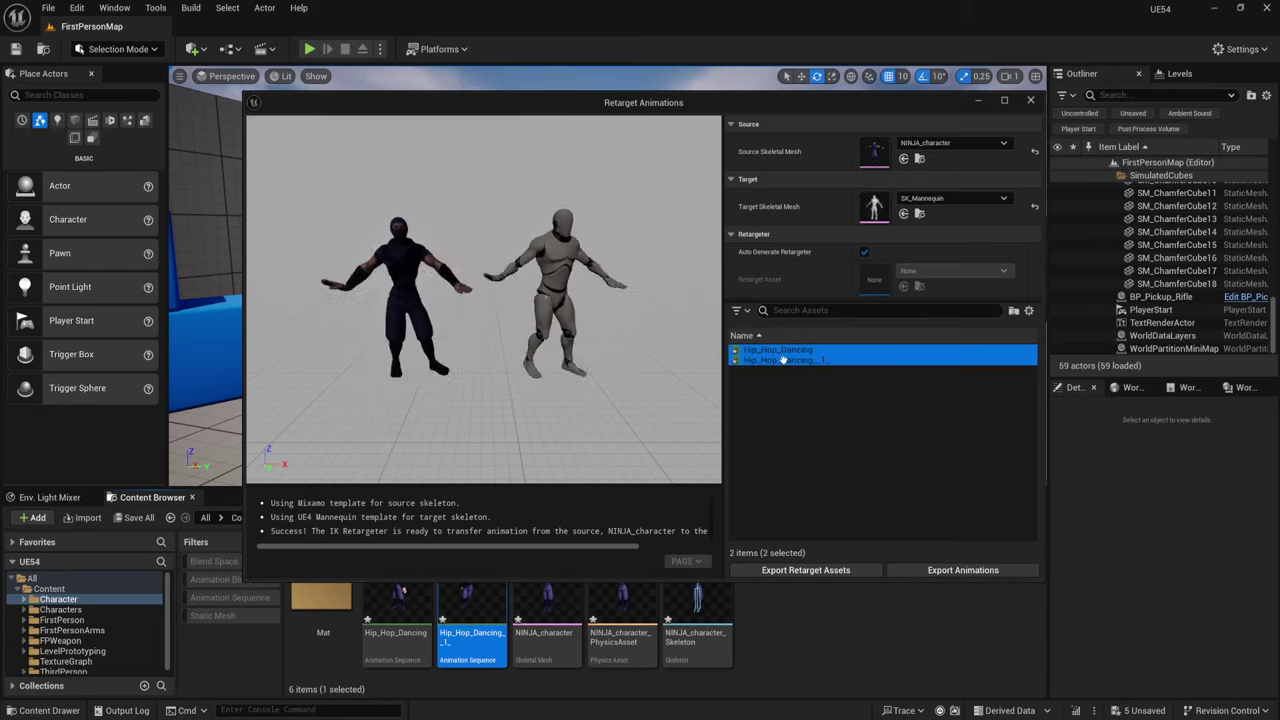
click(925, 572)
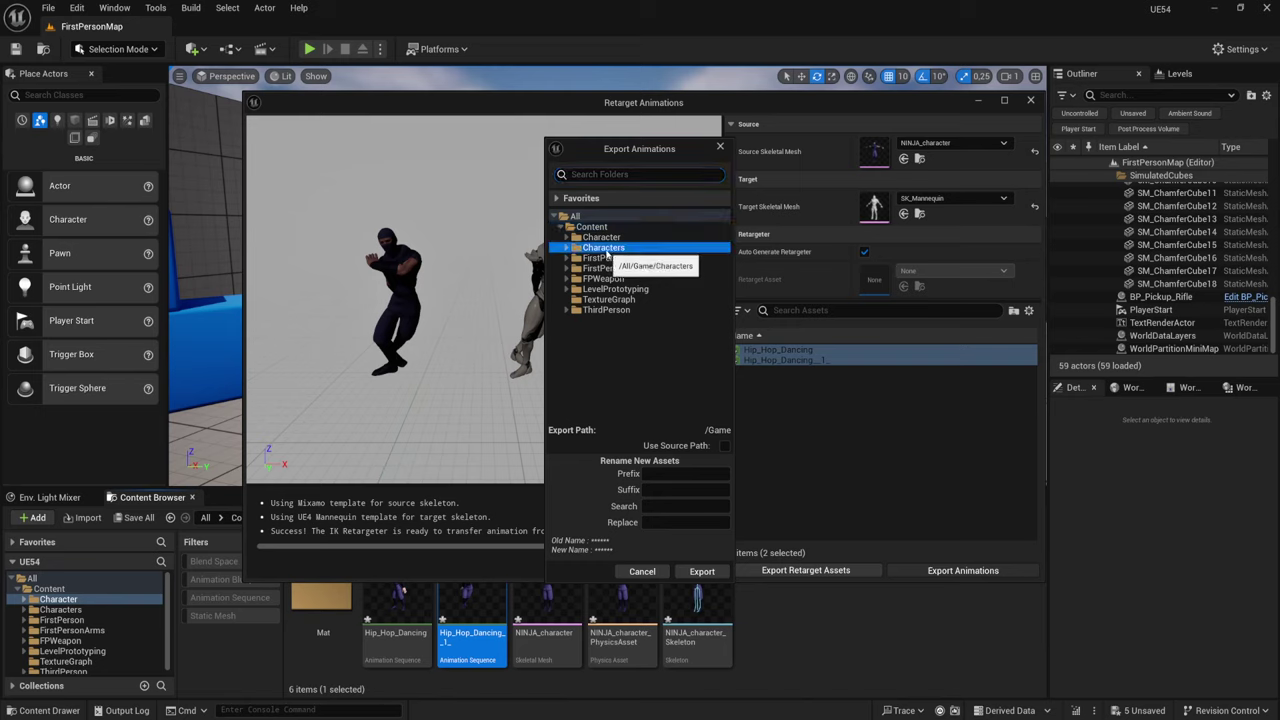
Step: Batch-export both dances into Characters/Mannequin_UE4/Animations with the _Mixamo suffix
double_click(604, 249)
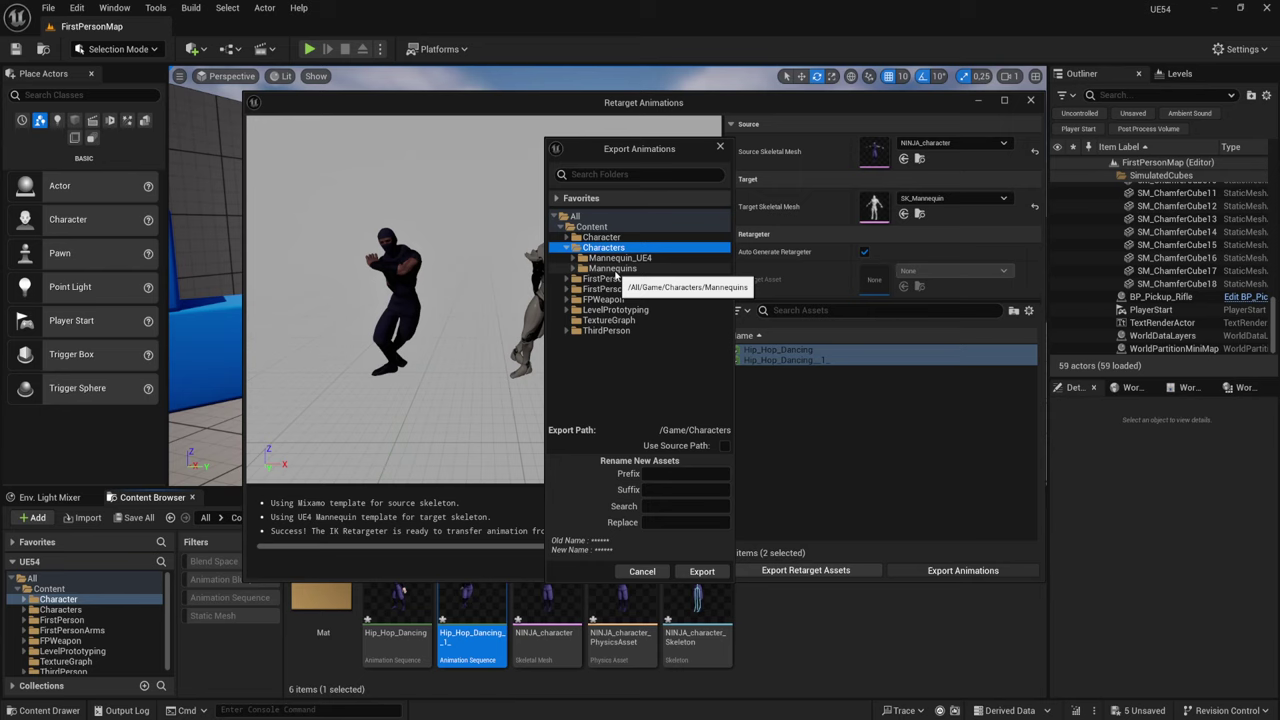
double_click(620, 259)
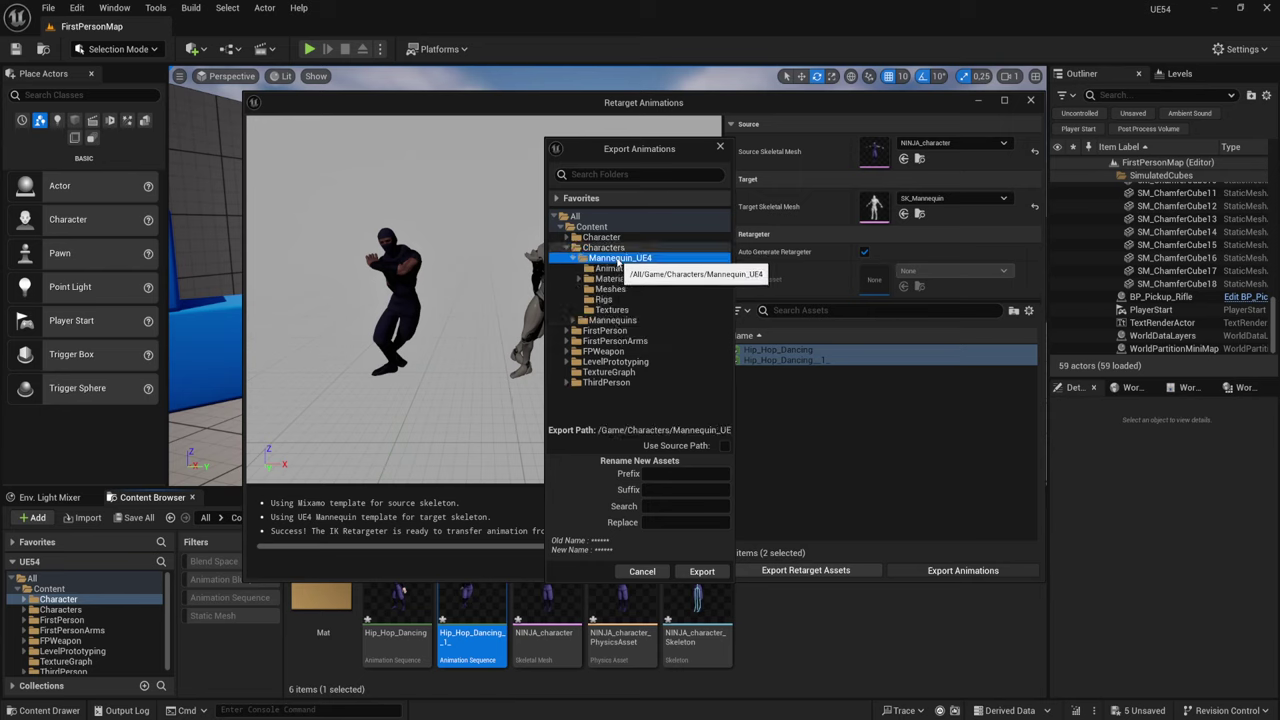
click(614, 269)
text(_Mixamo)
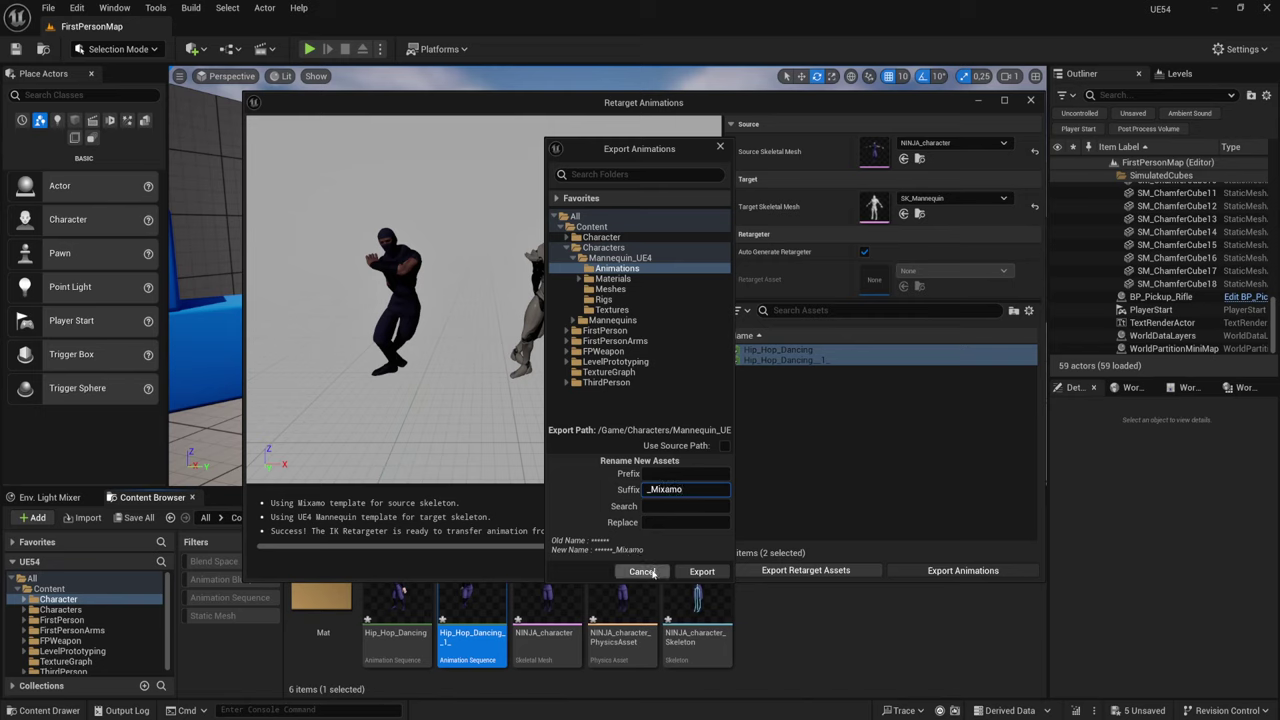
click(687, 576)
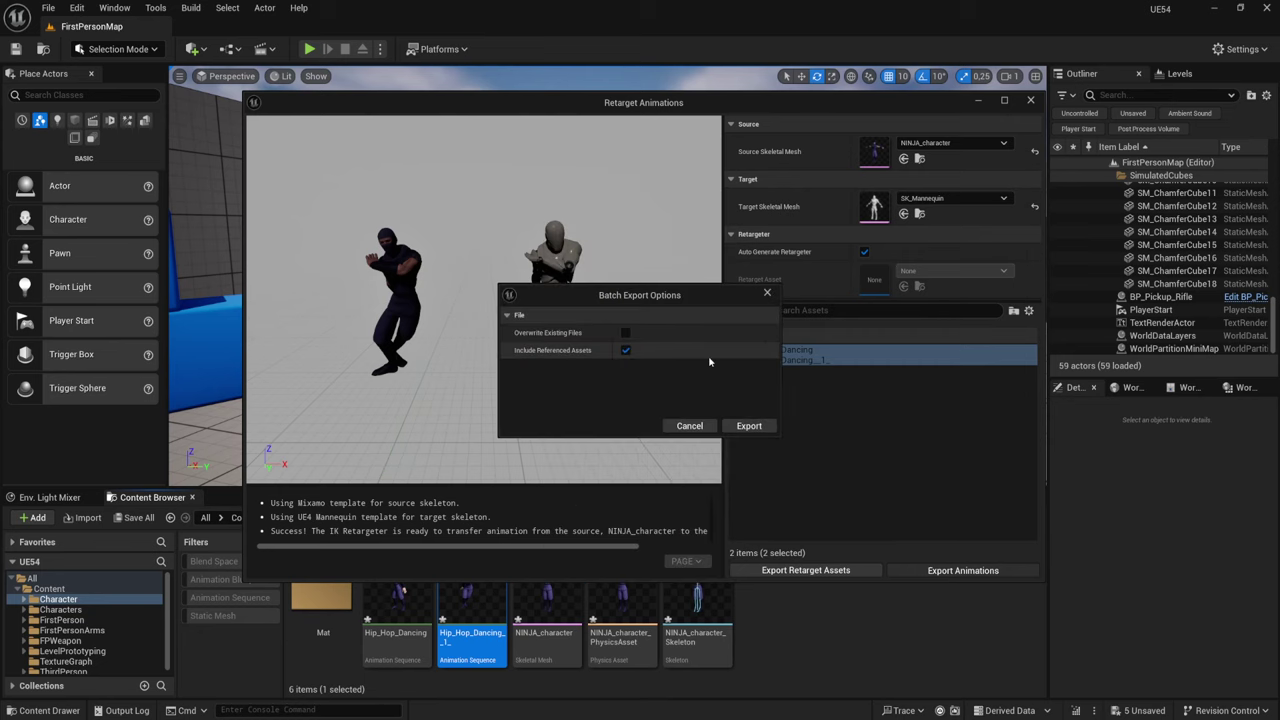
click(749, 426)
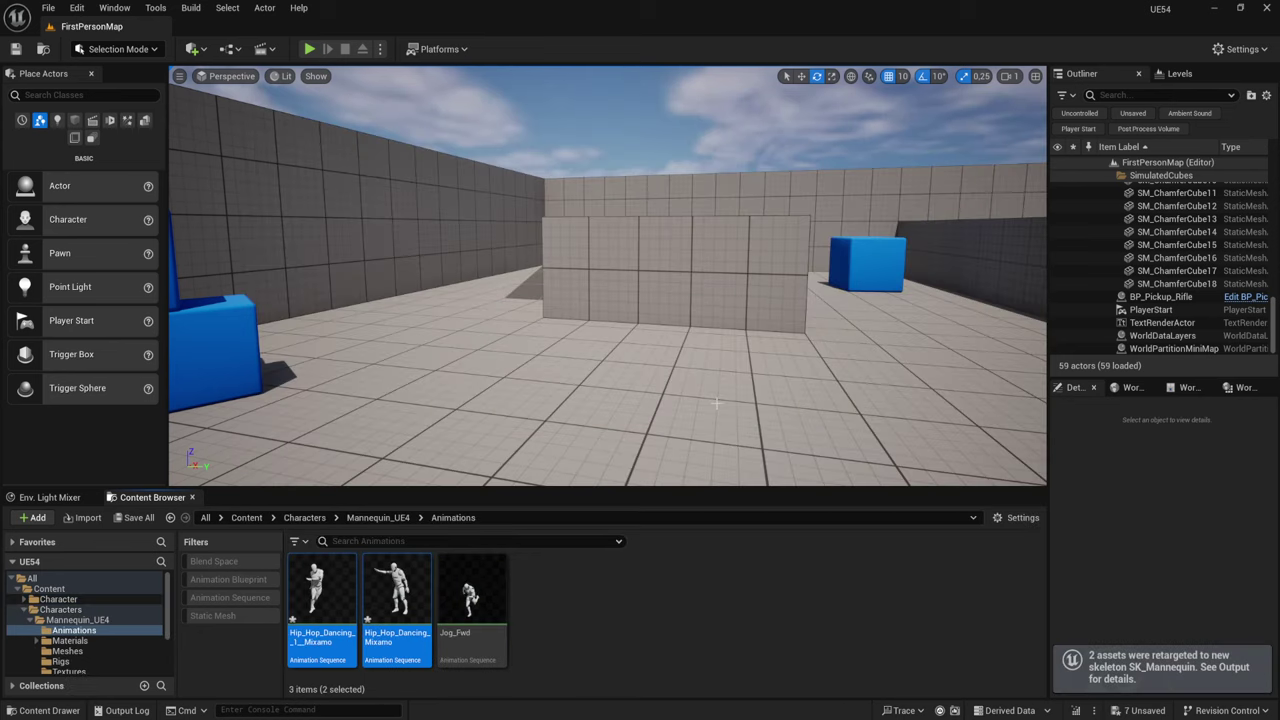
Step: Test-drop Jog_Fwd into the level, then delete the placed actor
click(492, 620)
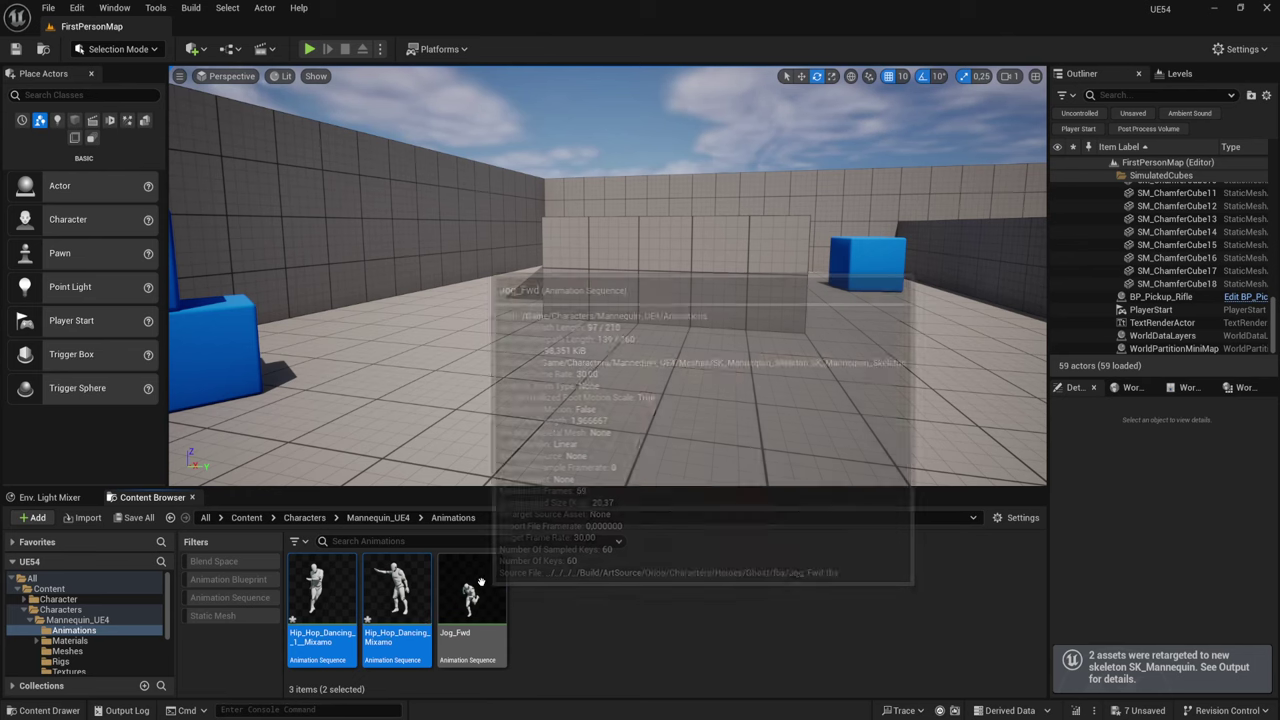
drag(497, 625, 676, 316)
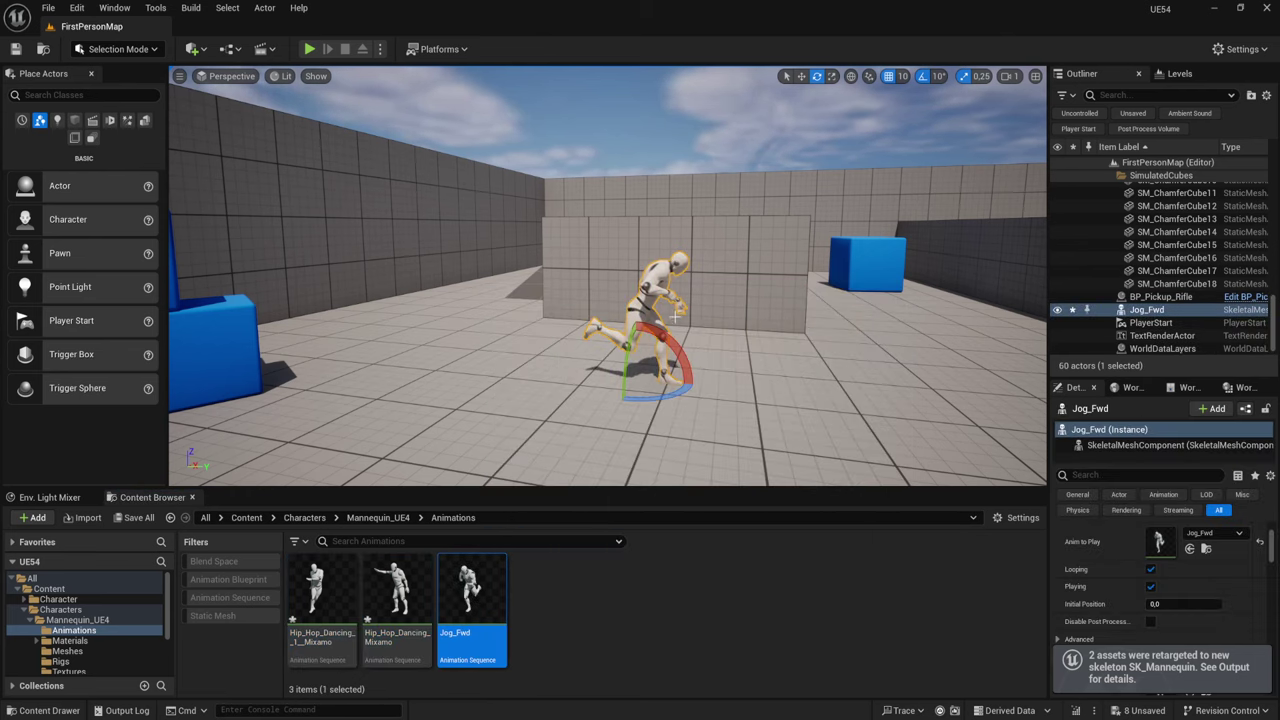
key(Delete)
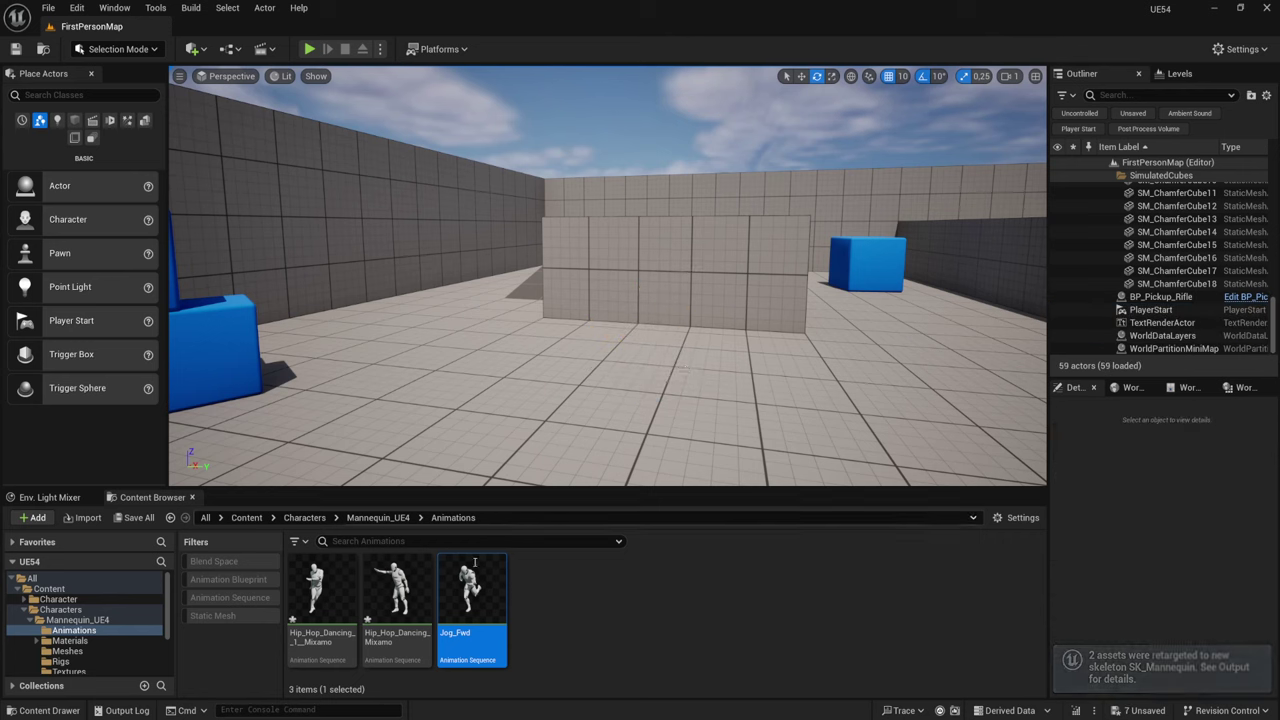
Step: Drop Hip_Hop_Dancing_Mixamo and Hip_Hop_Dancing_1_Mixamo side by side in the level and start Play in Editor
drag(398, 592, 605, 340)
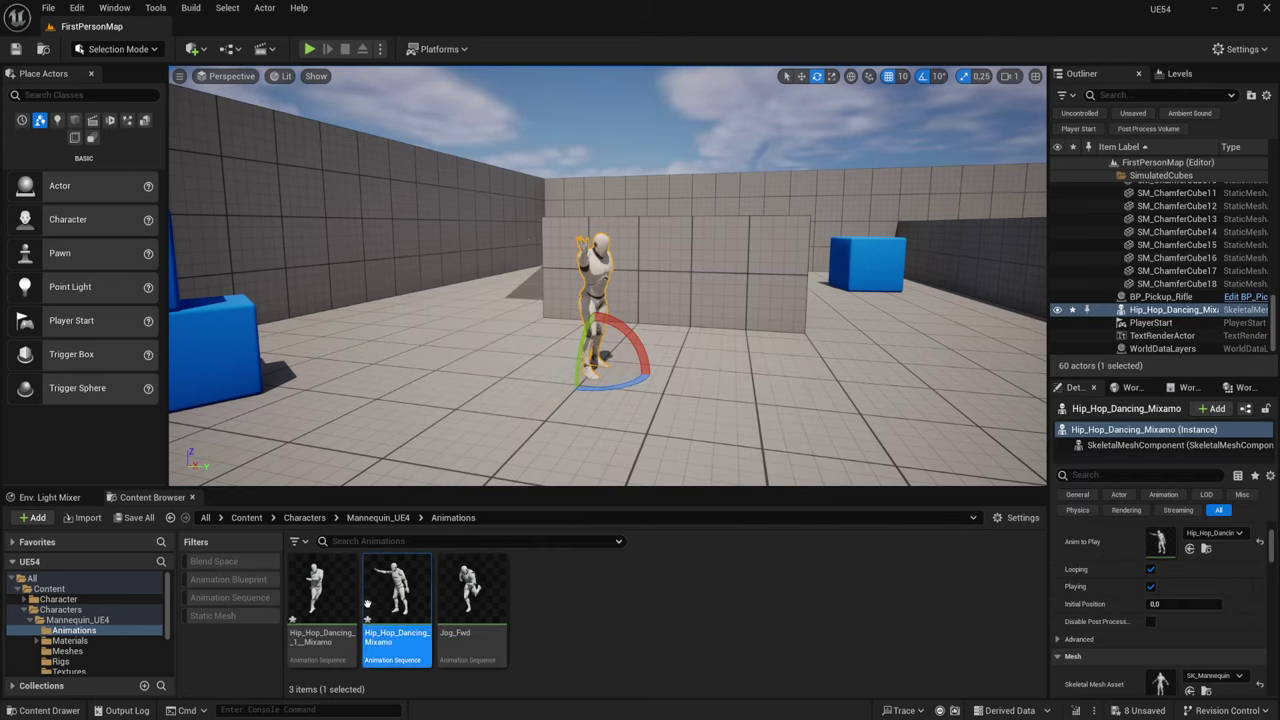
mouse_move(320, 600)
mouse_down()
mouse_move(632, 347)
mouse_move(720, 345)
mouse_up()
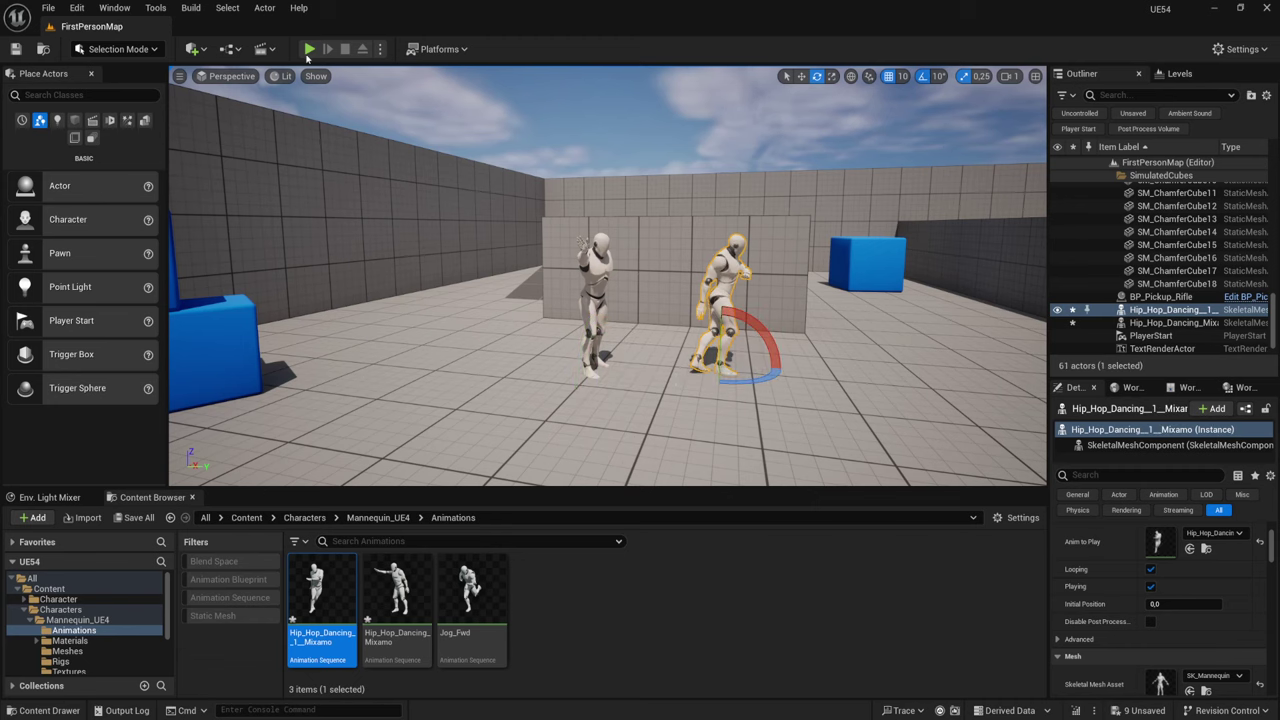
click(309, 49)
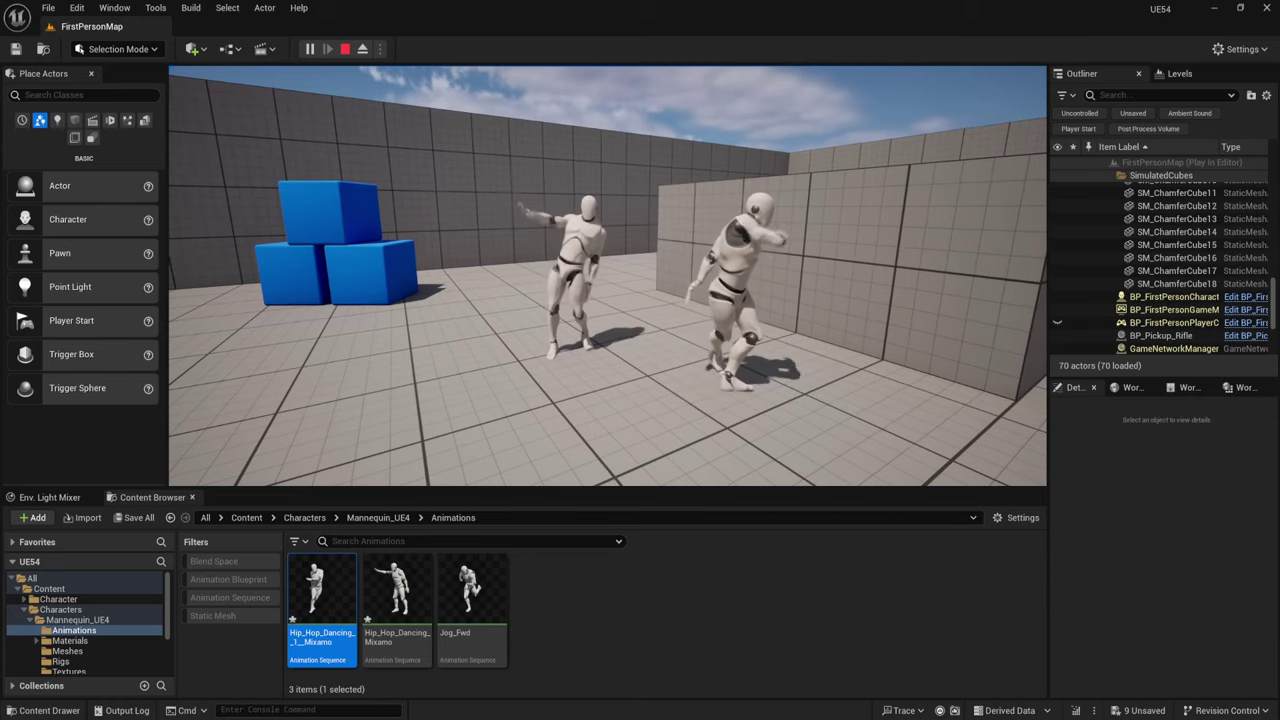
Step: End the Play in Editor session with Esc, returning to FirstPersonMap
key(Escape)
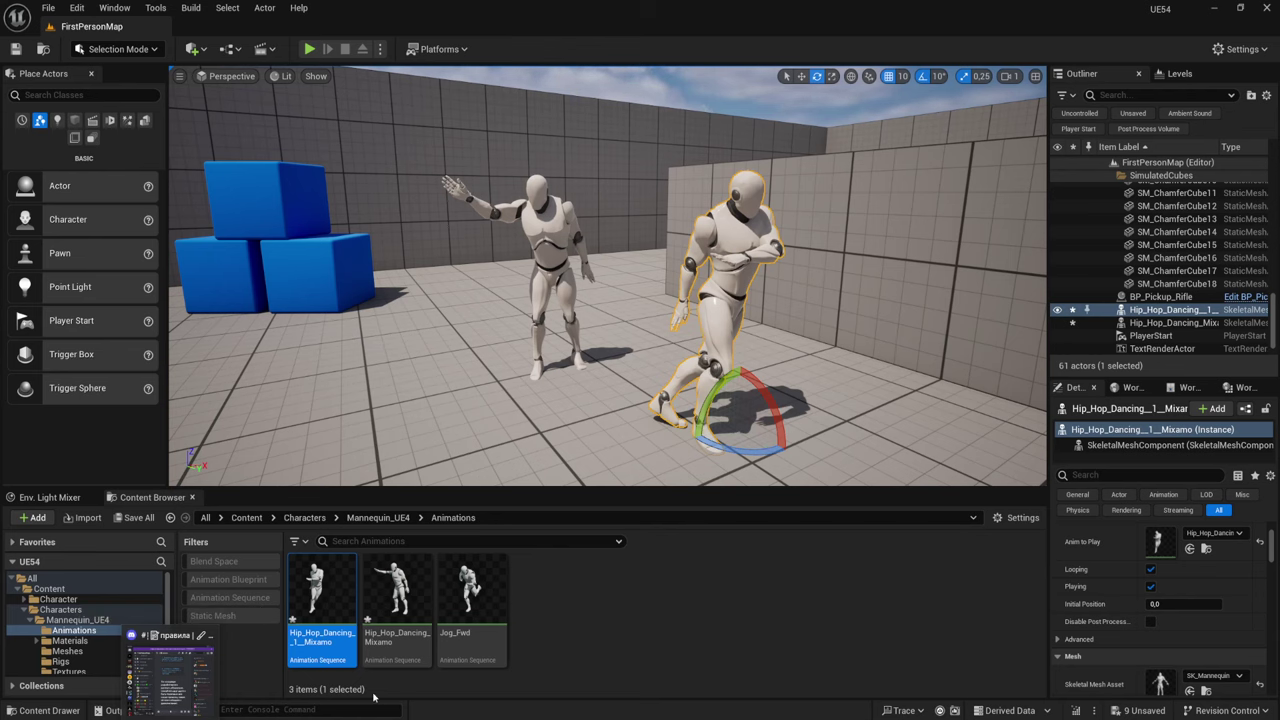
Step: Open Retarget Animations for Hip_Hop_Dancing_1_Mixamo and choose SKM_Manny as the target mesh
right_click(330, 591)
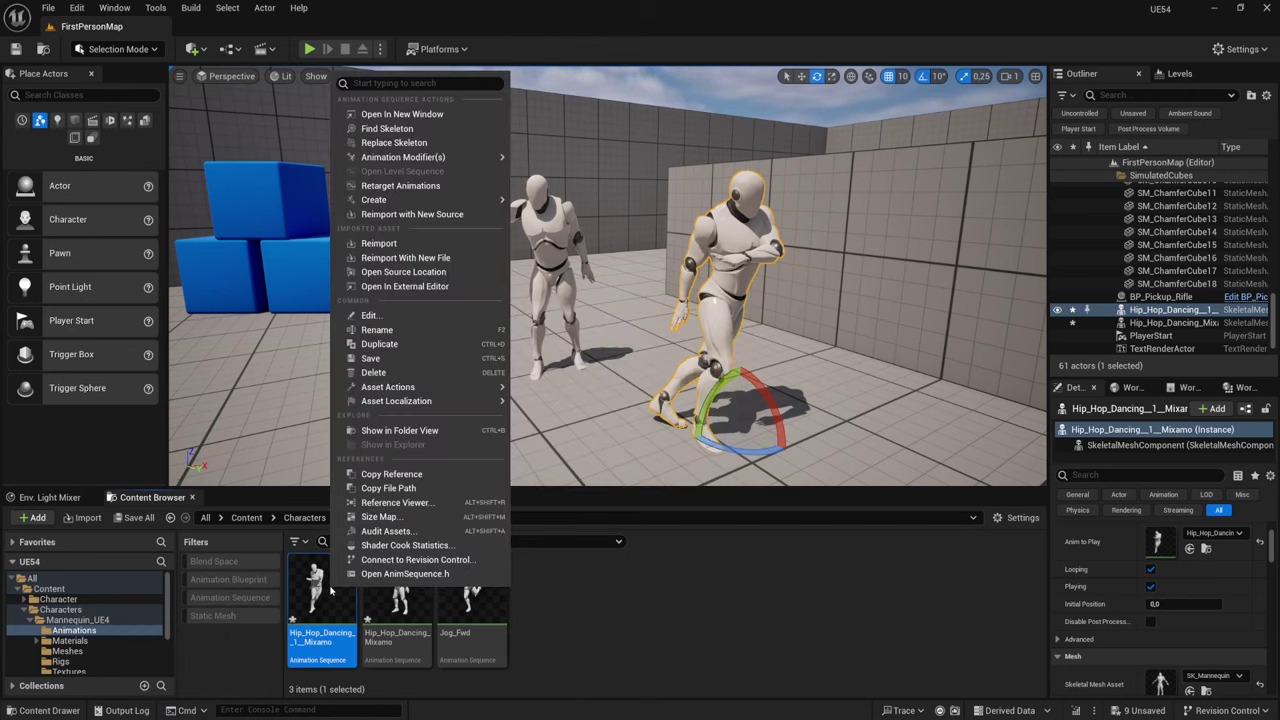
click(400, 185)
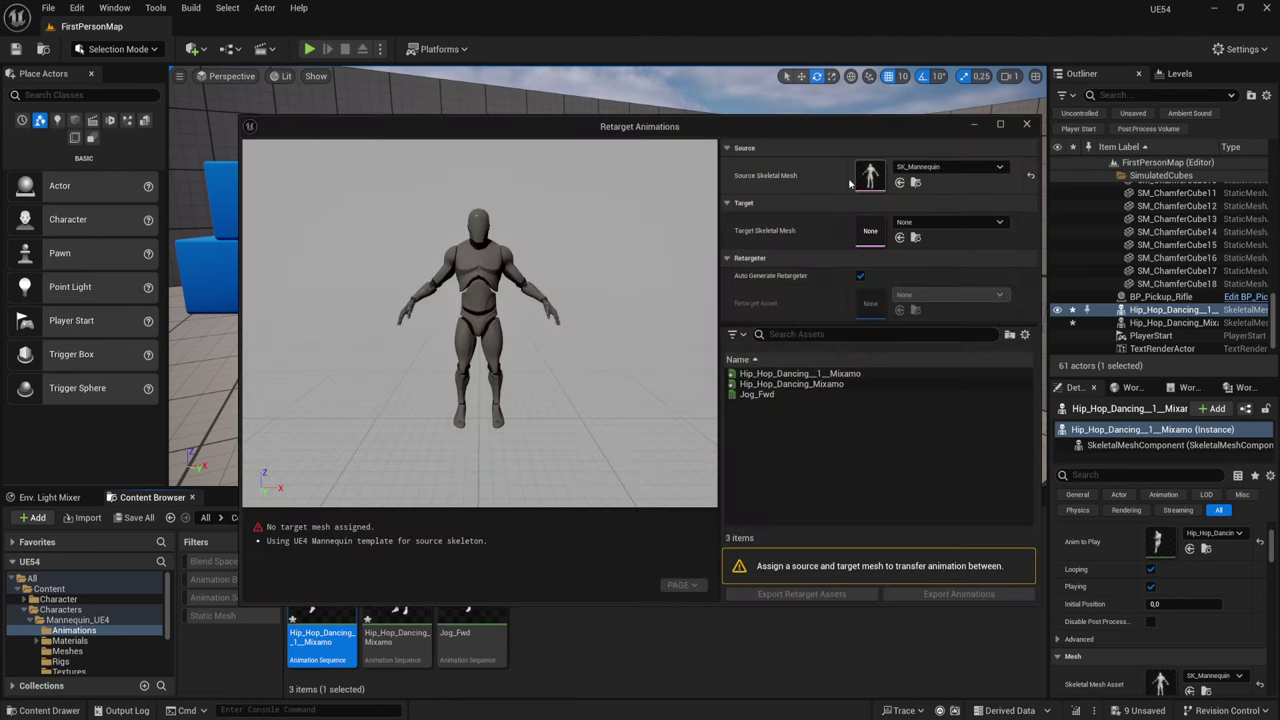
click(950, 222)
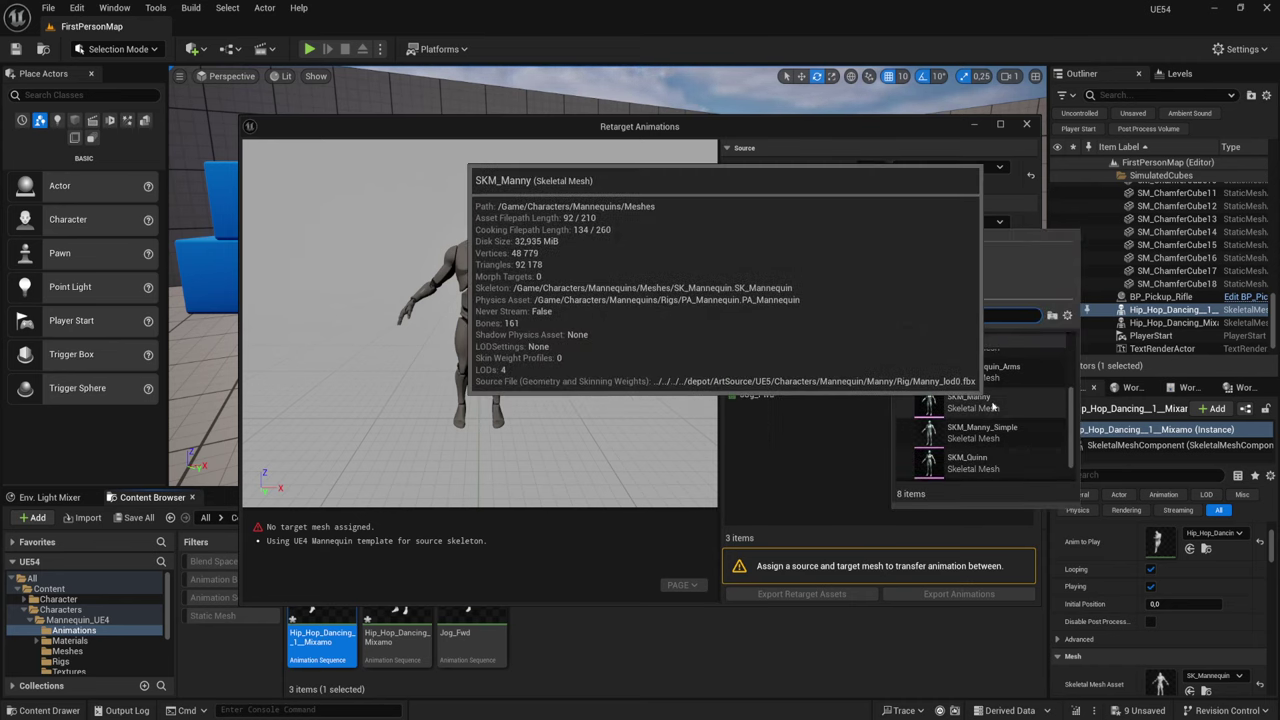
click(938, 420)
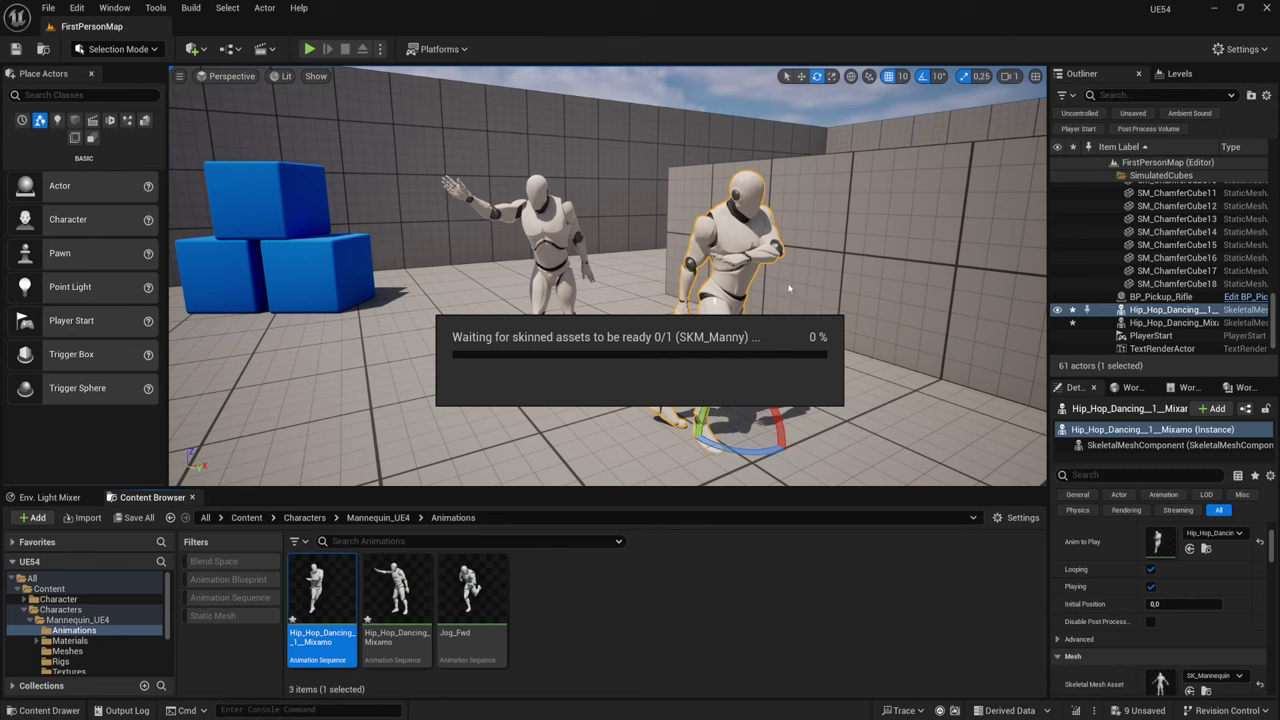
Step: Reopen Retarget Animations for the dance and make SKM_Quinn the target mesh
right_click(333, 587)
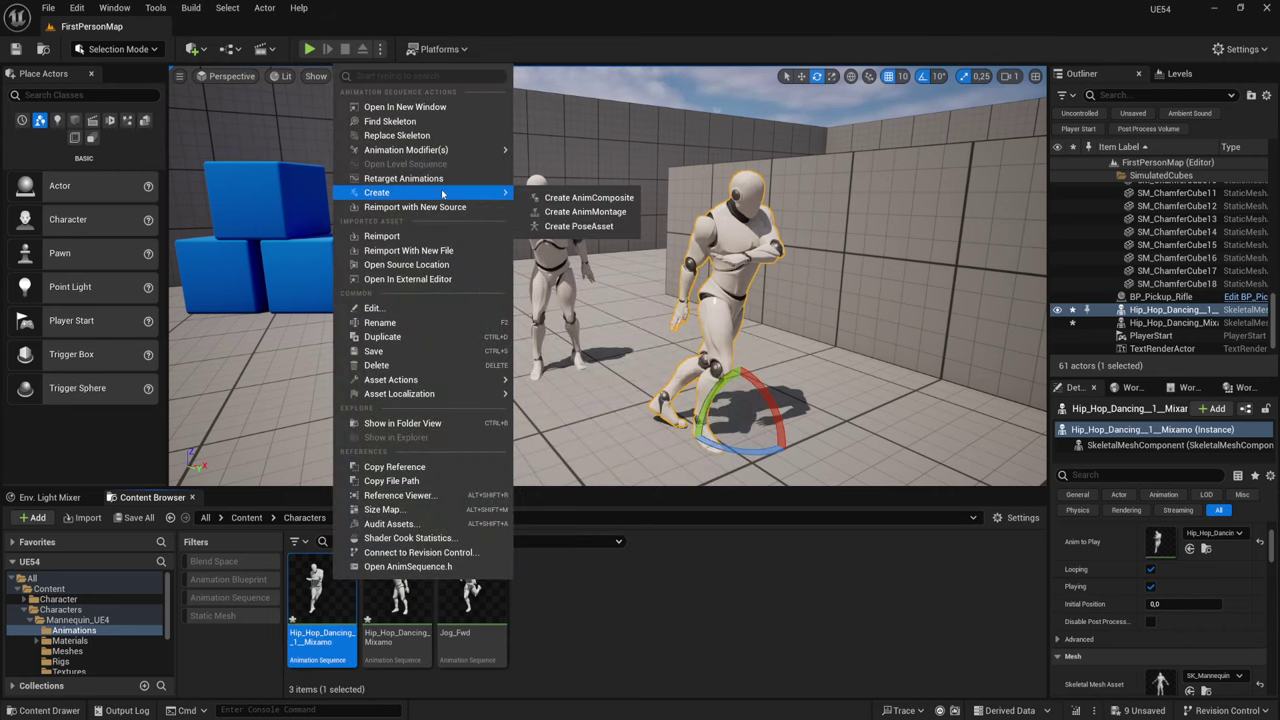
click(403, 178)
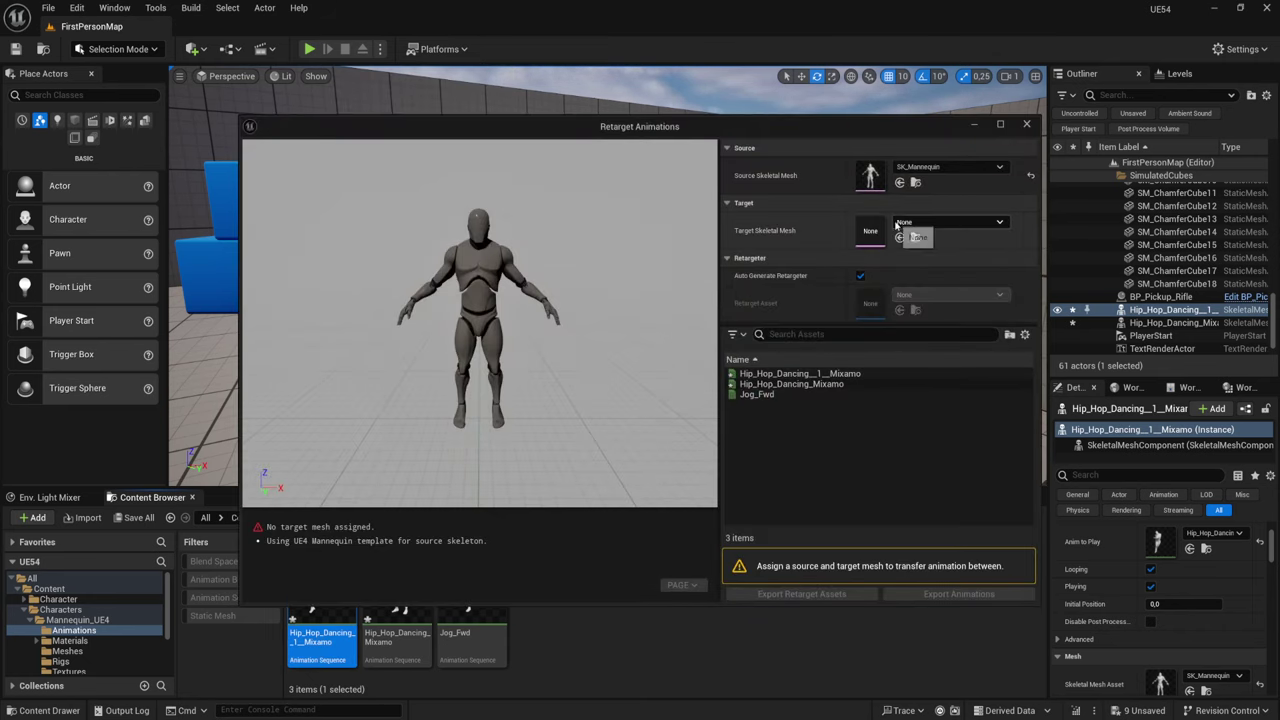
click(915, 224)
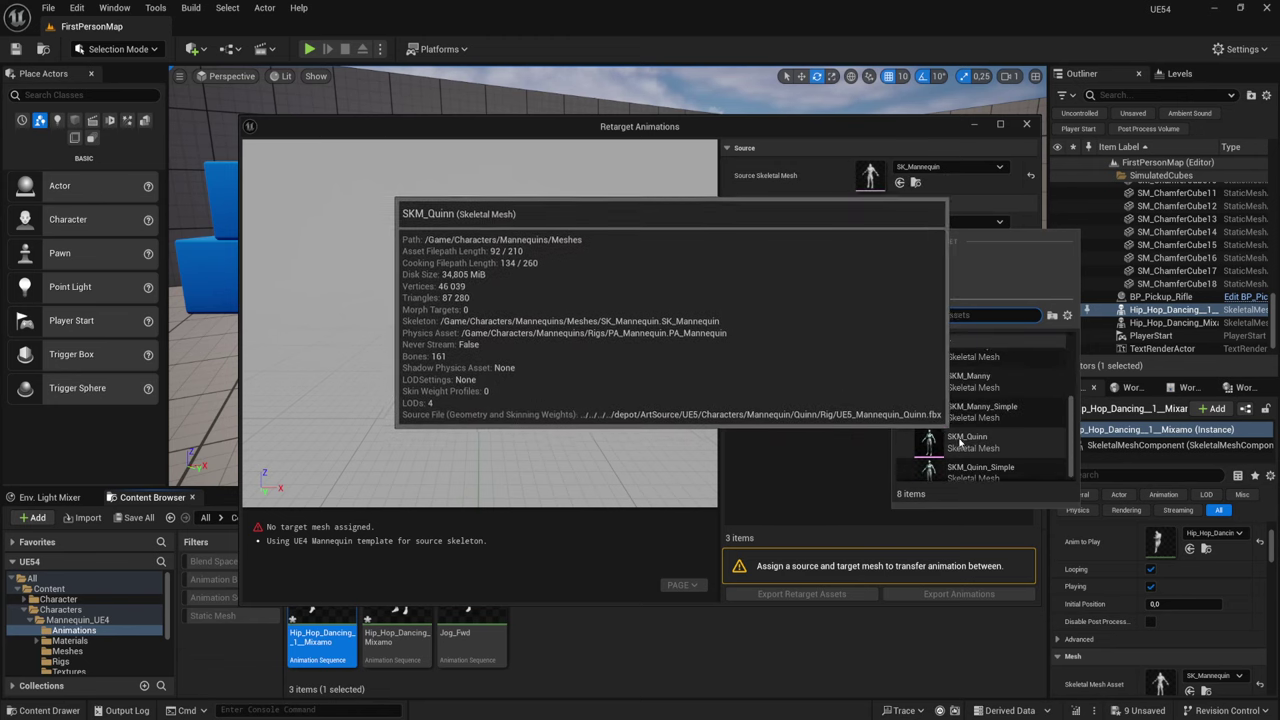
click(957, 444)
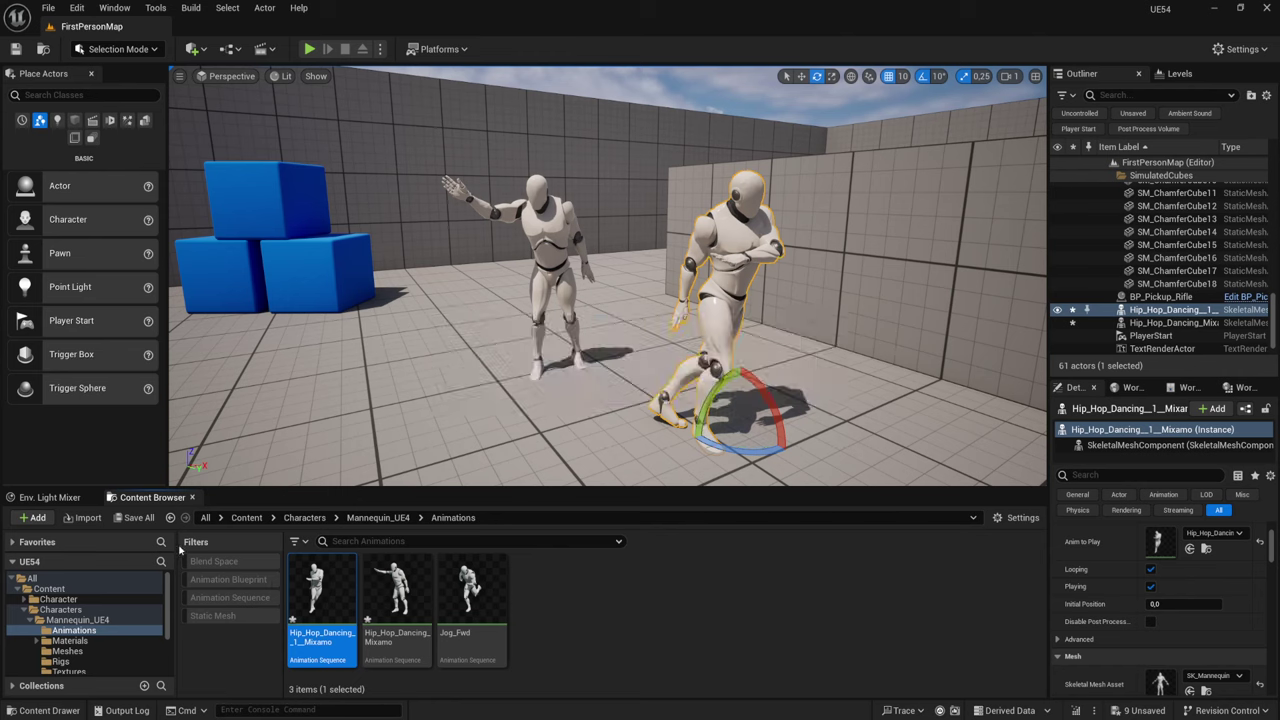
Step: Save all modified assets, then retarget the dance asset toward SKM_Quinn_Simple
click(152, 518)
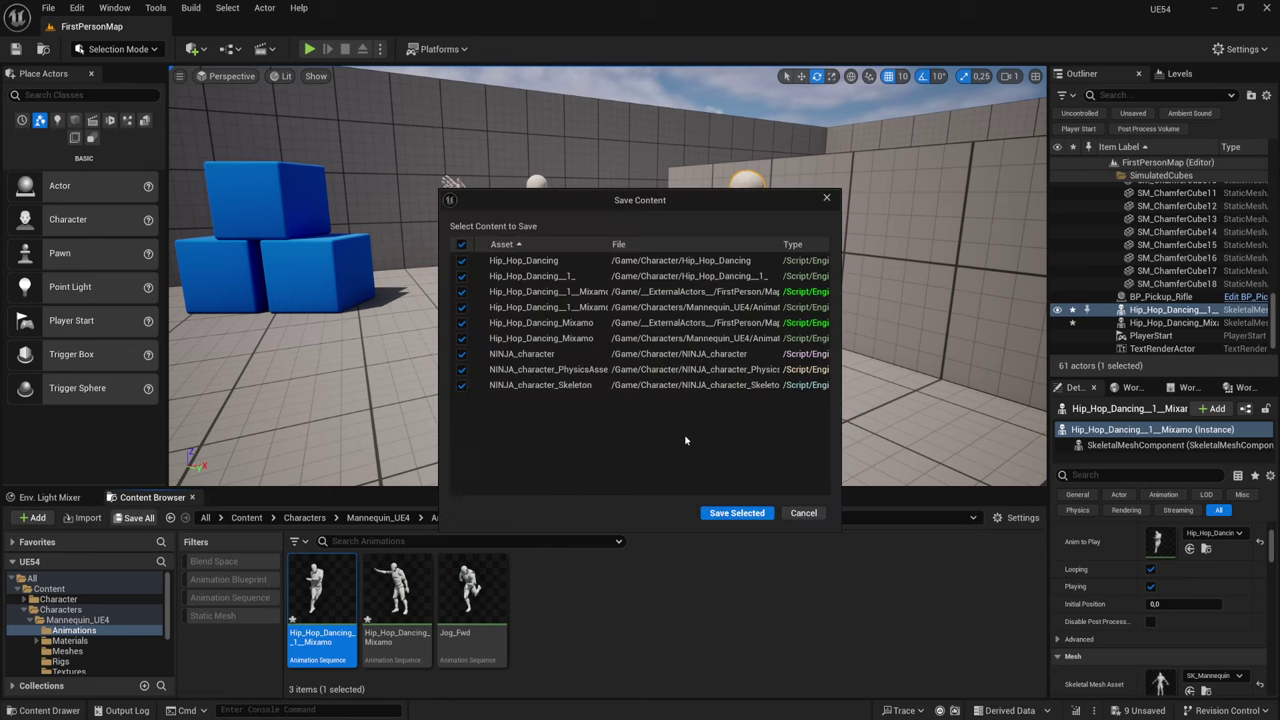
click(745, 513)
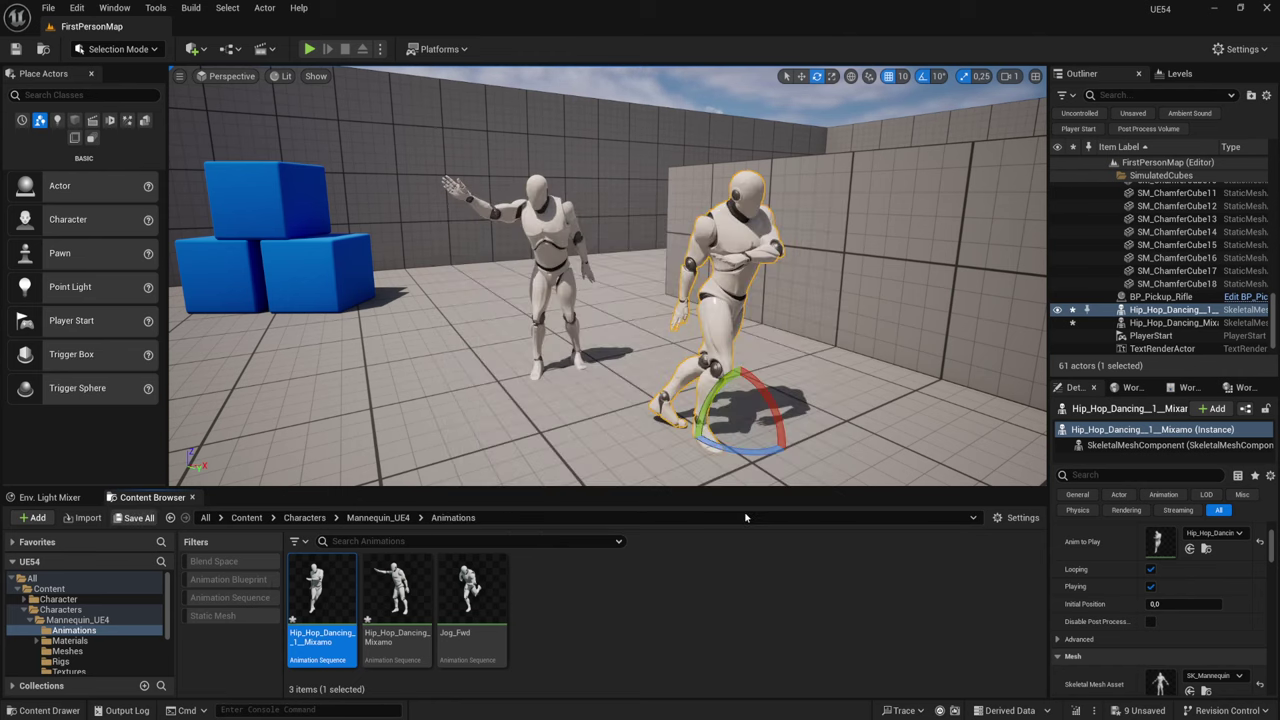
right_click(330, 602)
click(428, 202)
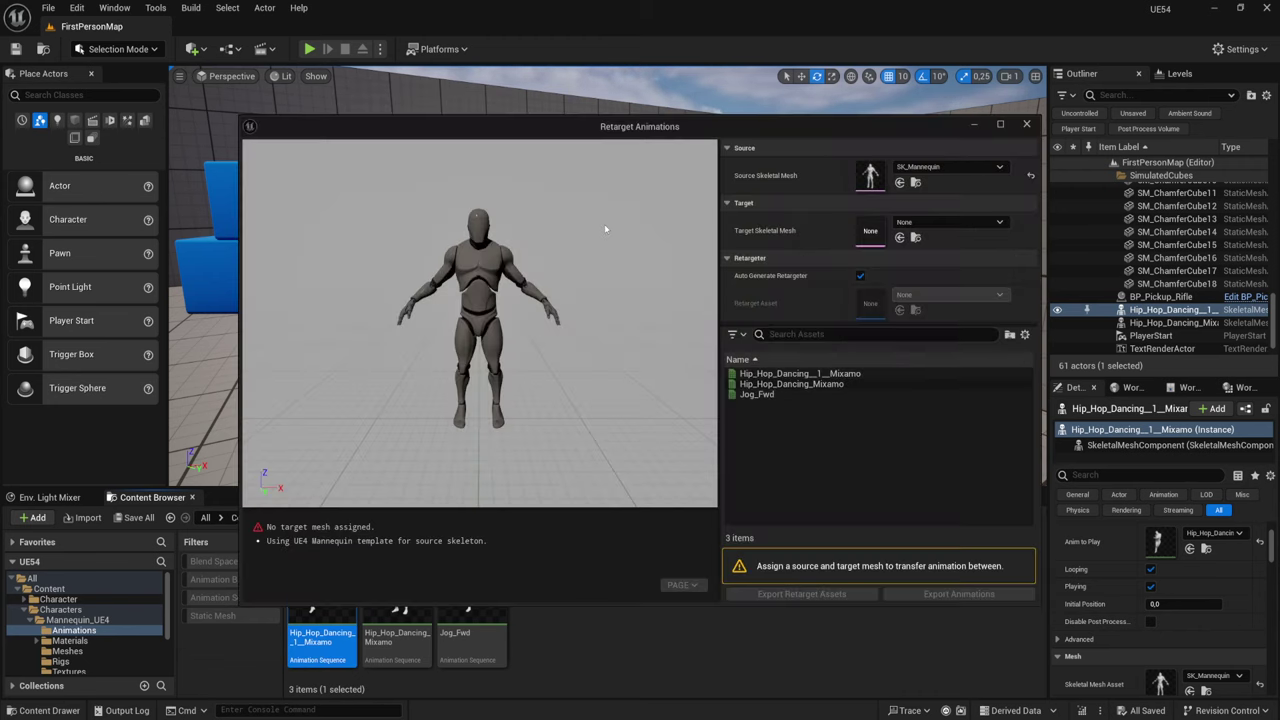
click(950, 222)
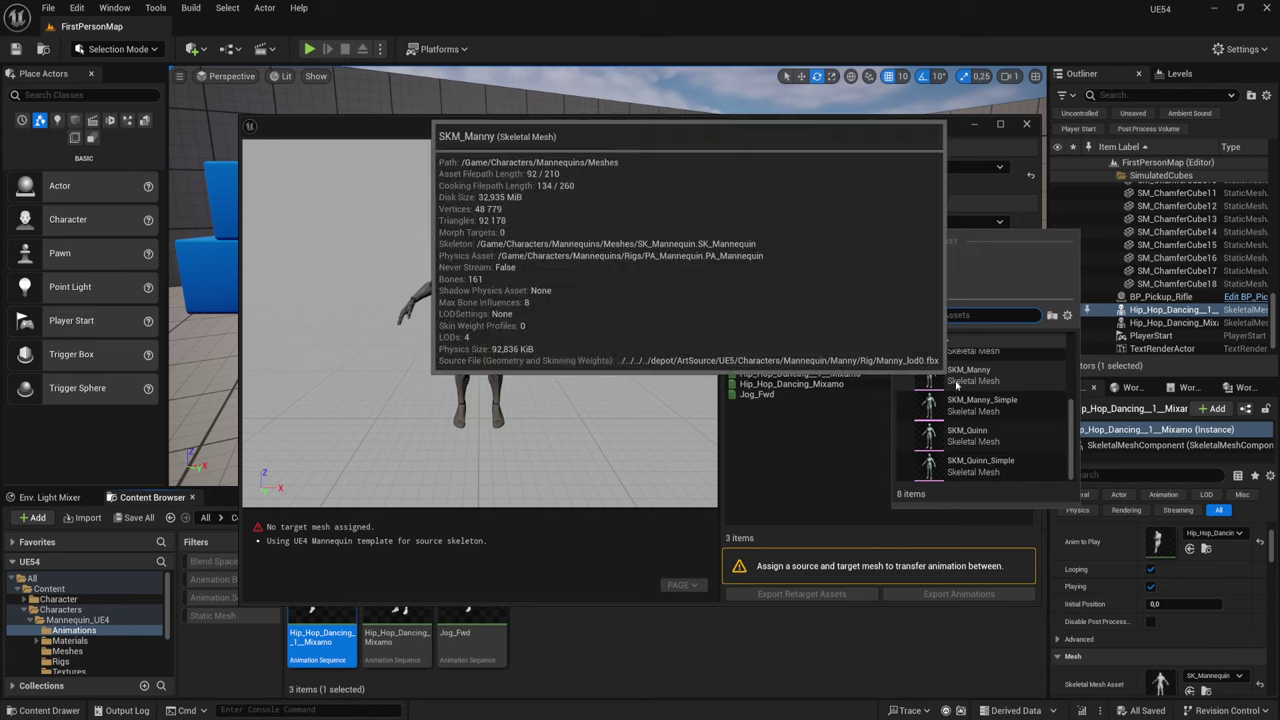
scroll(960, 400, down, 2)
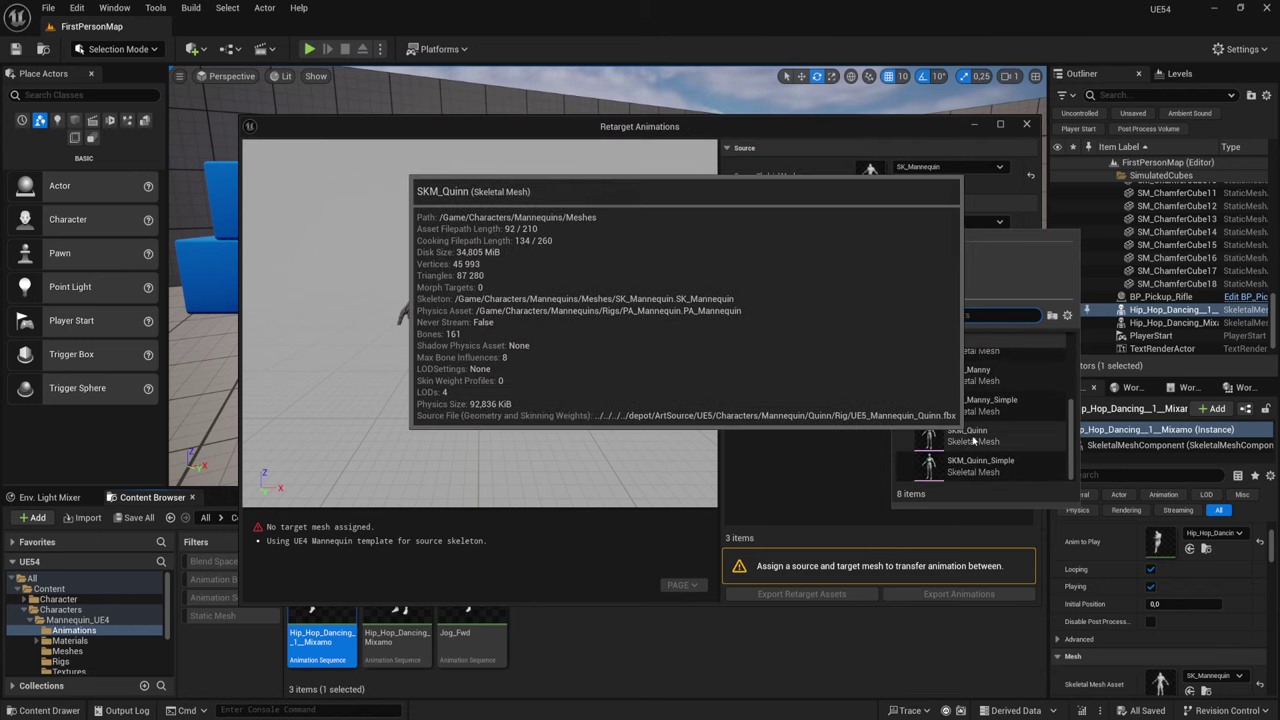
click(972, 466)
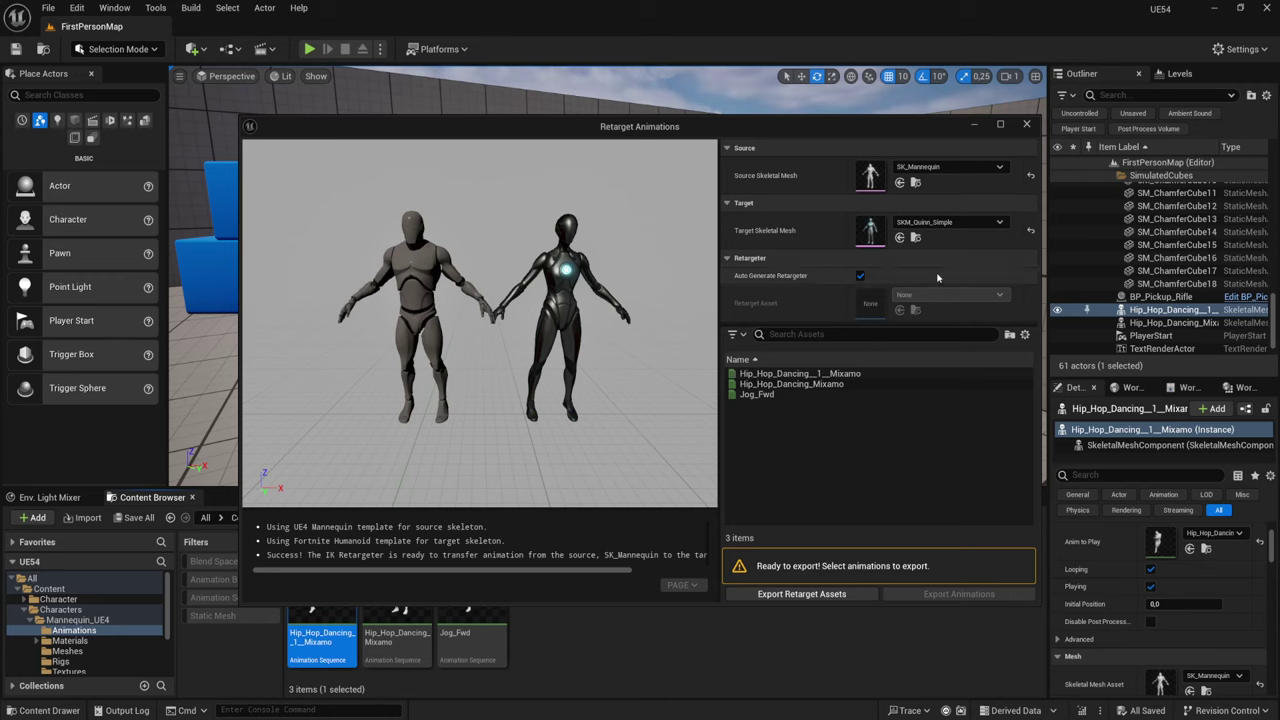
Step: Switch the target mesh to SKM_Quinn and preview Jog_Fwd, then Hip_Hop_Dancing_Mixamo
click(950, 222)
click(968, 448)
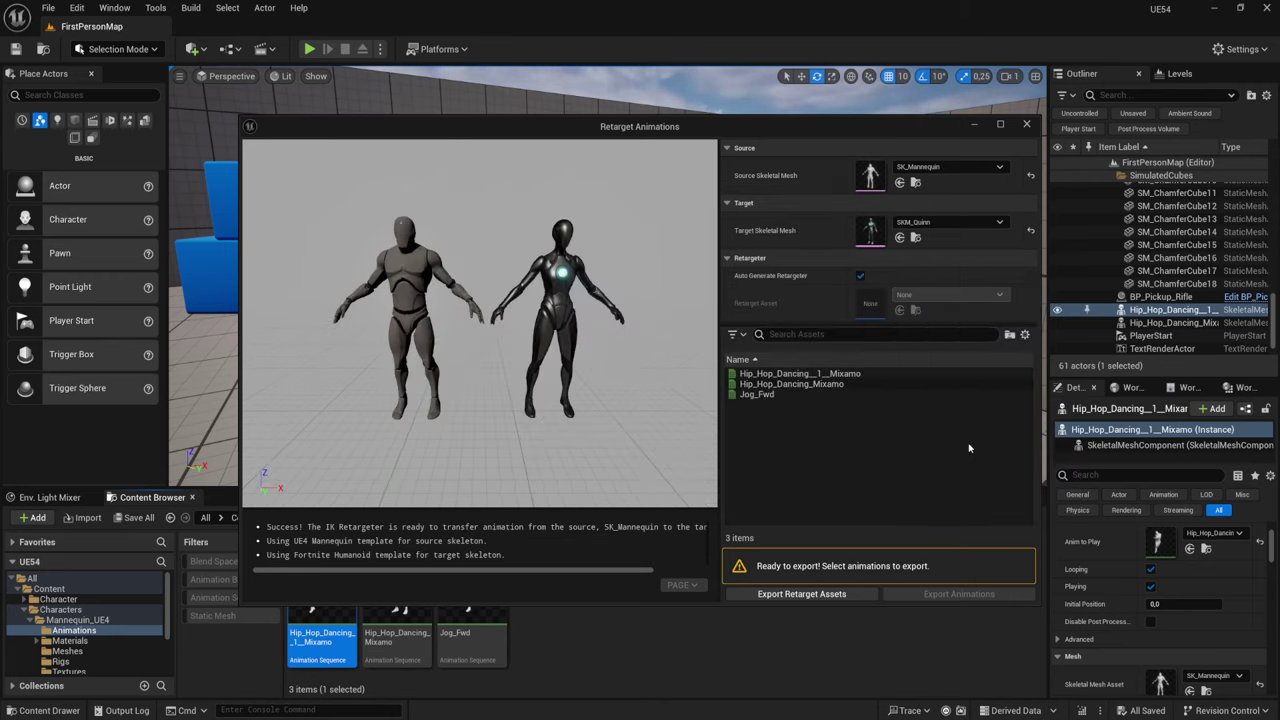
click(757, 394)
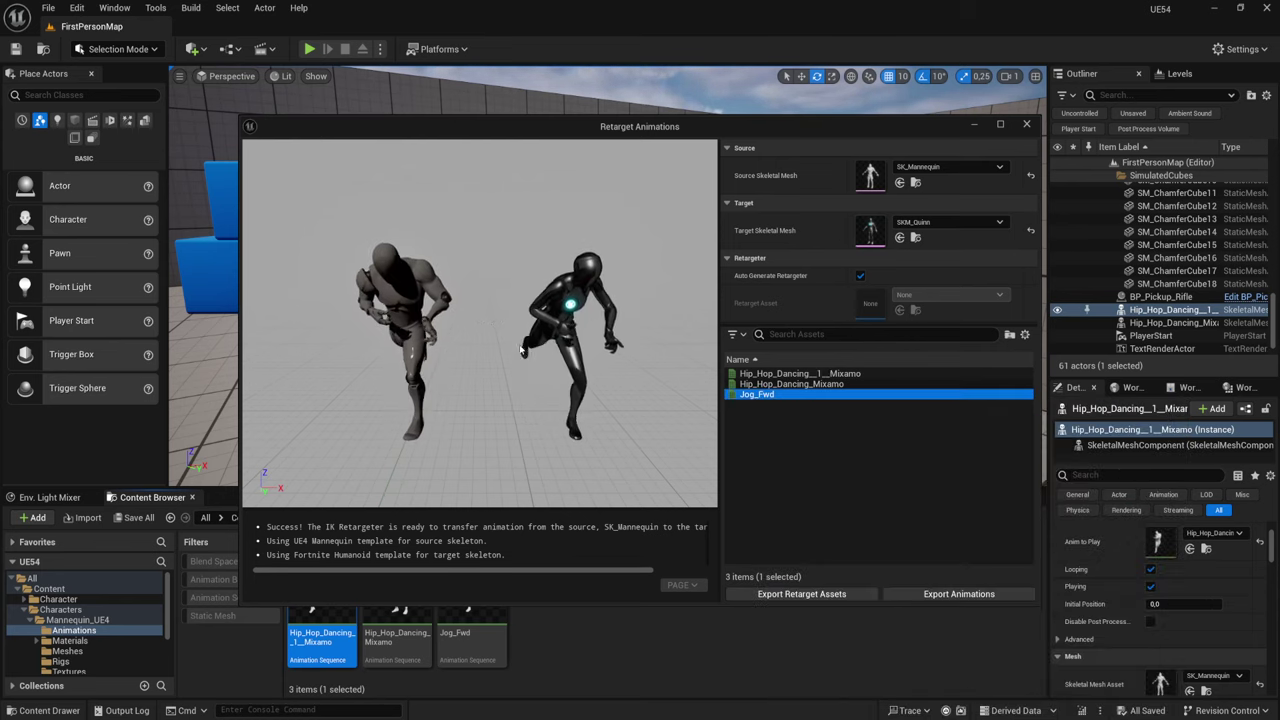
click(790, 384)
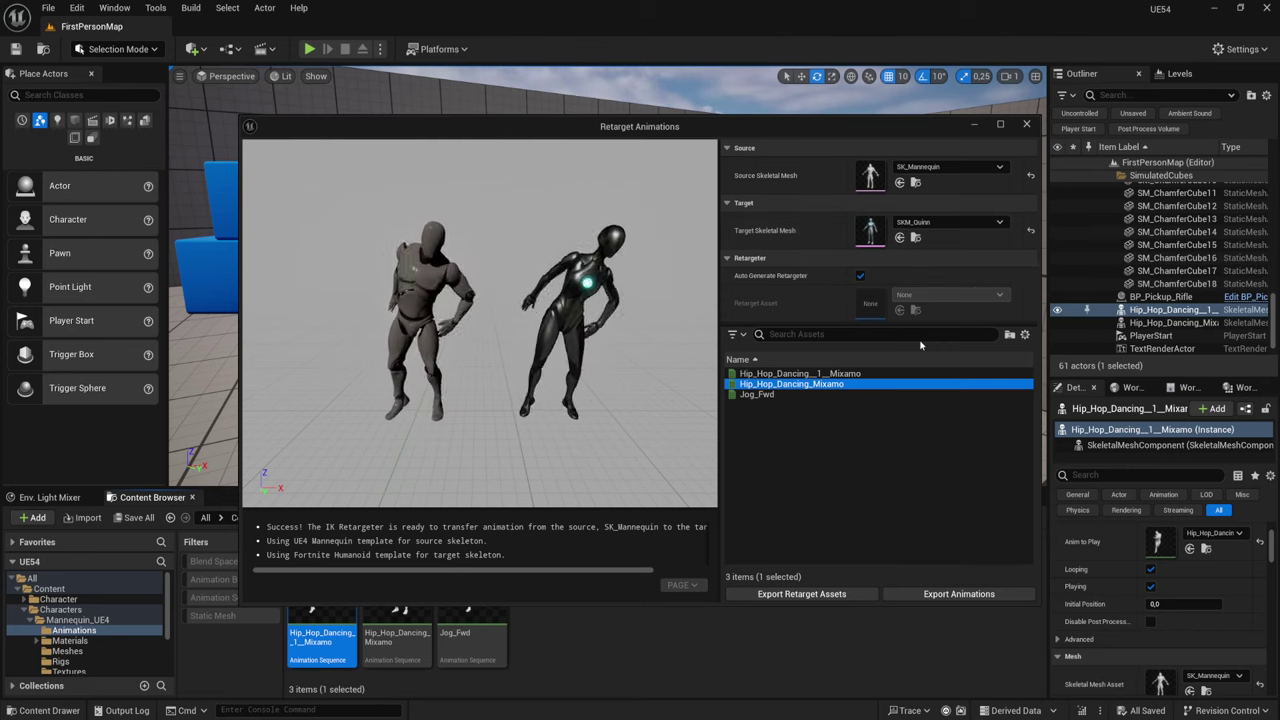
Step: Restore the Retarget Animations window from the taskbar and browse the target mesh list
click(692, 115)
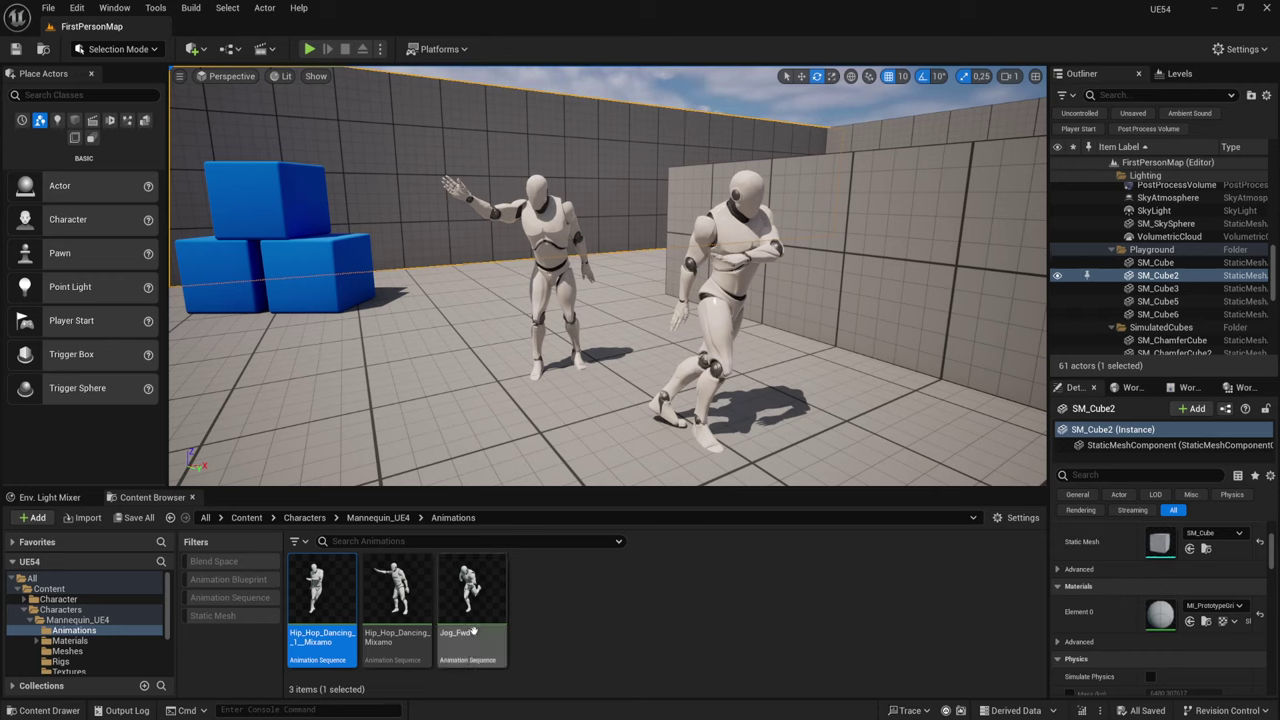
mouse_move(202, 719)
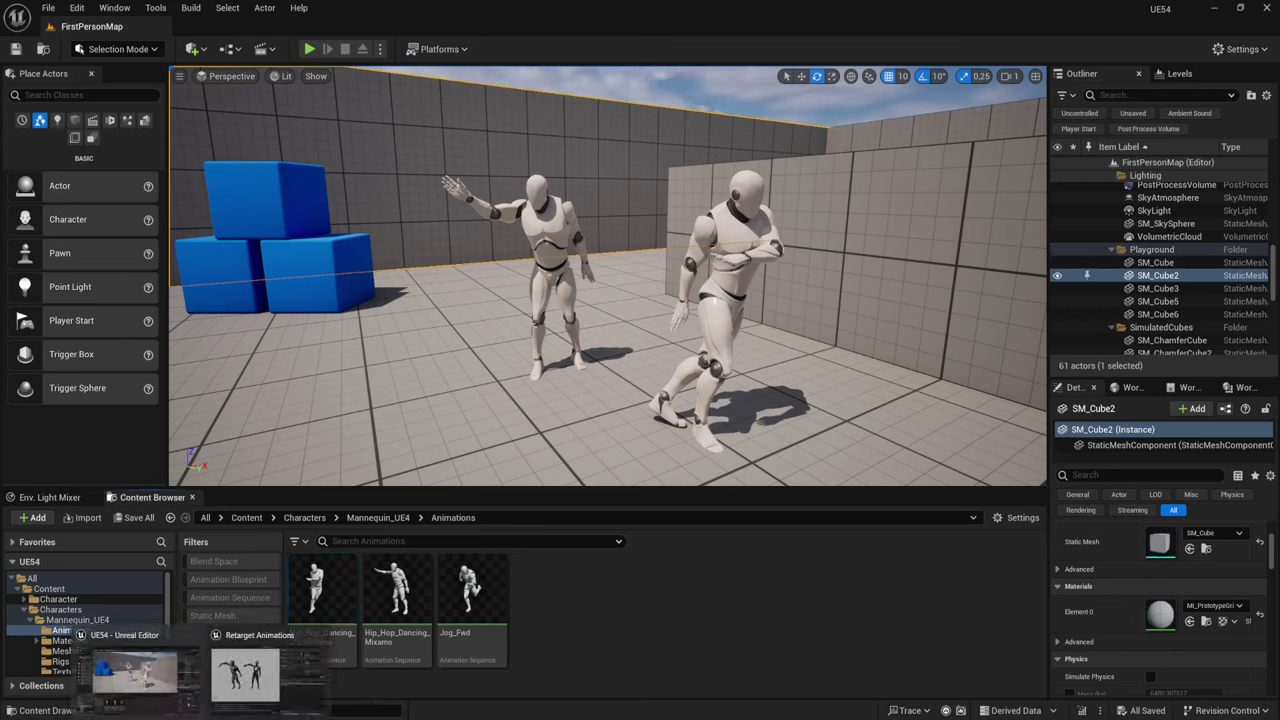
click(248, 694)
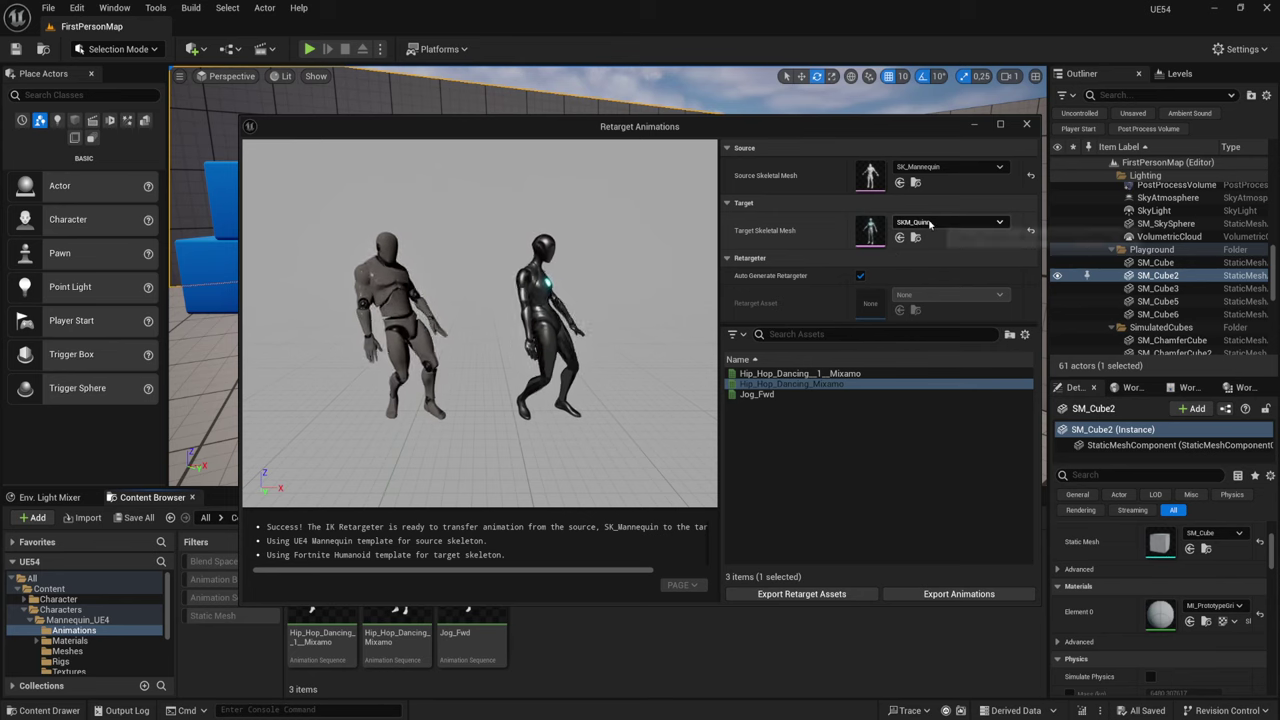
click(950, 222)
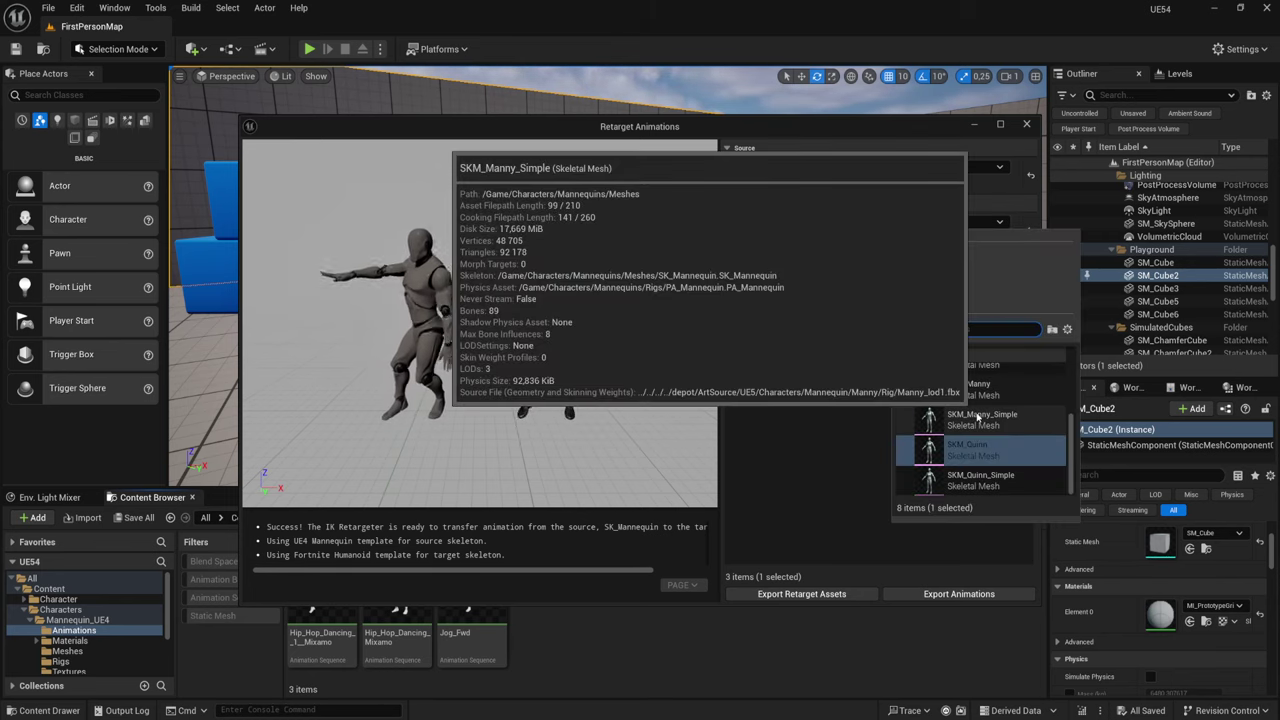
scroll(998, 459, up, 3)
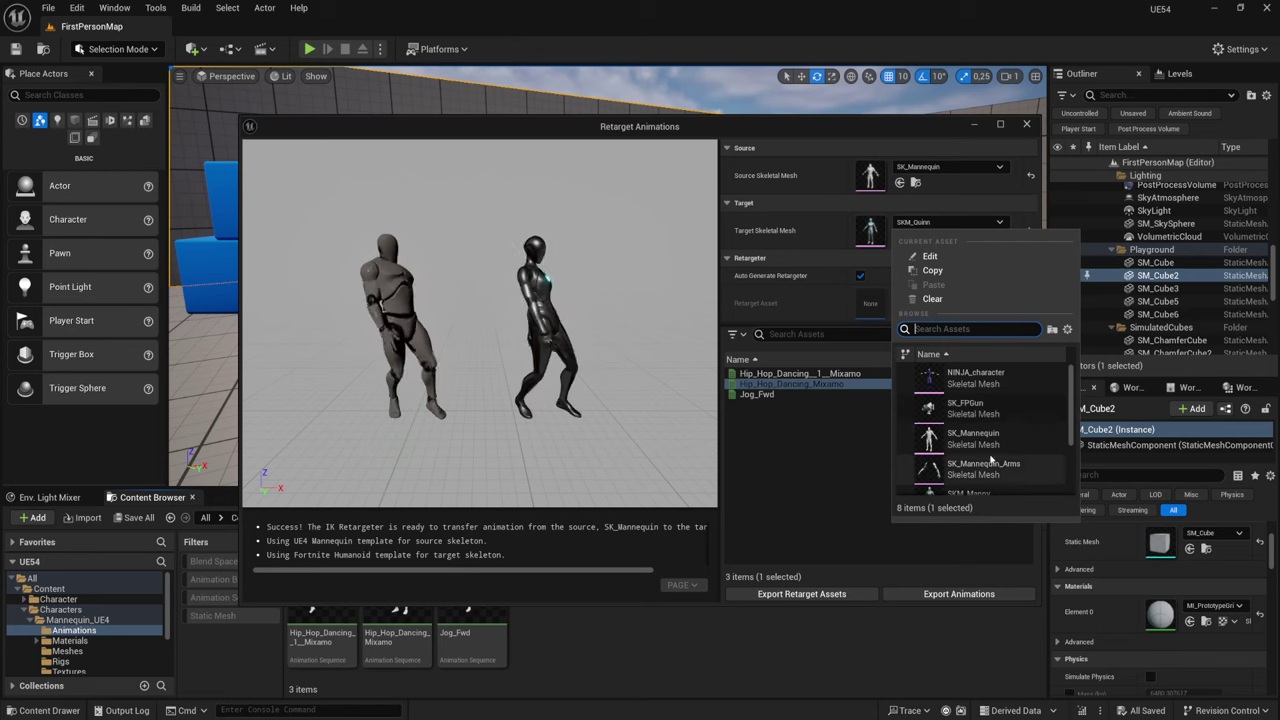
mouse_move(969, 404)
scroll(975, 440, down, 3)
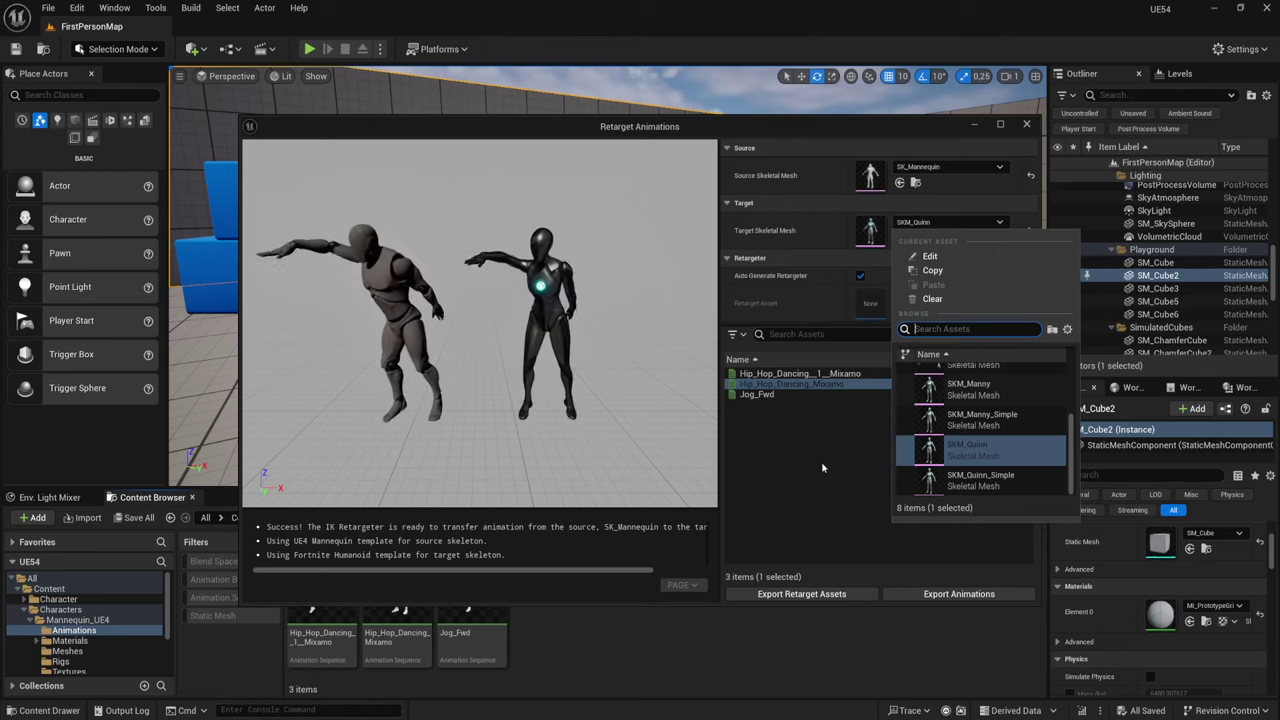
Step: Preview Jog_Fwd and Hip_Hop_Dancing_1_Mixamo, then make NINJA_character the target mesh
click(760, 395)
click(790, 373)
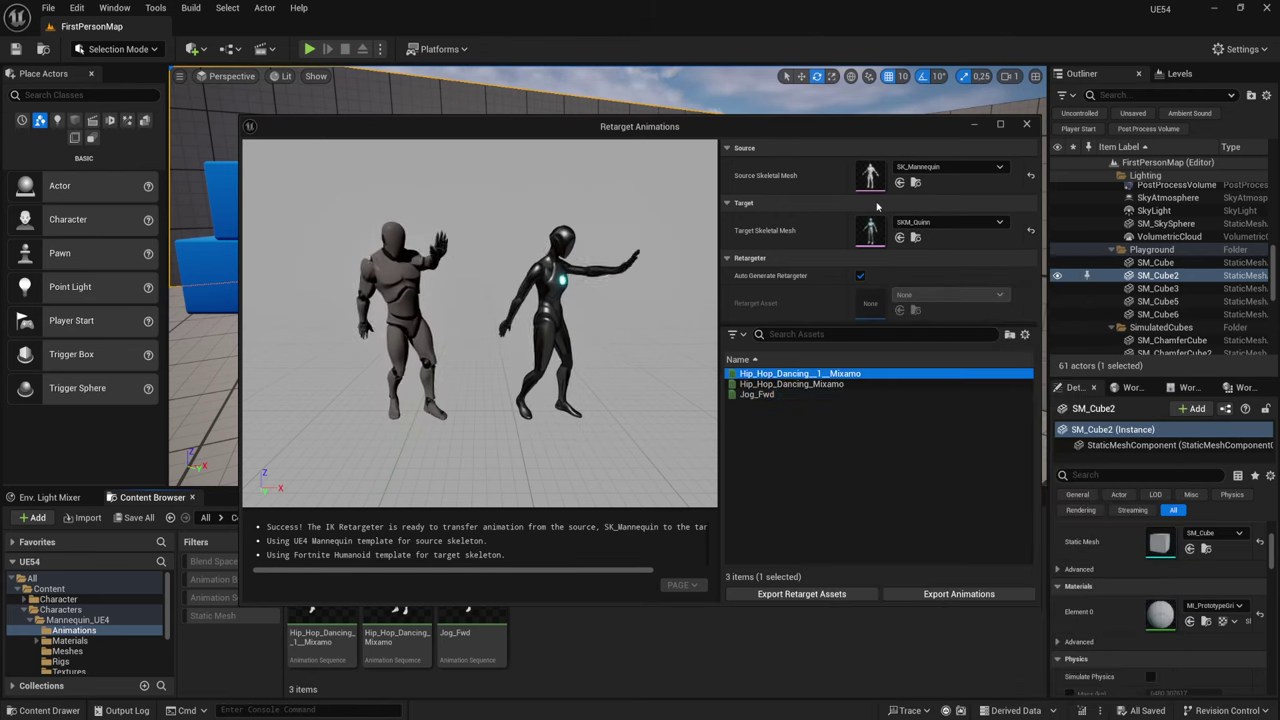
click(942, 224)
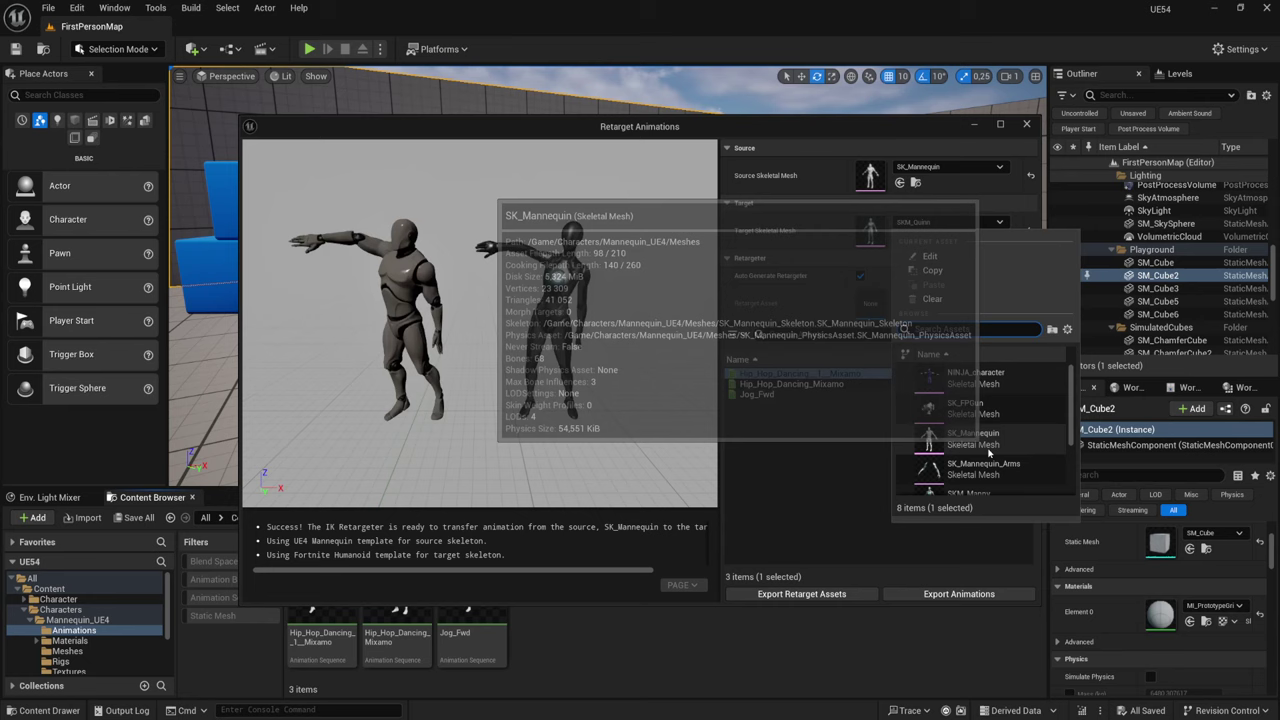
click(980, 450)
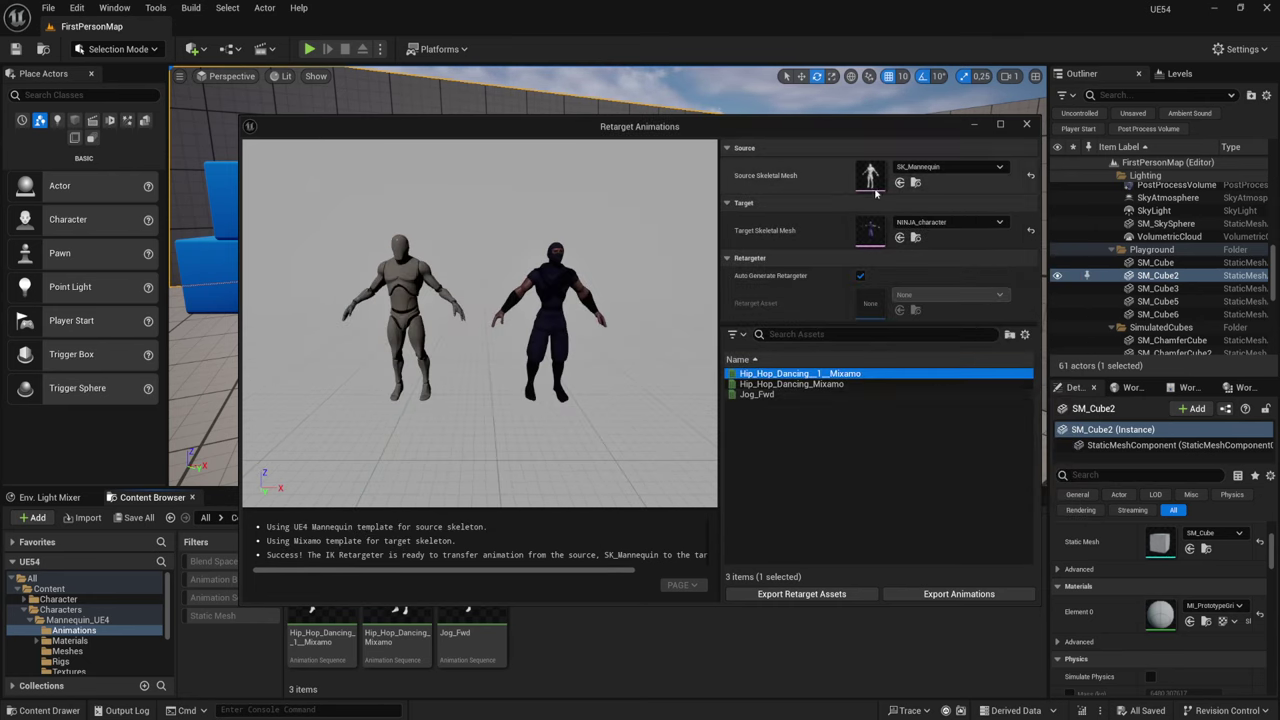
Step: Preview Jog_Fwd on the NINJA_character target, then expand the Source Skeletal Mesh list
click(758, 395)
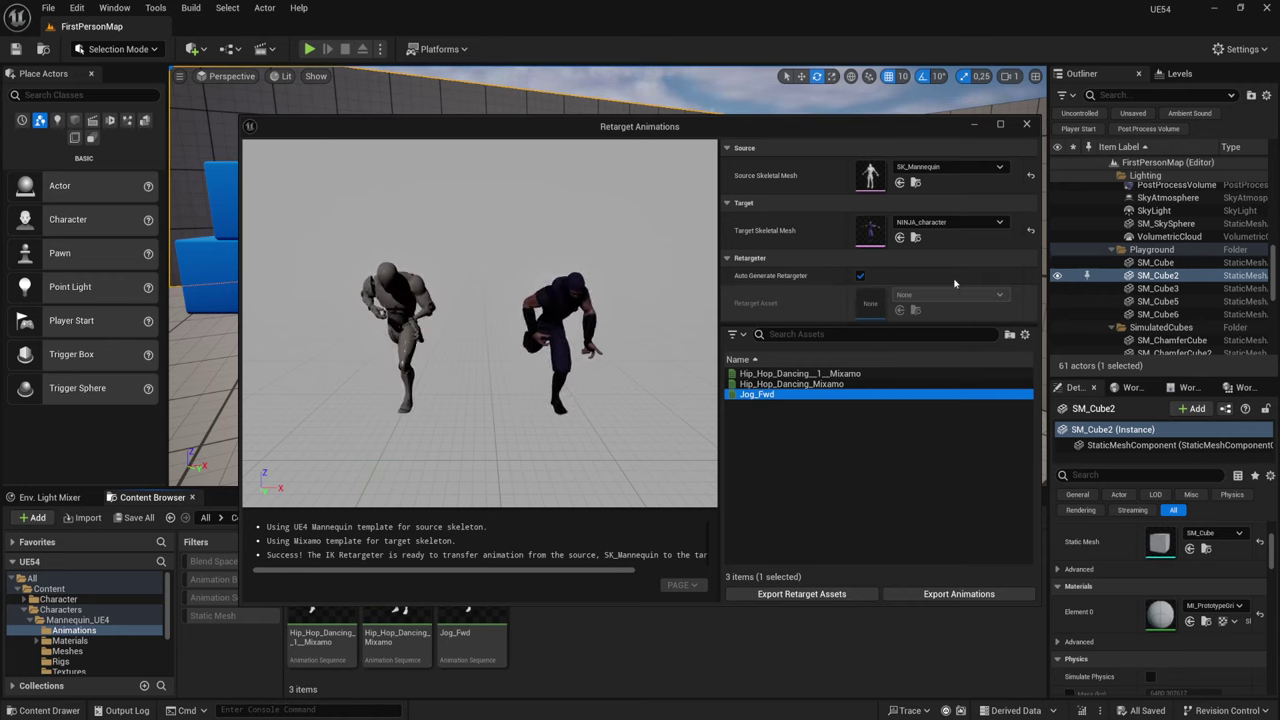
click(924, 220)
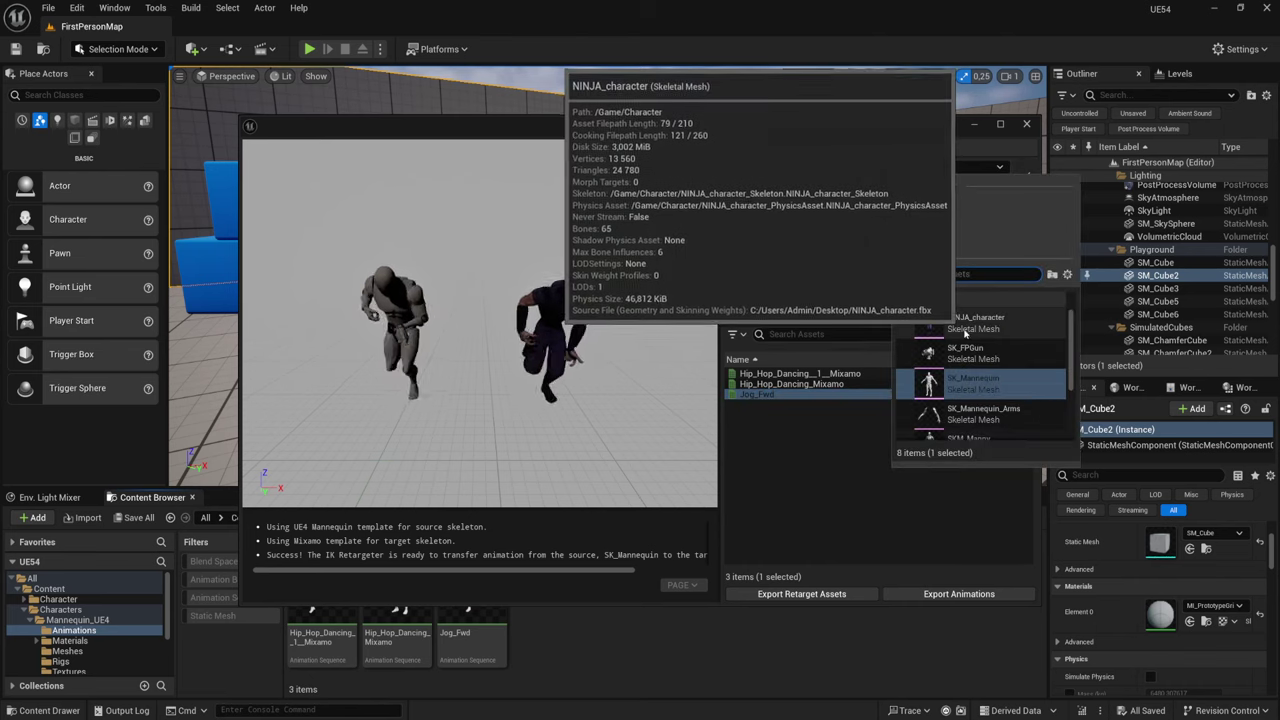
Step: Set source NINJA_character, target SKM_Manny, and untick Auto Generate Retargeter
click(960, 329)
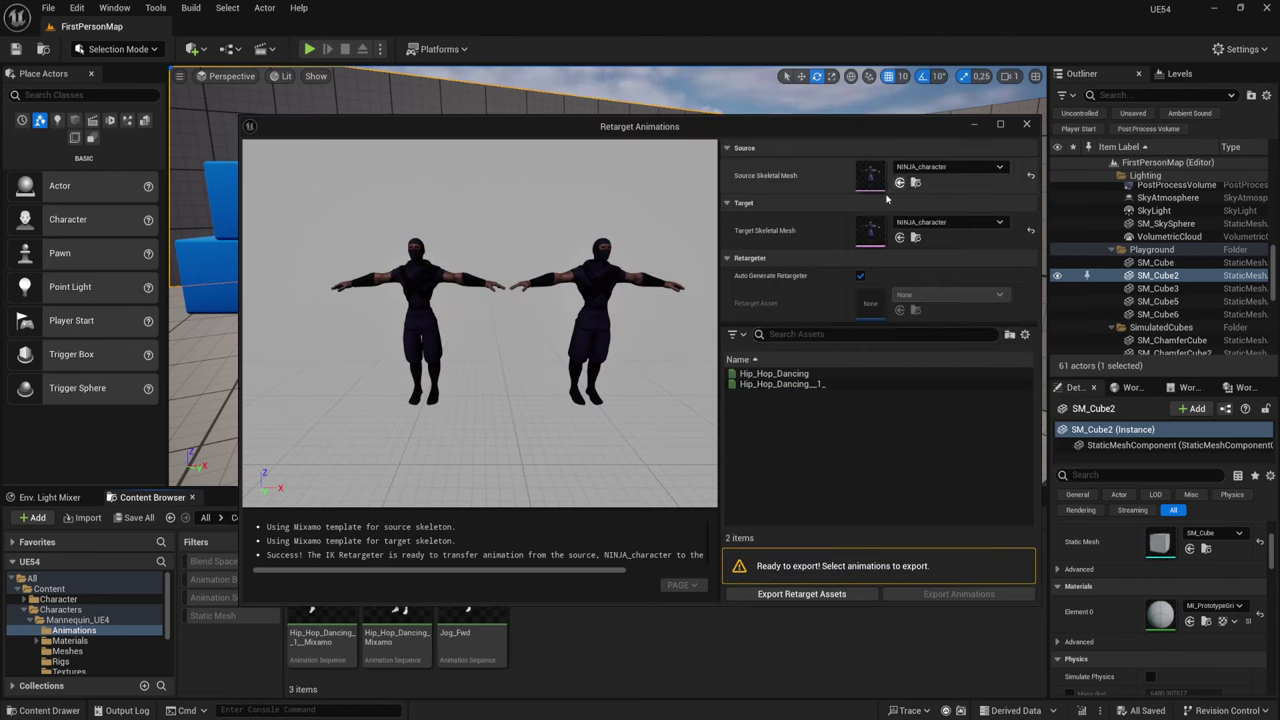
click(945, 222)
scroll(960, 430, down, 2)
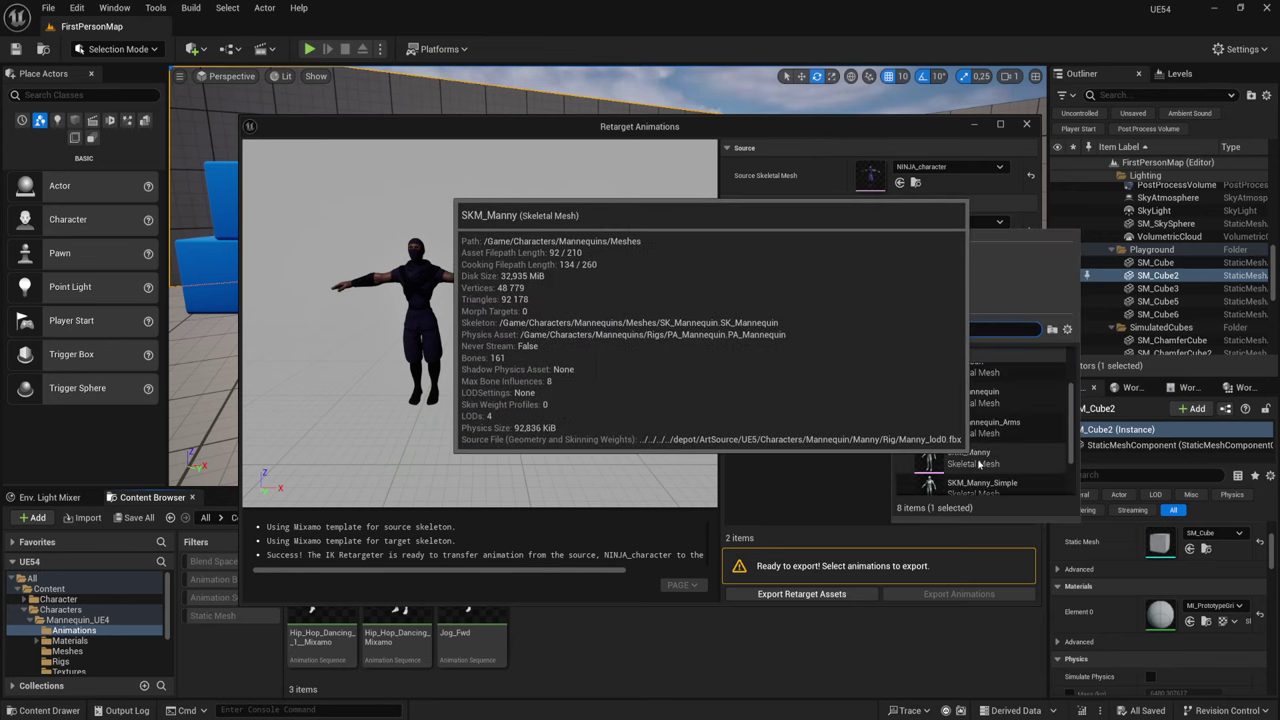
click(983, 461)
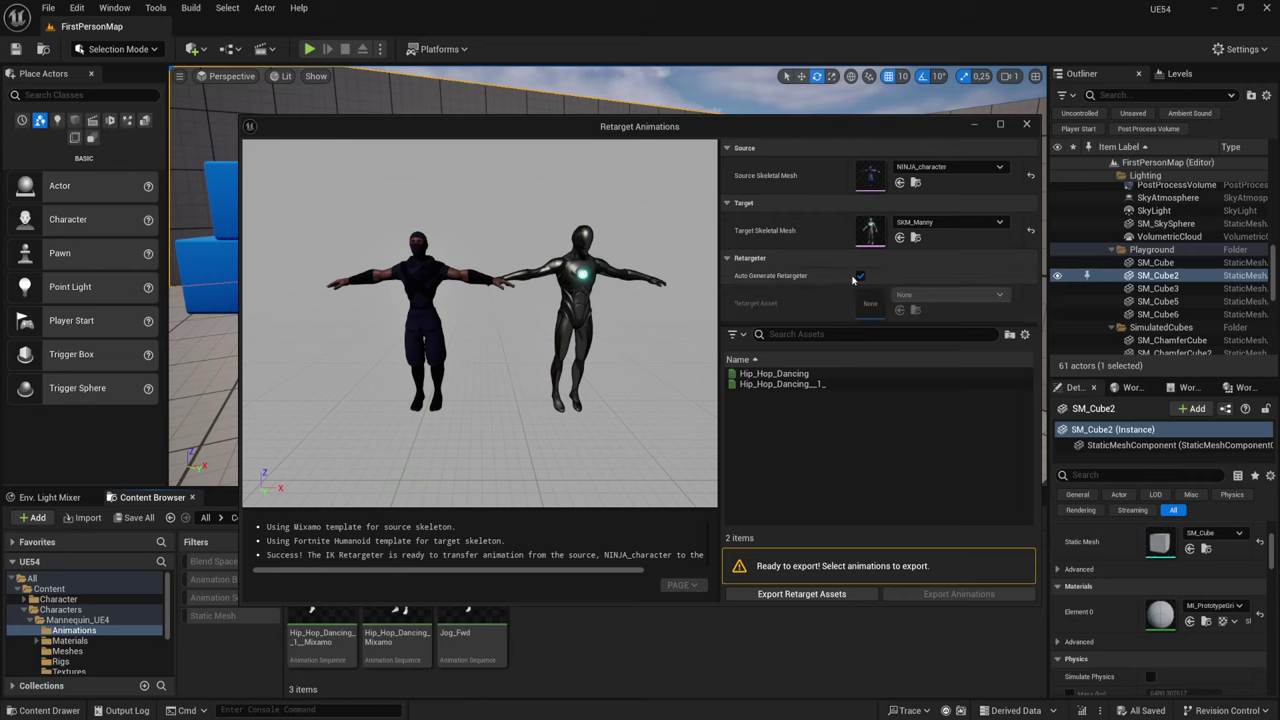
click(858, 276)
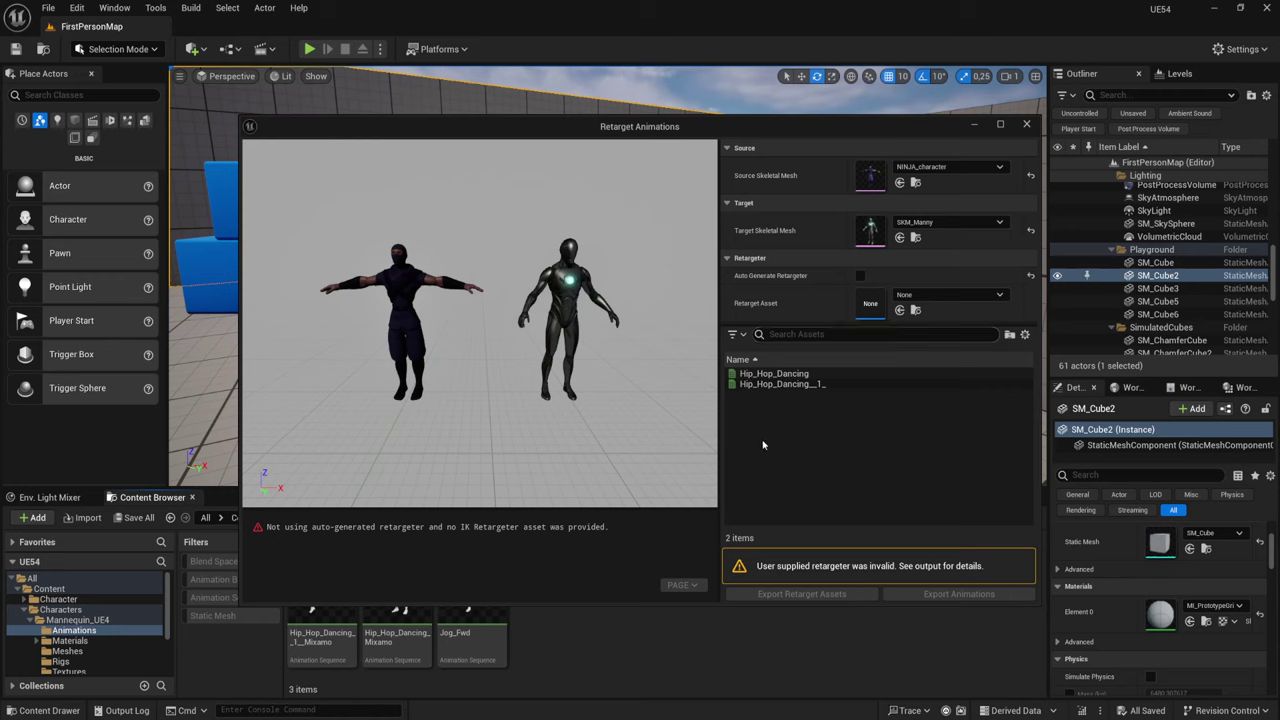
Step: Preview Hip_Hop_Dancing and Hip_Hop_Dancing__1_ on the ninja using the RTG_UE4Manny_UE5Manny retargeter
click(773, 374)
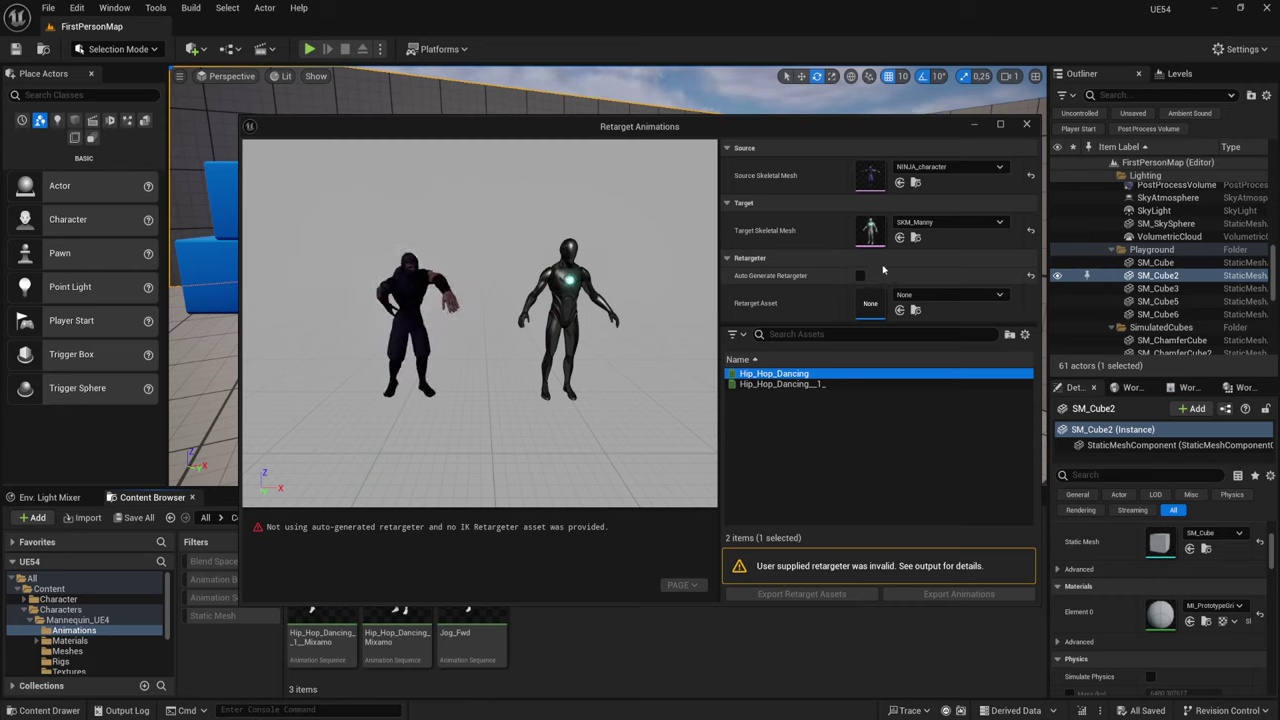
click(923, 298)
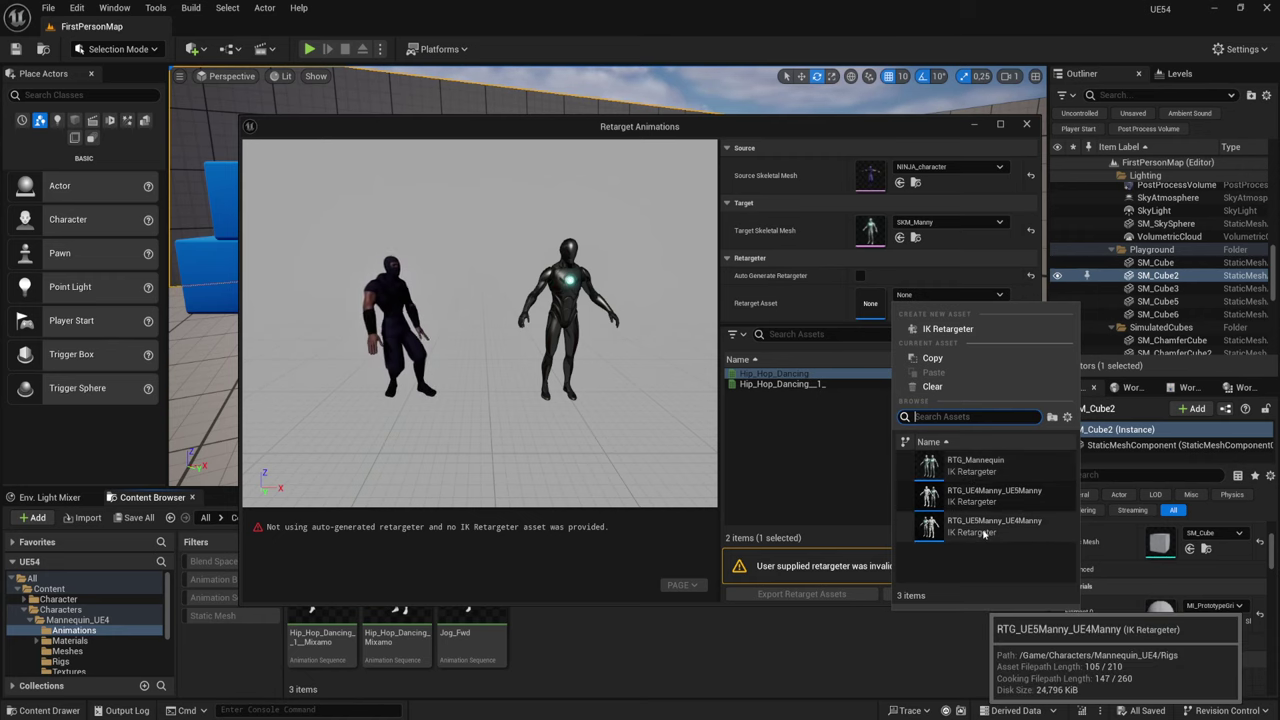
click(975, 496)
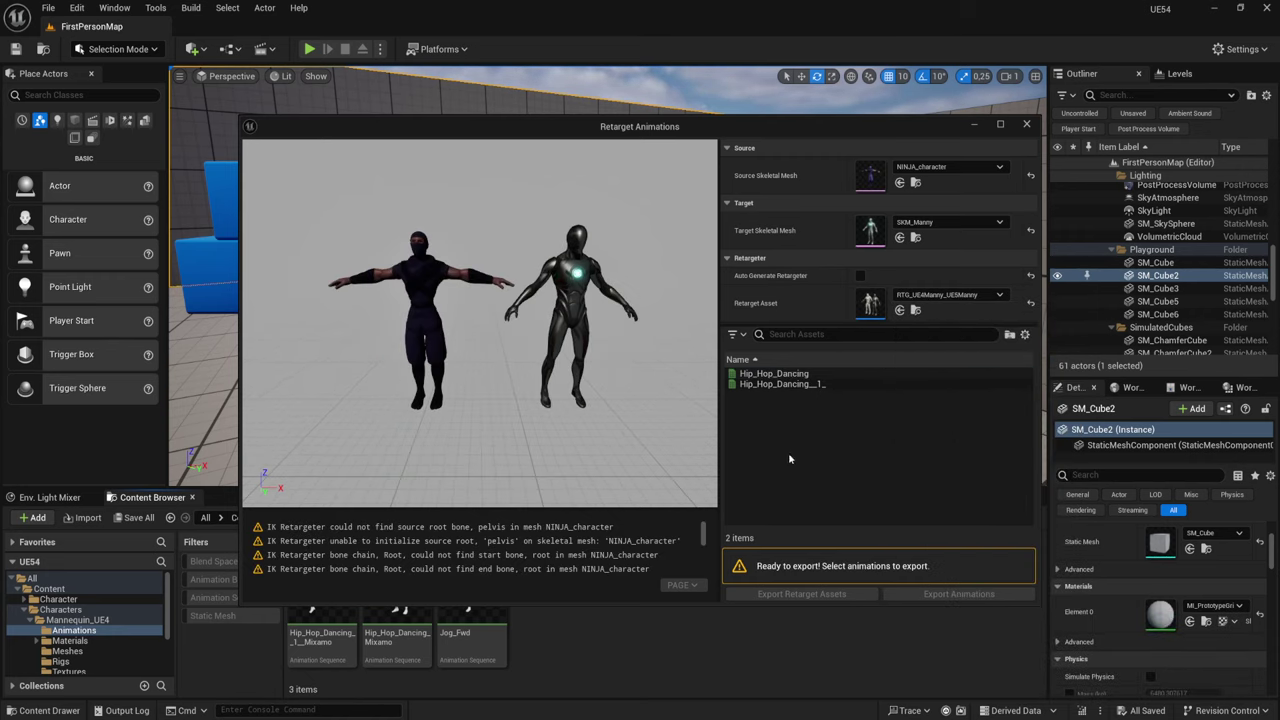
click(795, 385)
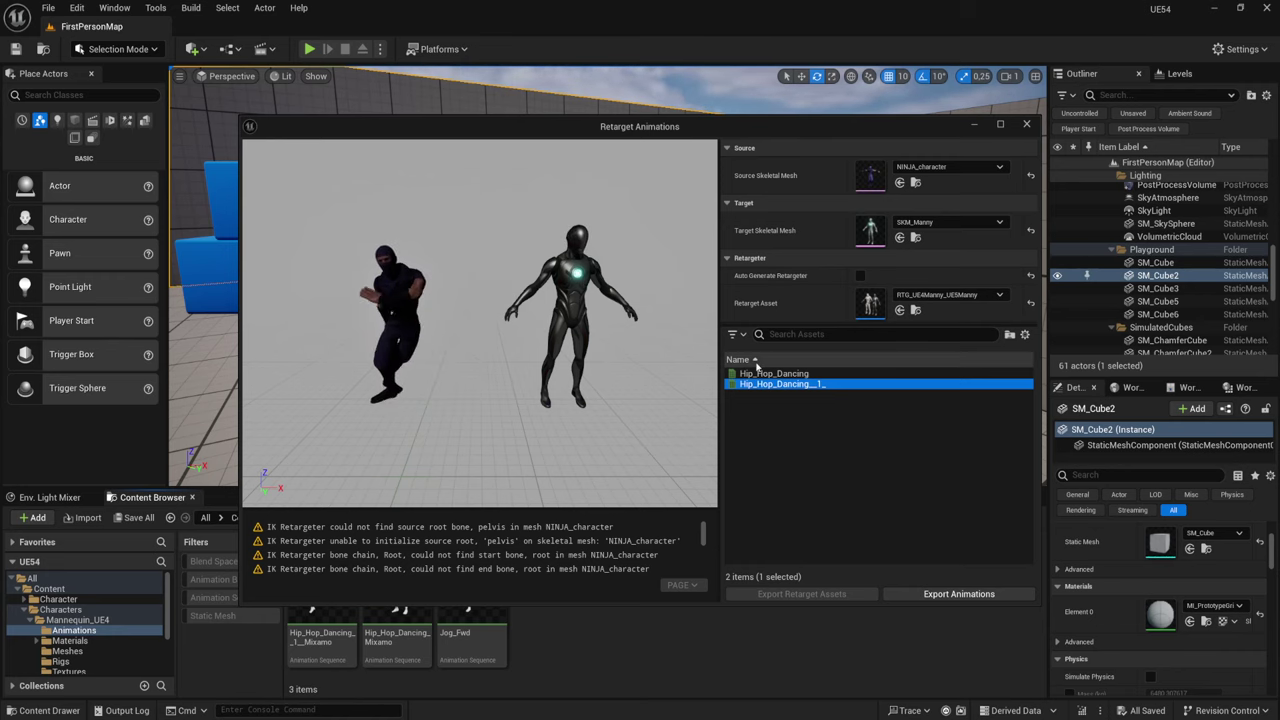
Step: Close the Retarget Animations window to return to FirstPersonMap with both mannequins dancing
click(1026, 126)
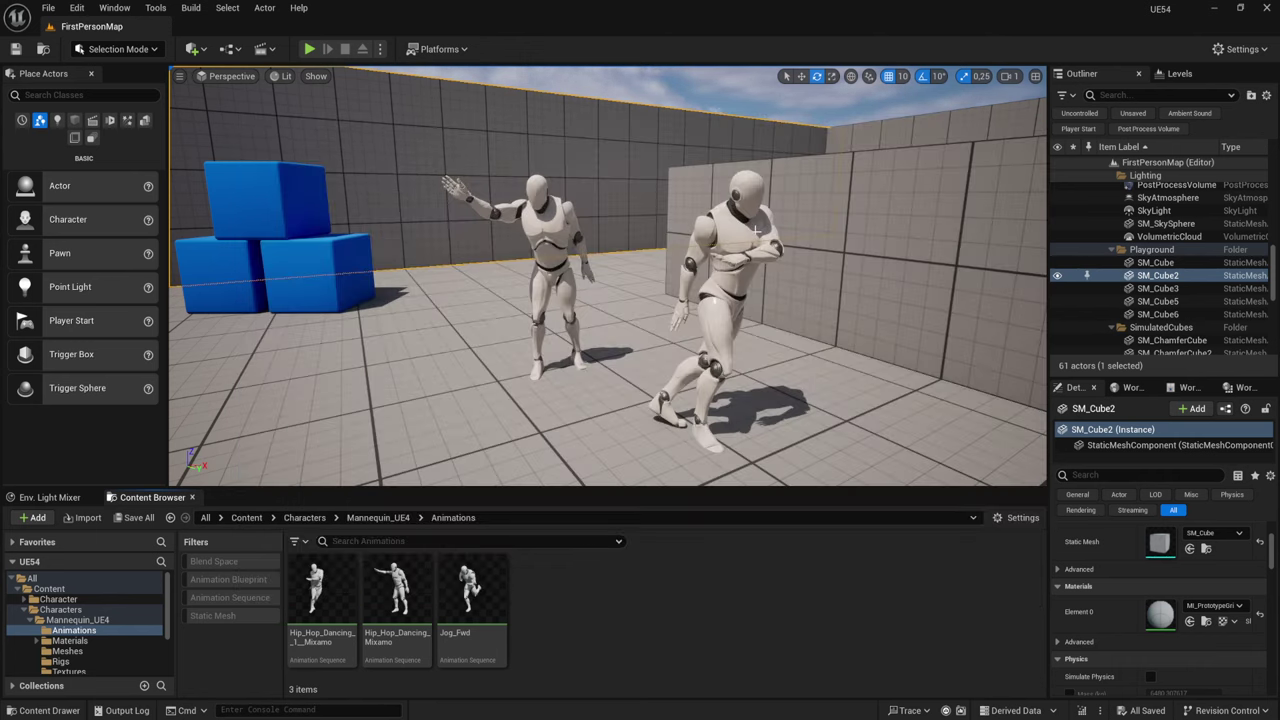